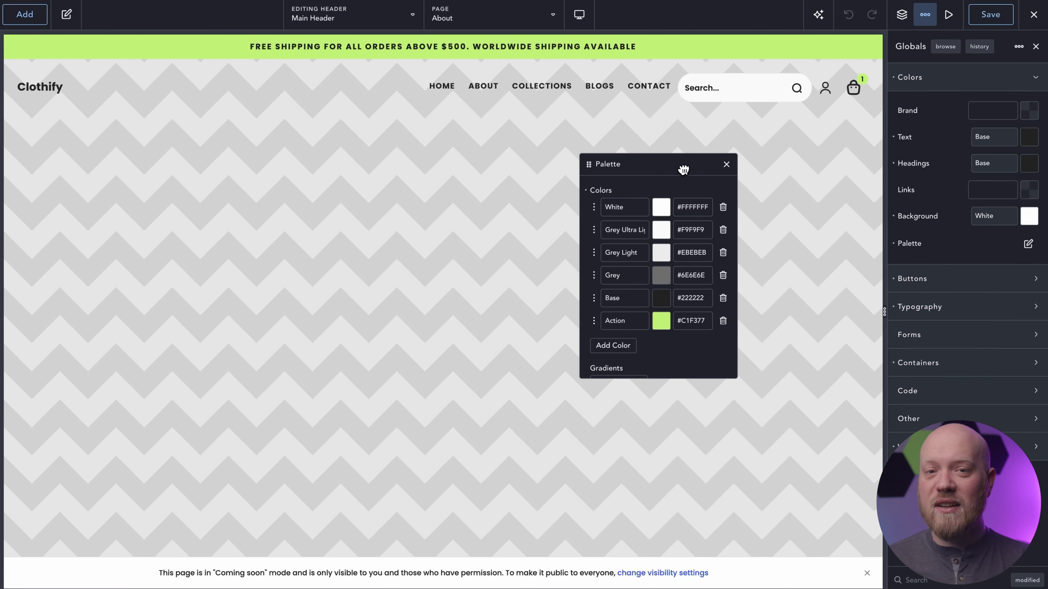
# - Set the palette's White and Grey Ultra Light colors to #FFF7ED and its Action color to #EF4444
pyautogui.tripleClick(692, 208)
pyautogui.write('#FFF7ED')
pyautogui.tripleClick(690, 229)
pyautogui.write('#FFF7ED')
pyautogui.tripleClick(685, 252)
pyautogui.tripleClick(696, 320)
pyautogui.write('#EF4444')
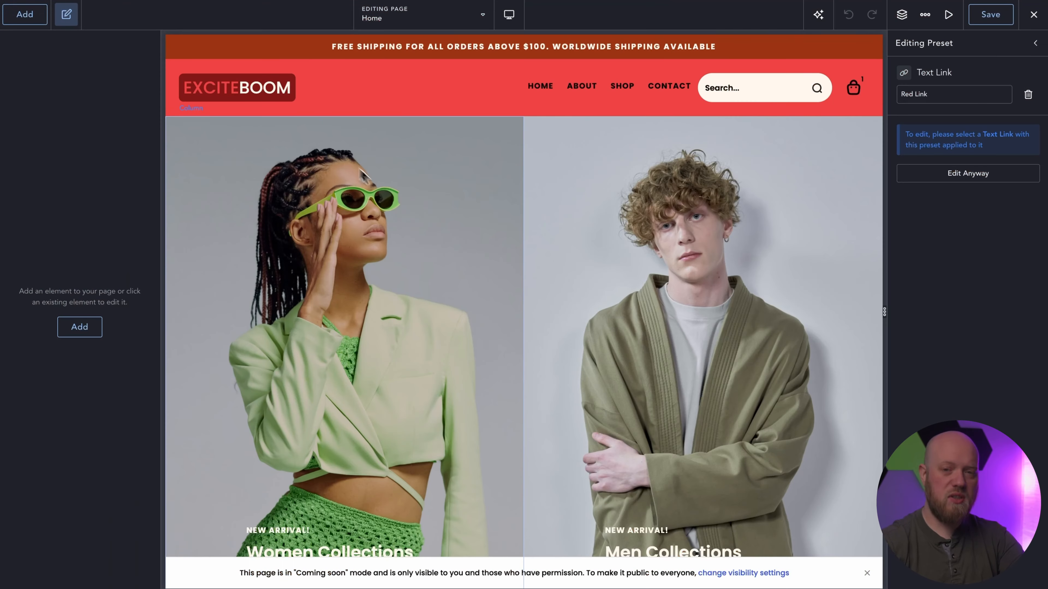
# - Replace the background image of the Home page's Women Collections column with the dried jerky and spices photo from the media library
pyautogui.scroll(-10, 431, 217)
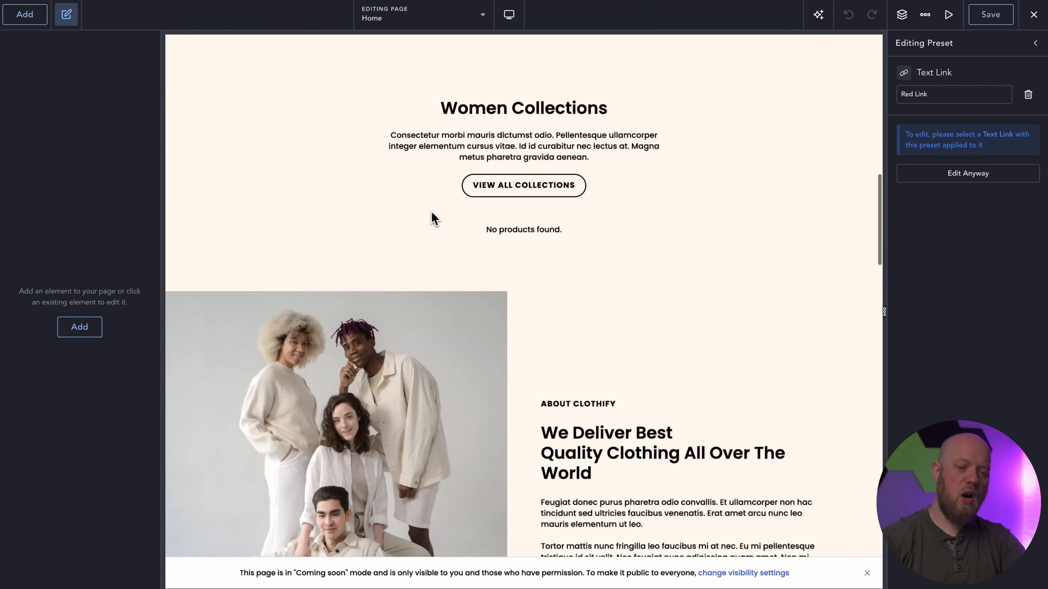
pyautogui.scroll(-10, 431, 217)
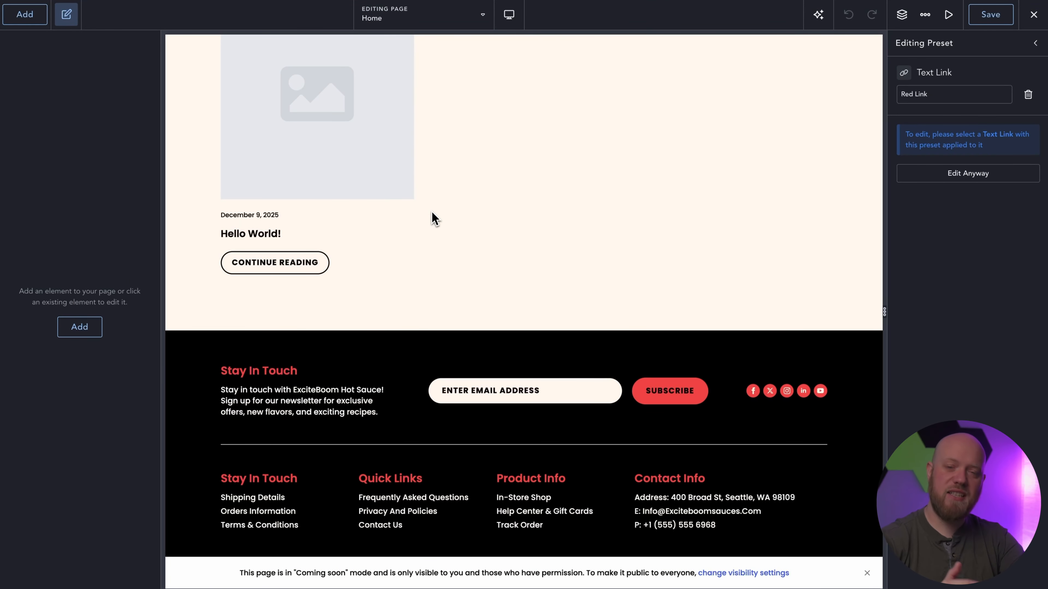
pyautogui.scroll(15, 431, 218)
pyautogui.scroll(-3, 431, 217)
pyautogui.scroll(2, 431, 217)
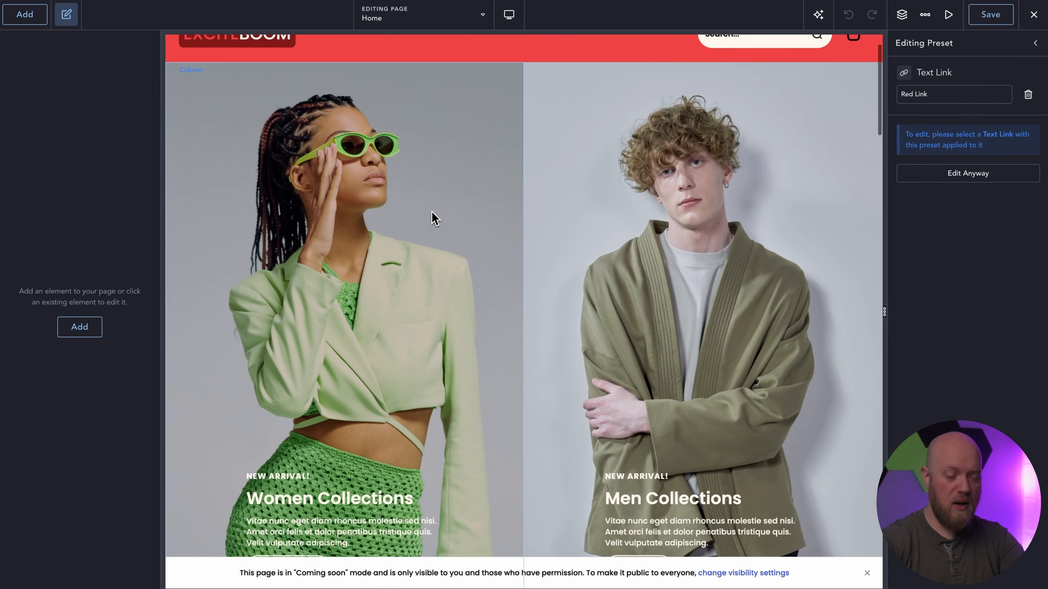
pyautogui.click(431, 217)
pyautogui.scroll(-2, 408, 217)
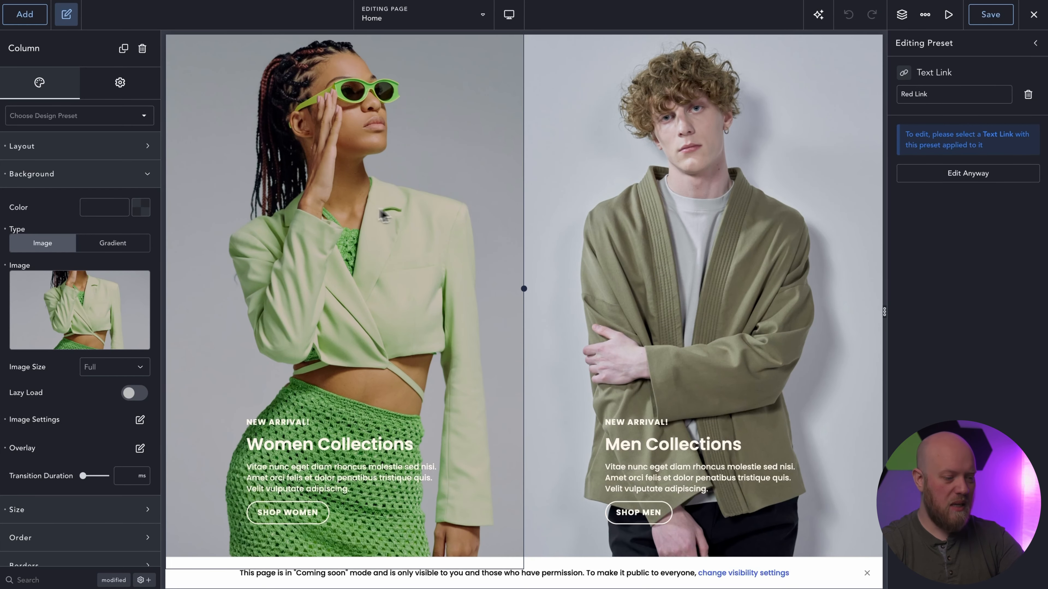
pyautogui.click(91, 313)
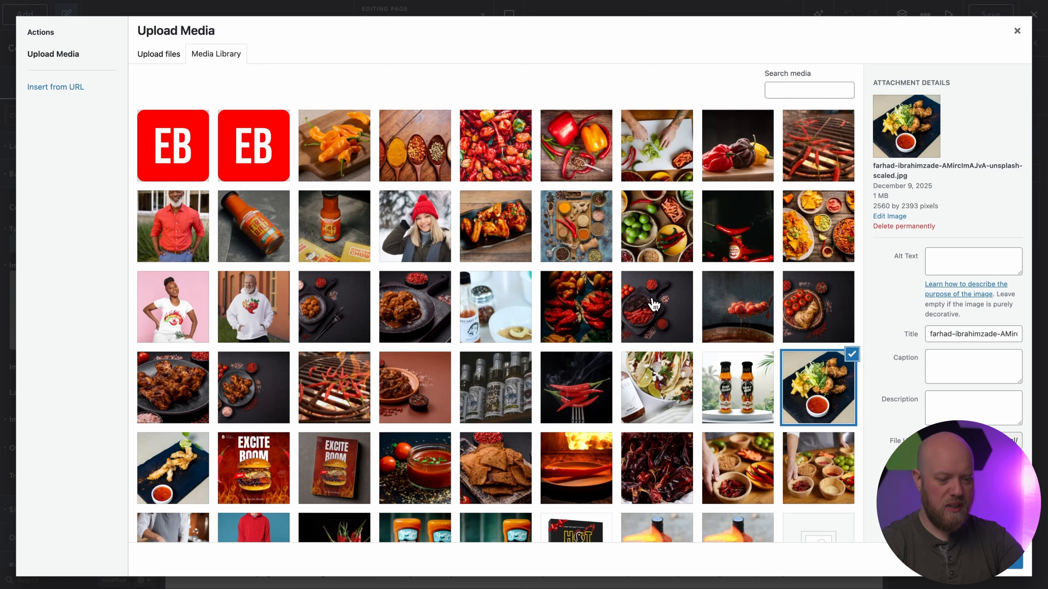
pyautogui.click(655, 312)
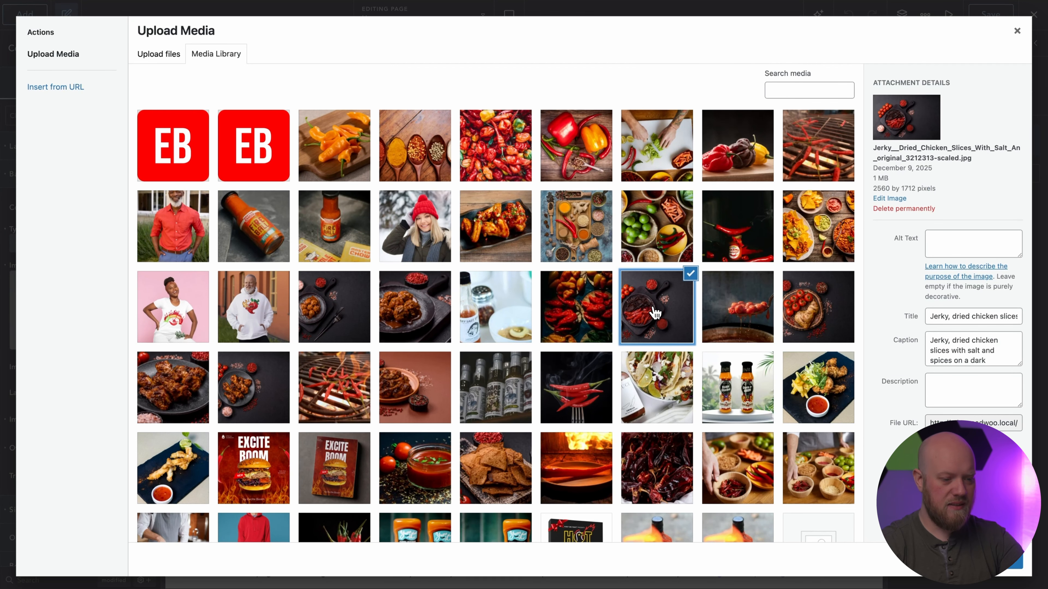
pyautogui.click(1016, 562)
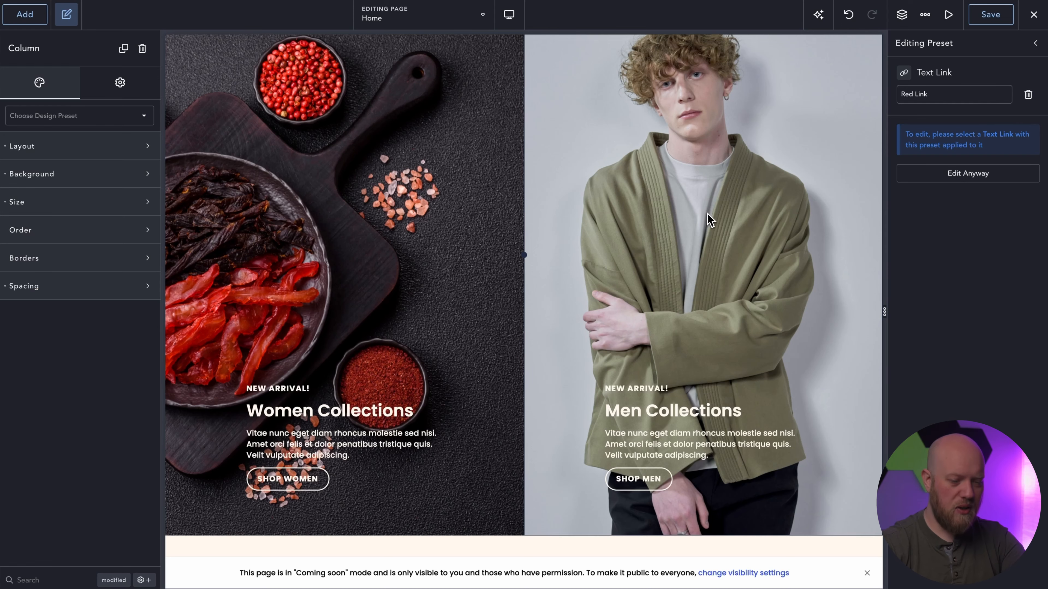
# - Replace the Men Collections column's background image with the tilted orange sauce bottle photo from the media library
pyautogui.click(66, 180)
pyautogui.click(82, 308)
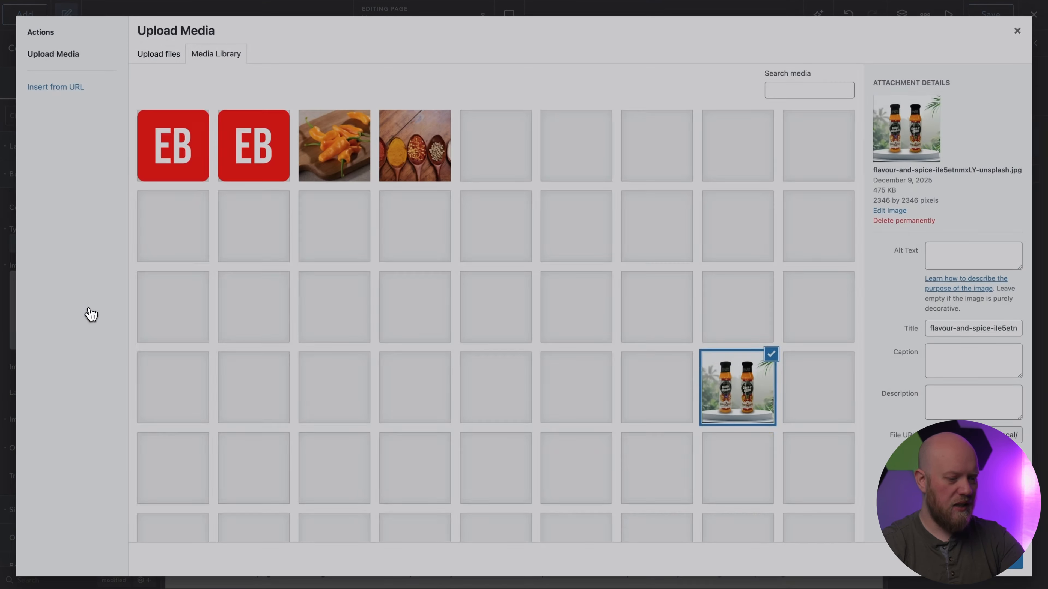
pyautogui.click(264, 226)
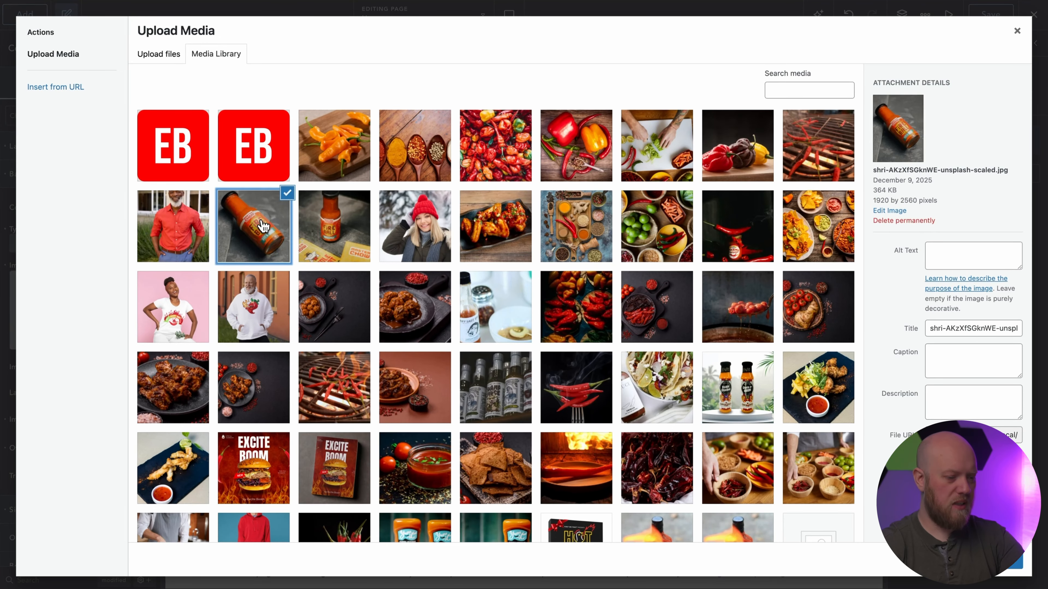
pyautogui.click(1007, 563)
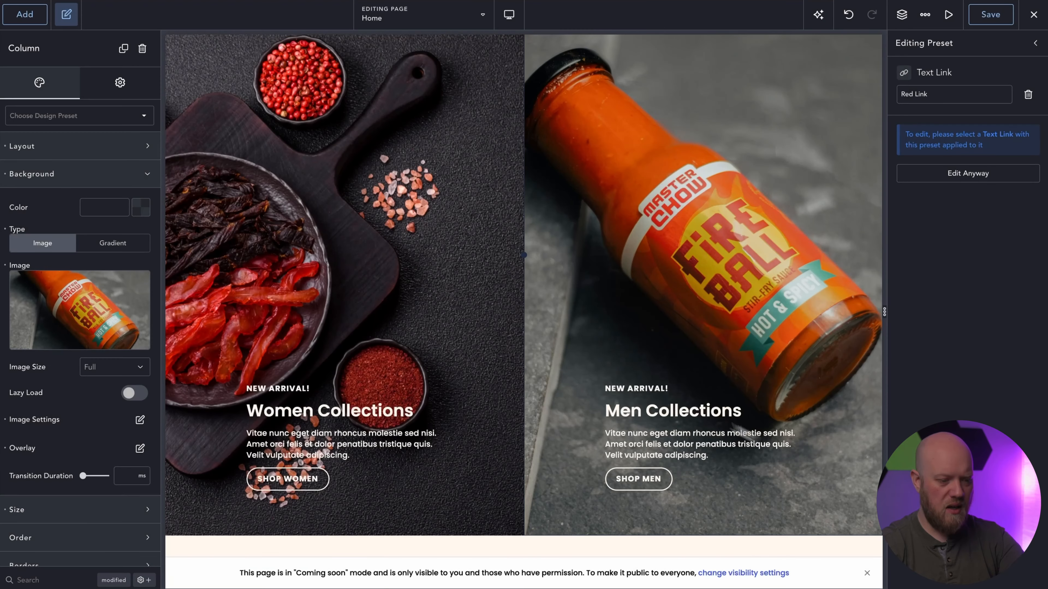
# - Add a gradient overlay to the background of the Men Collections column
pyautogui.click(631, 371)
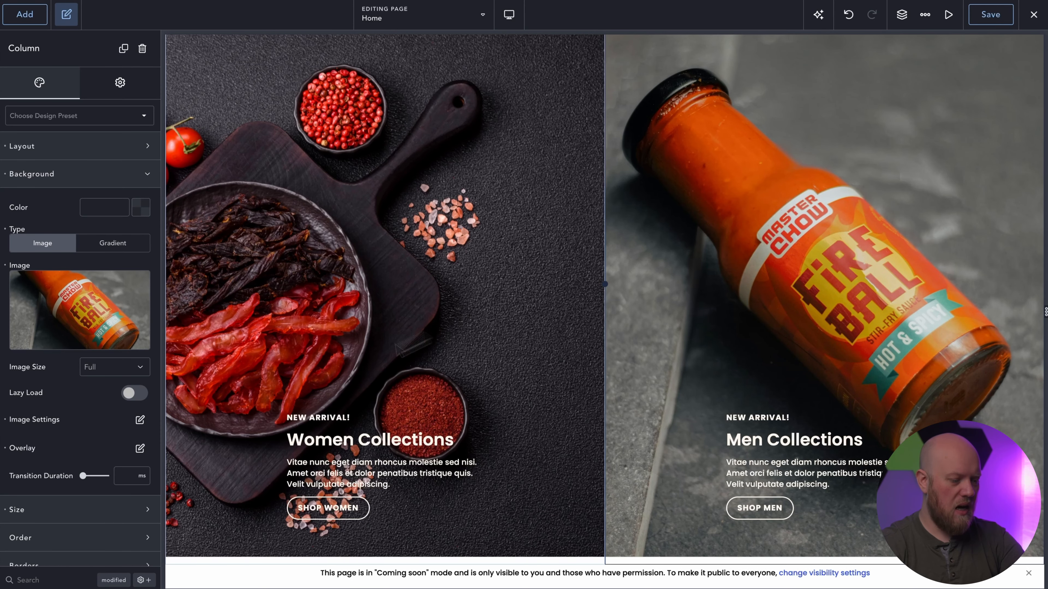
pyautogui.click(140, 448)
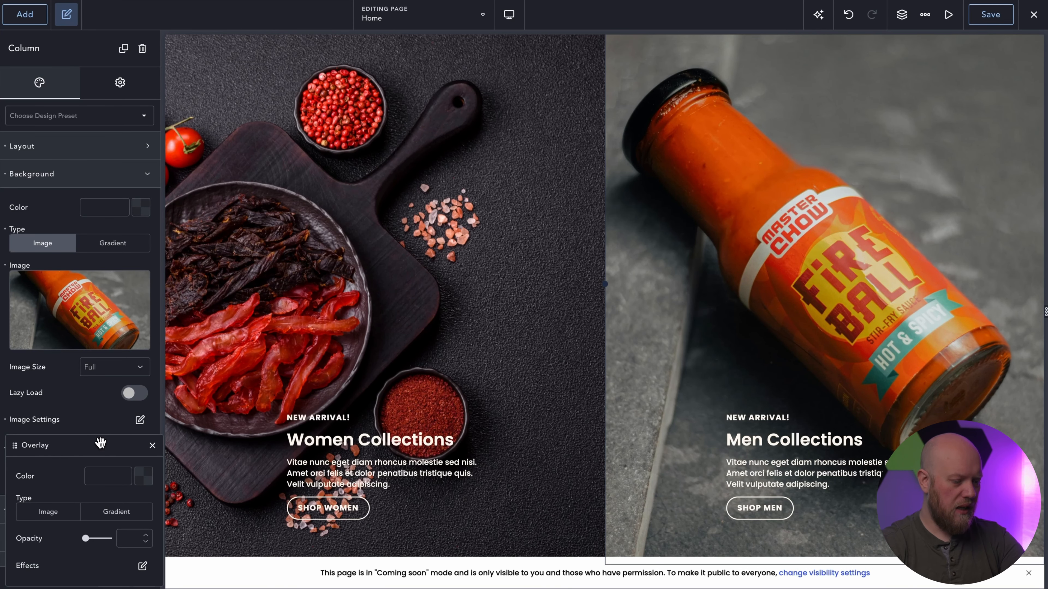
pyautogui.moveTo(101, 443); pyautogui.dragTo(135, 352)
pyautogui.click(146, 425)
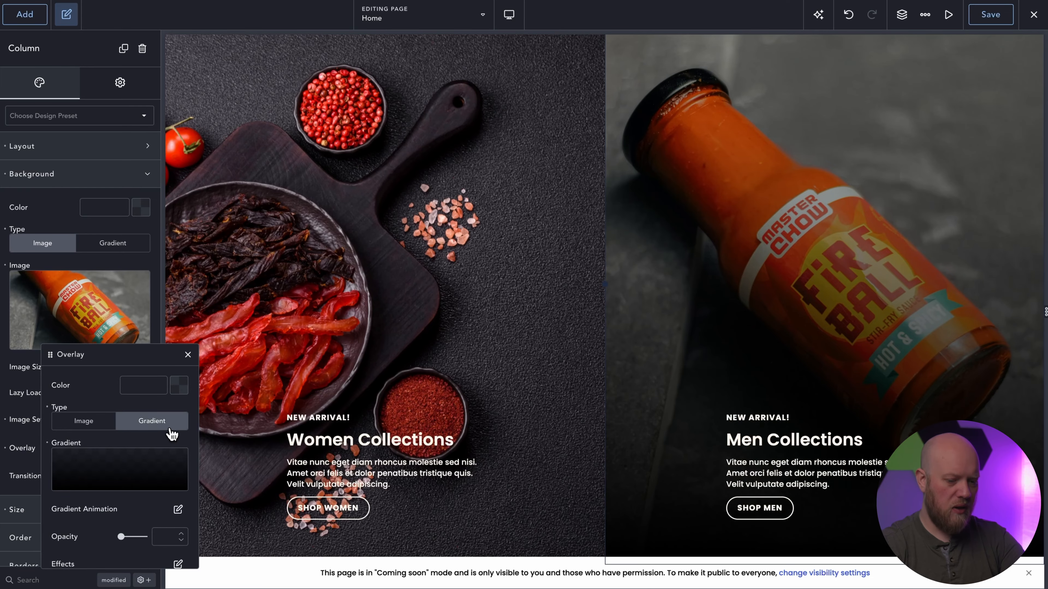
pyautogui.click(187, 354)
# - Add a gradient overlay to the background of the Women Collections column
pyautogui.click(496, 305)
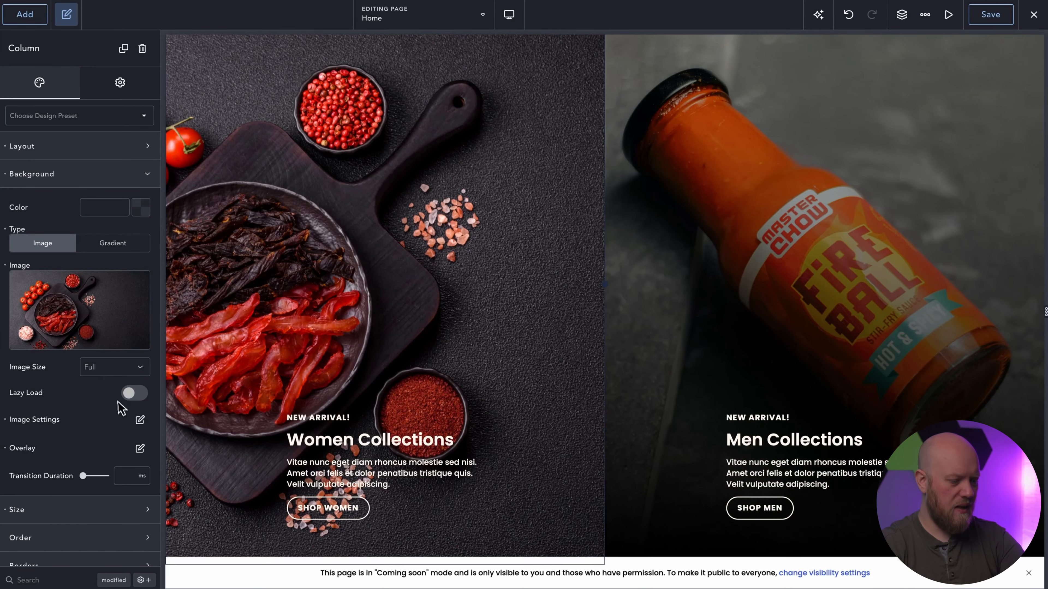
pyautogui.click(140, 448)
pyautogui.click(119, 512)
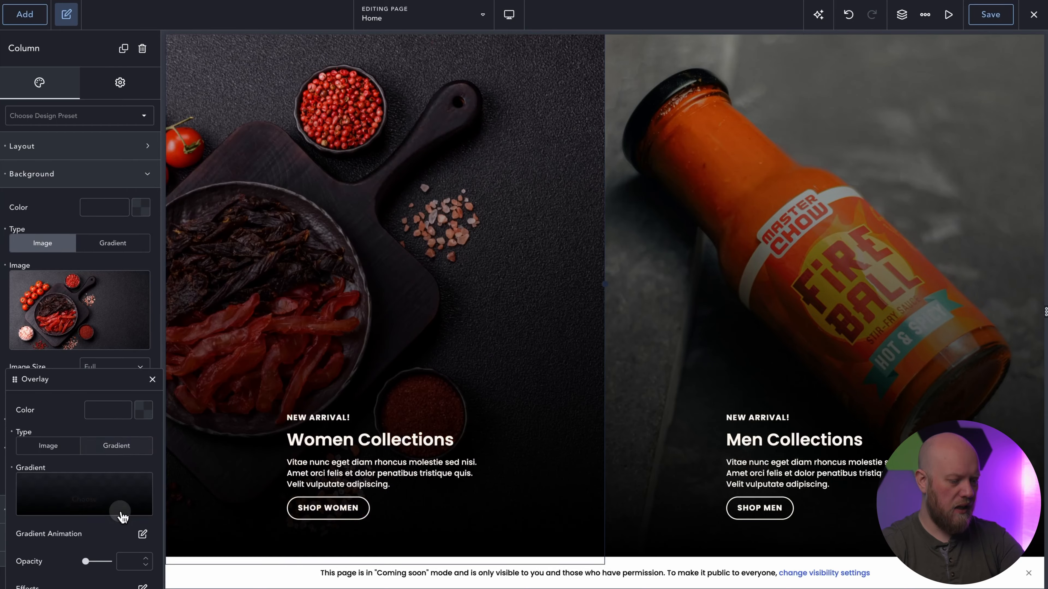
pyautogui.click(152, 379)
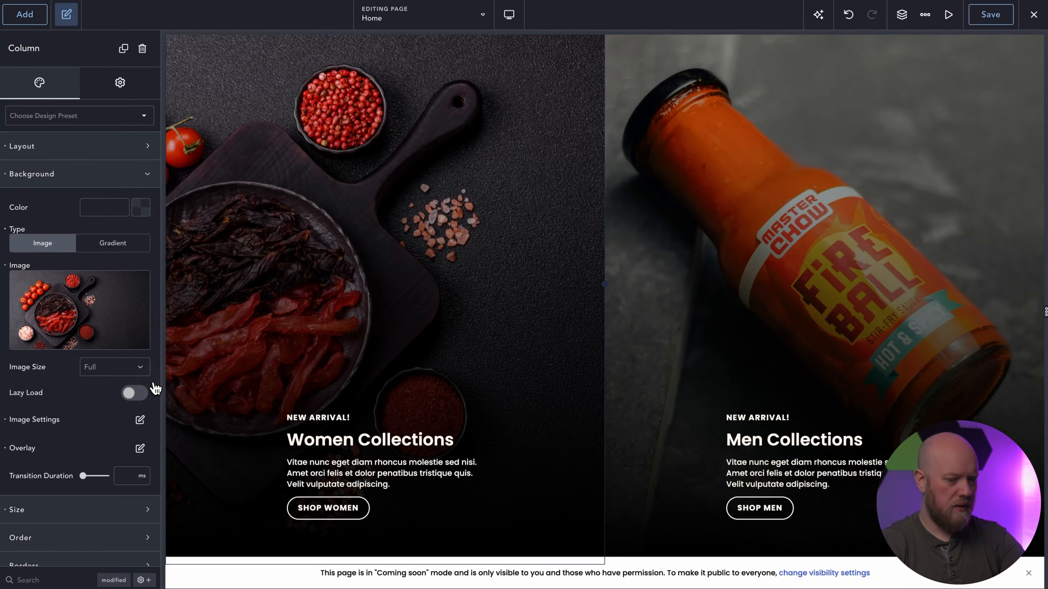
pyautogui.scroll(3, 701, 332)
pyautogui.scroll(-3, 719, 337)
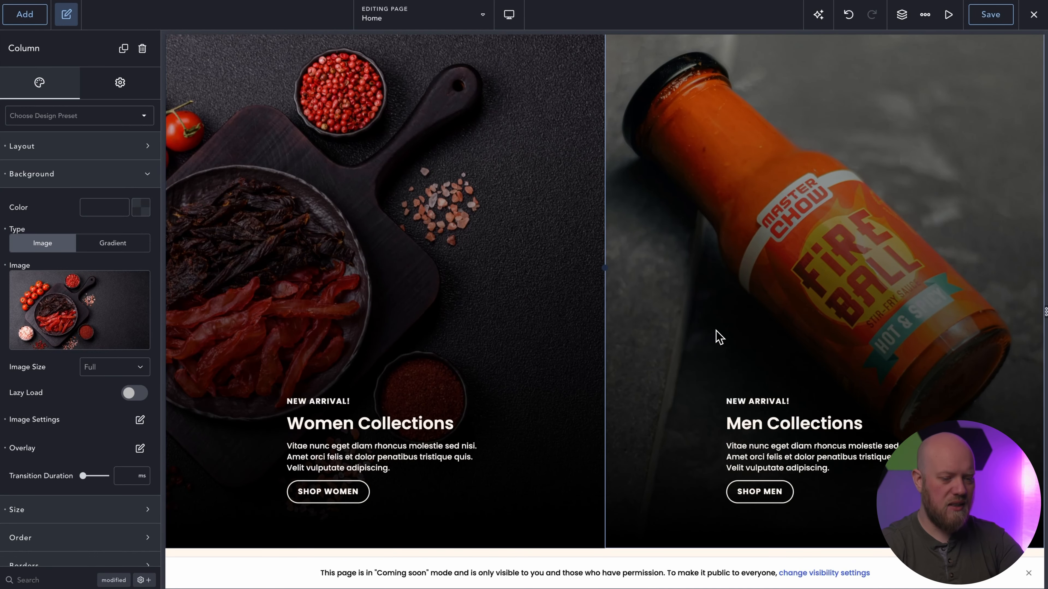
# - Change the Women Collections column's small label to "Ingredients" and its heading to "Spices And More"
pyautogui.doubleClick(335, 402)
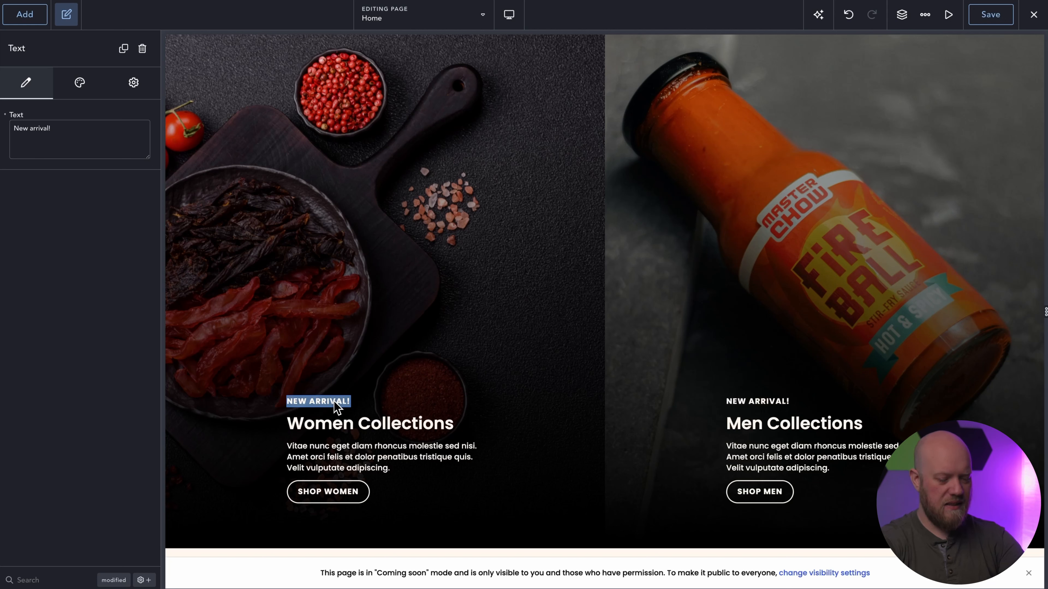
pyautogui.write('In')
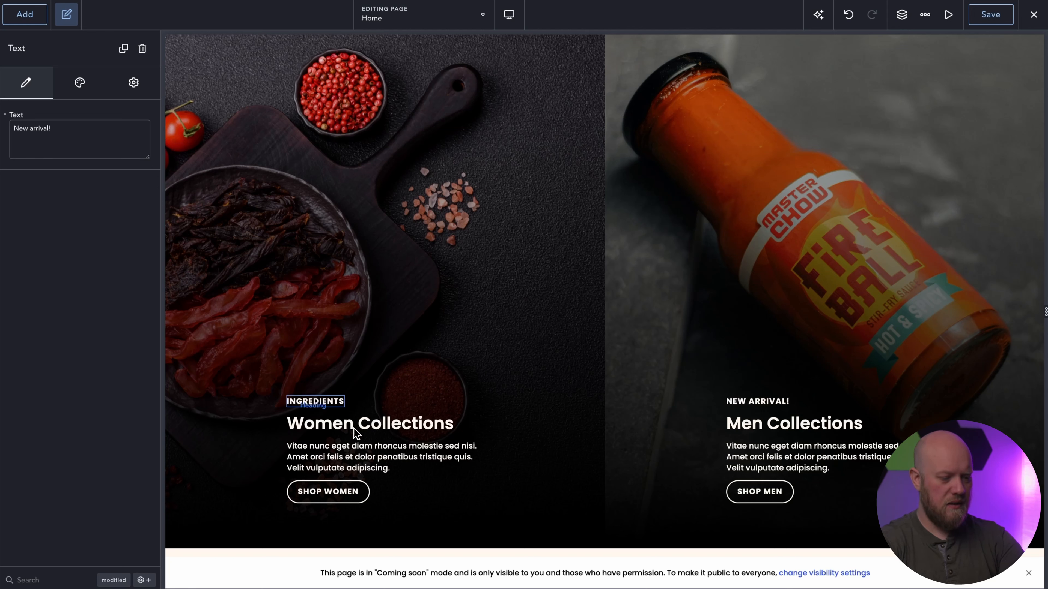
pyautogui.doubleClick(355, 431)
pyautogui.write('Spioce')
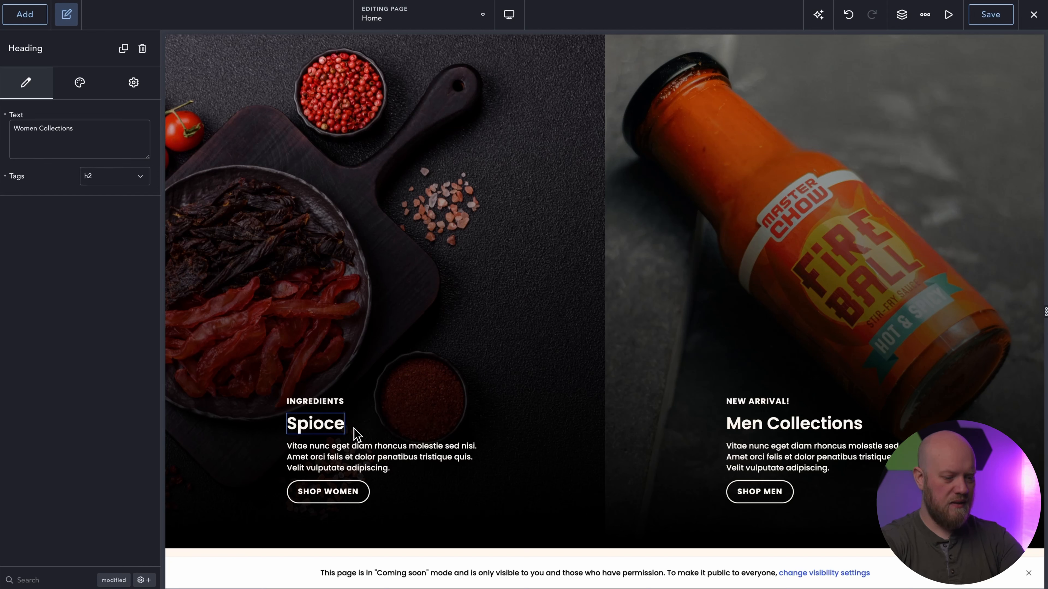
pyautogui.press('BackSpace')
pyautogui.press('BackSpace')
pyautogui.press('BackSpace')
pyautogui.write('ces And More')
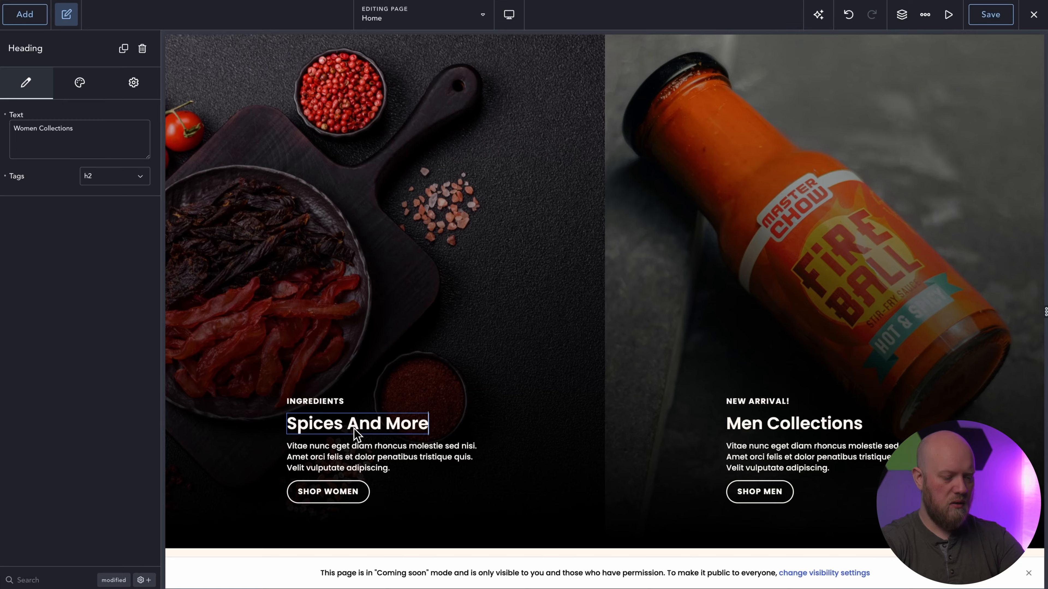
# - Relabel the Spices And More button "SHOP INGREDIENTS" and rewrite the description as "Get all the ingredients you need to make your own hot sauces at home."
pyautogui.doubleClick(351, 493)
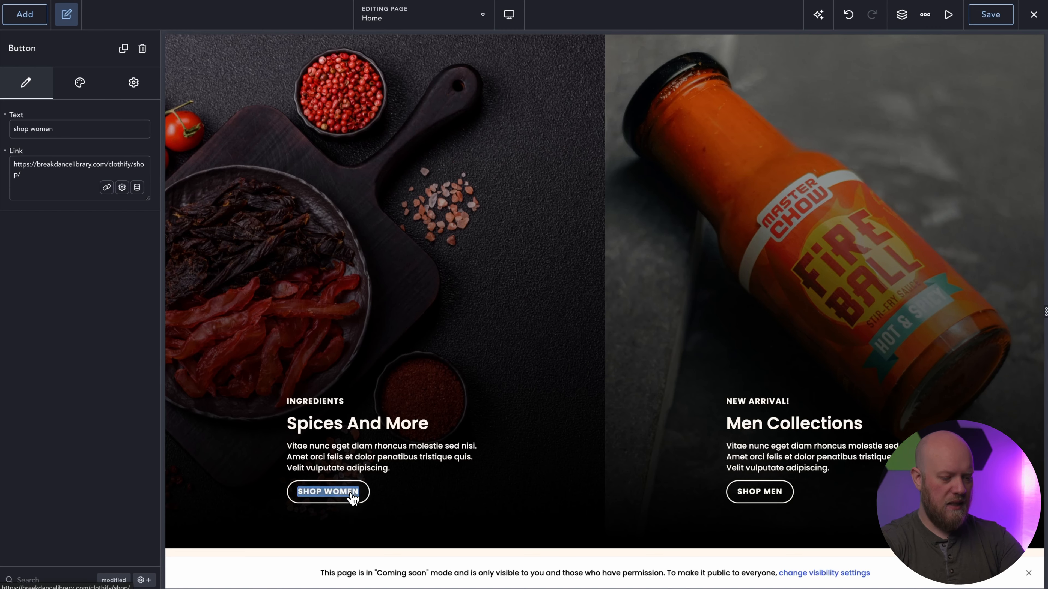
pyautogui.write('SHOP INGREDIENTS')
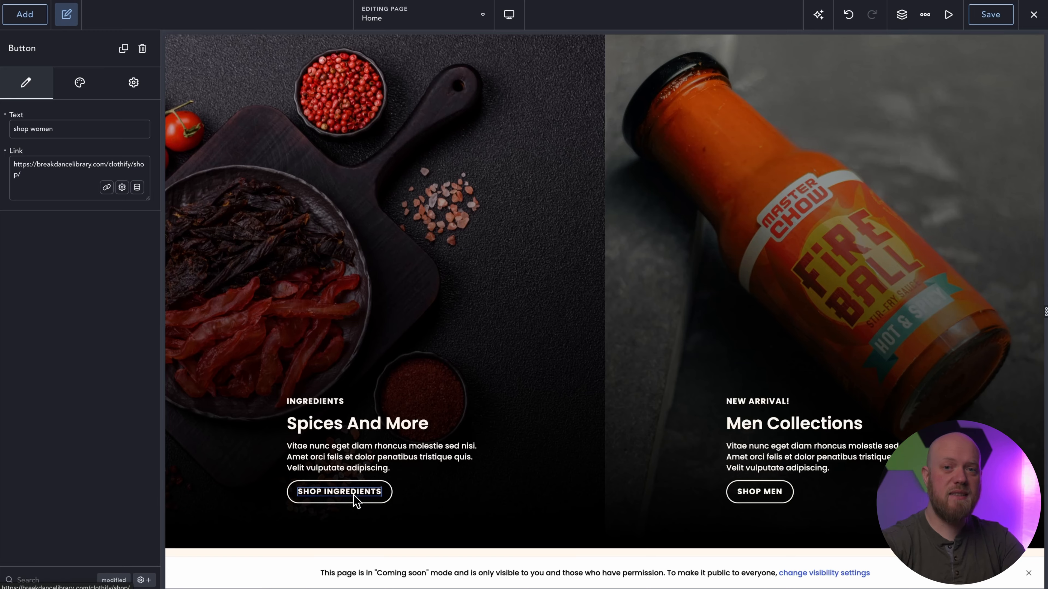
pyautogui.click(384, 470)
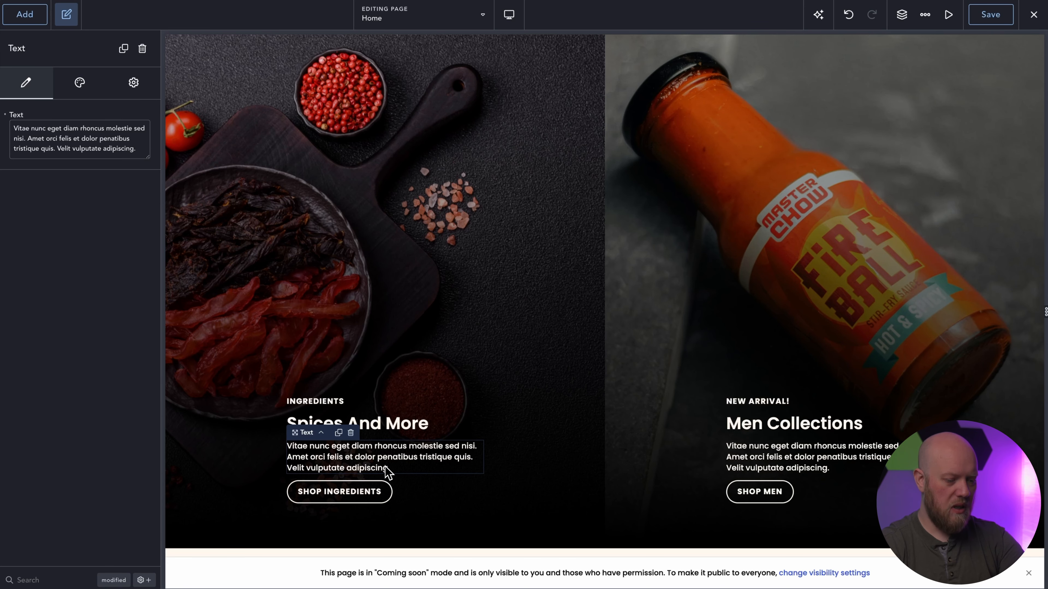
pyautogui.doubleClick(386, 471)
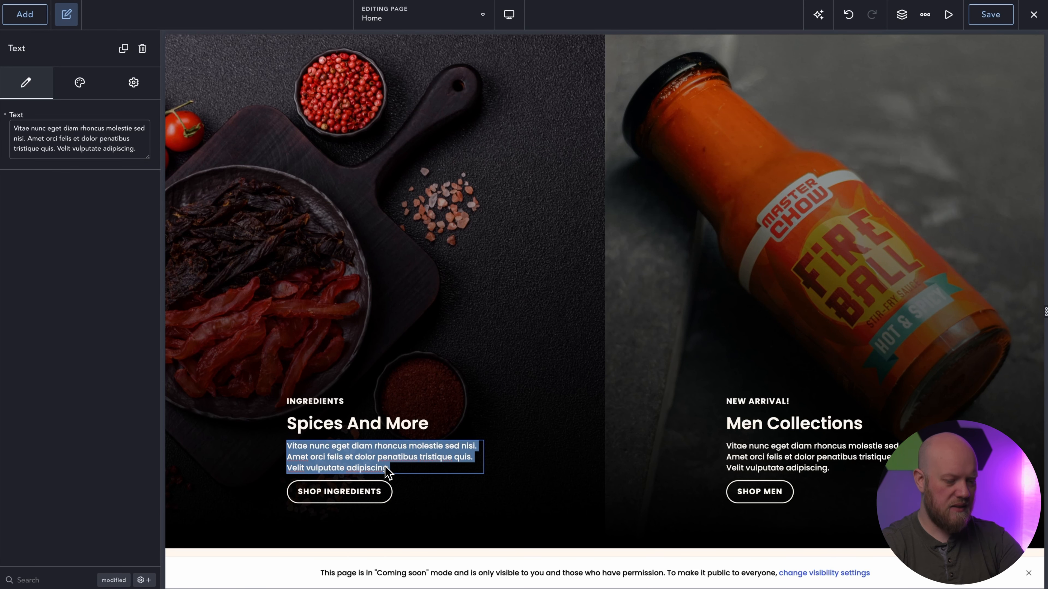
pyautogui.write('Get all the ingredients you ne')
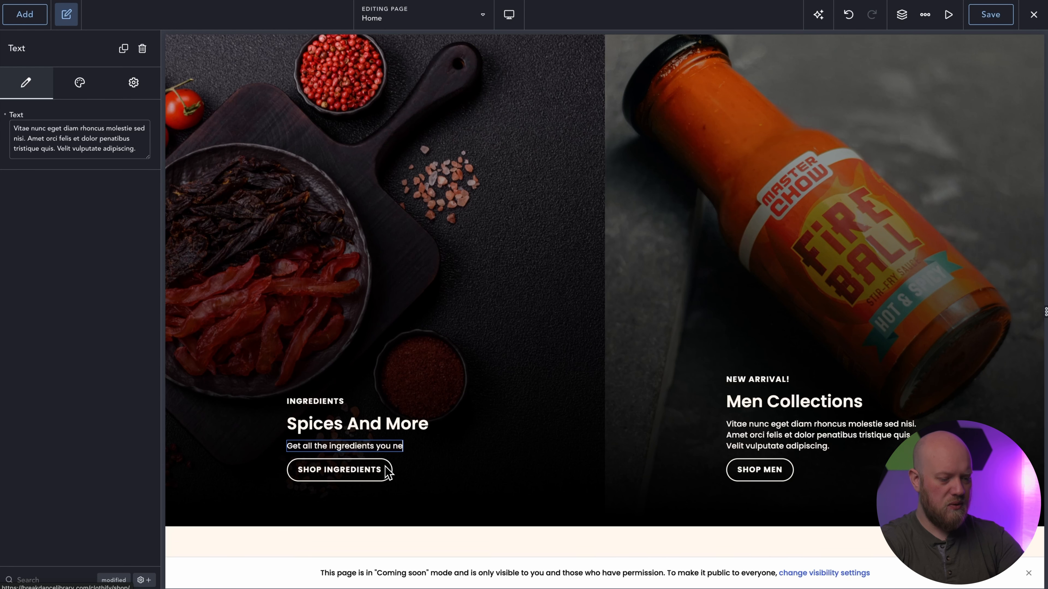
pyautogui.write('ed to make your own hot sauces at home.')
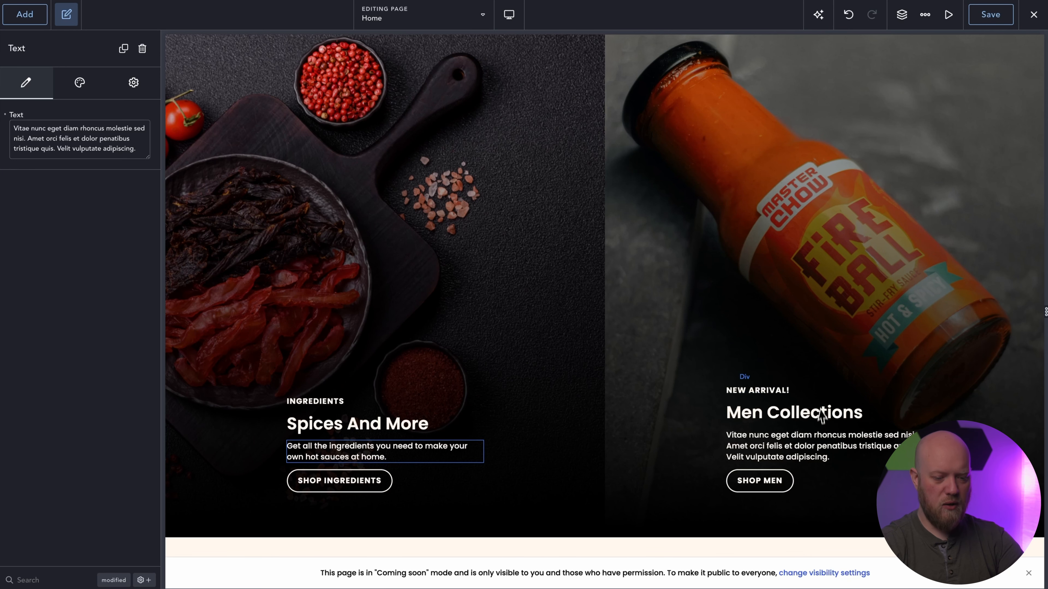
# - Change the Men Collections column's small label to "SAUCES" and its heading to "ExciteBoom Sauce"
pyautogui.click(790, 393)
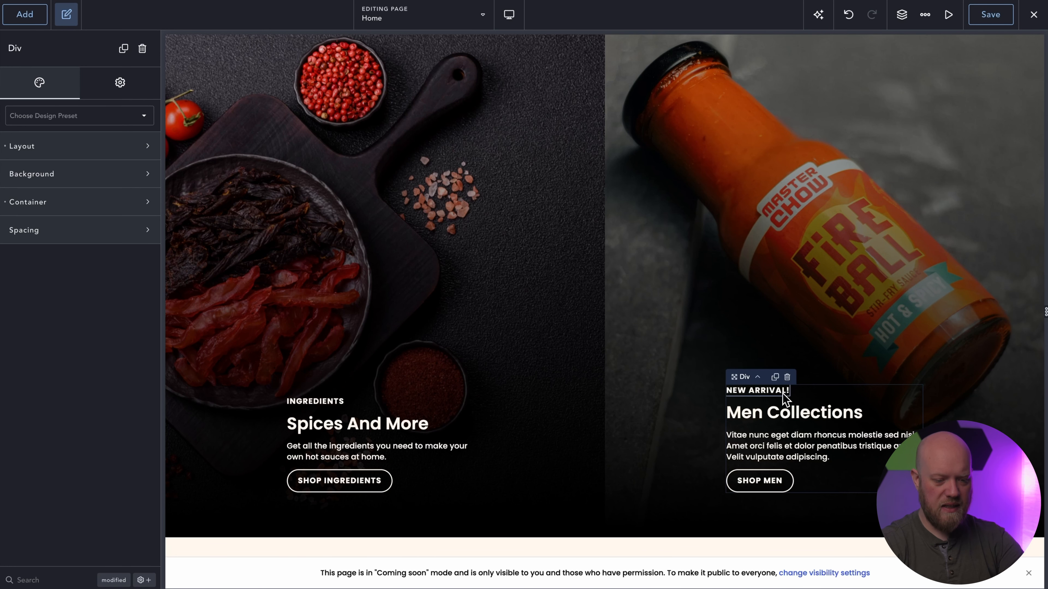
pyautogui.doubleClick(783, 391)
pyautogui.write('SAUCES')
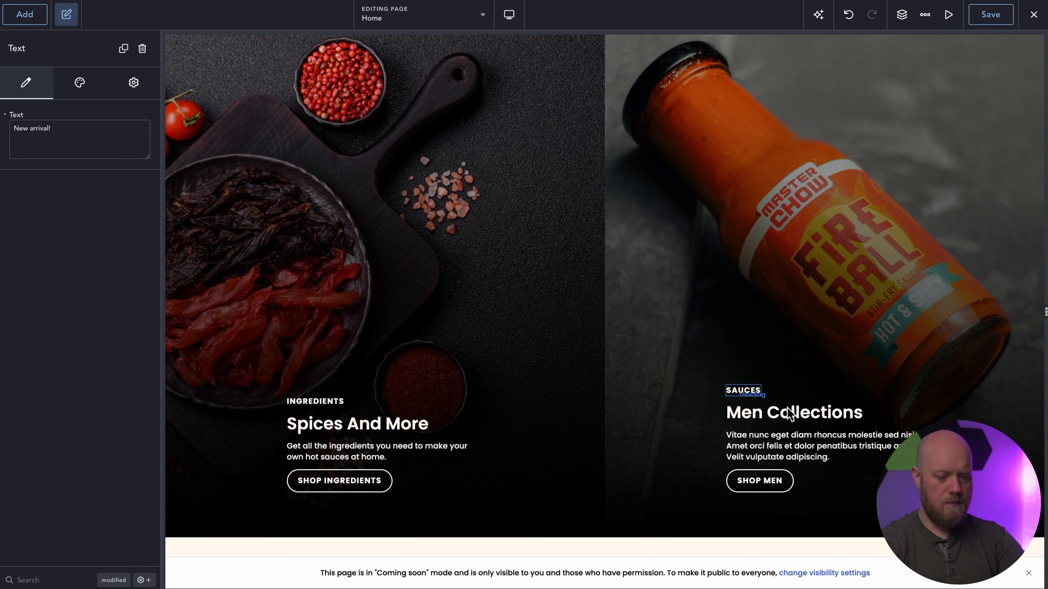
pyautogui.click(788, 415)
pyautogui.doubleClick(788, 415)
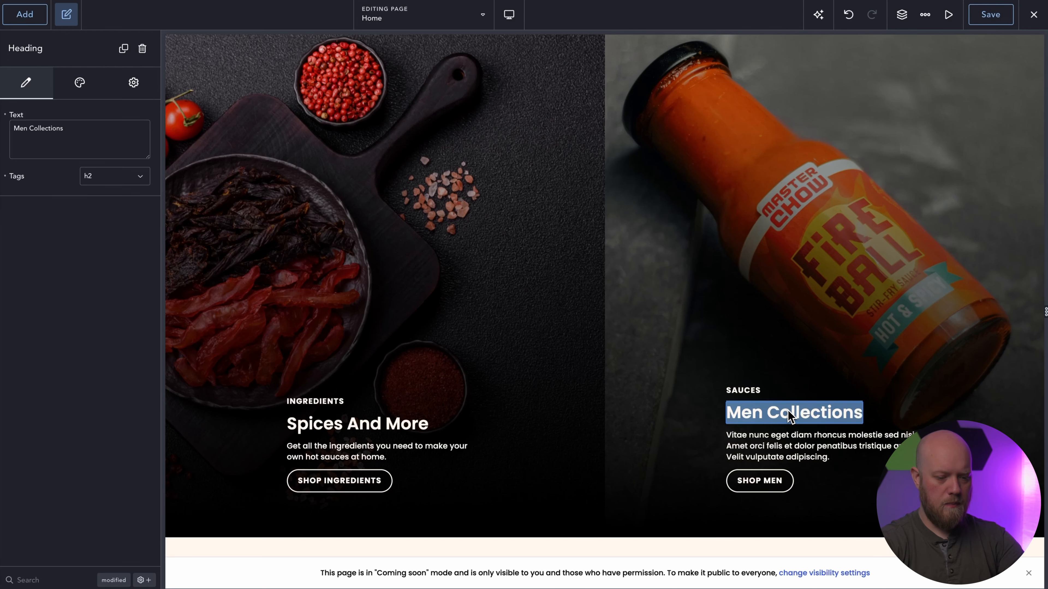
pyautogui.write('ExciteBoom S')
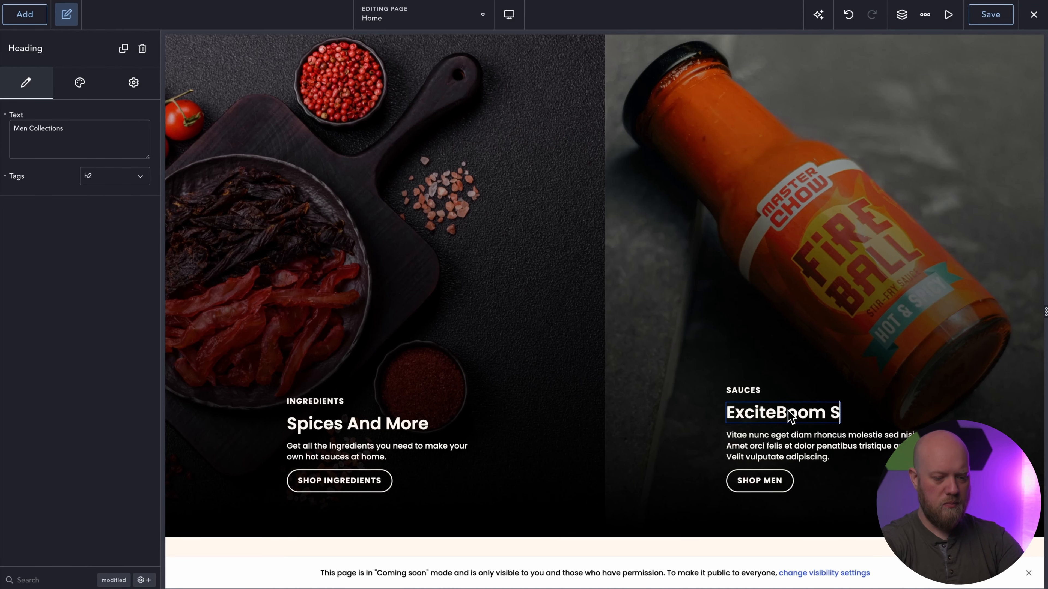
pyautogui.write('auce')
# - Rewrite the ExciteBoom Sauce description as "Our famous hot sauce bottled and ready to go for your culinary adventures."
pyautogui.click(774, 449)
pyautogui.tripleClick(775, 449)
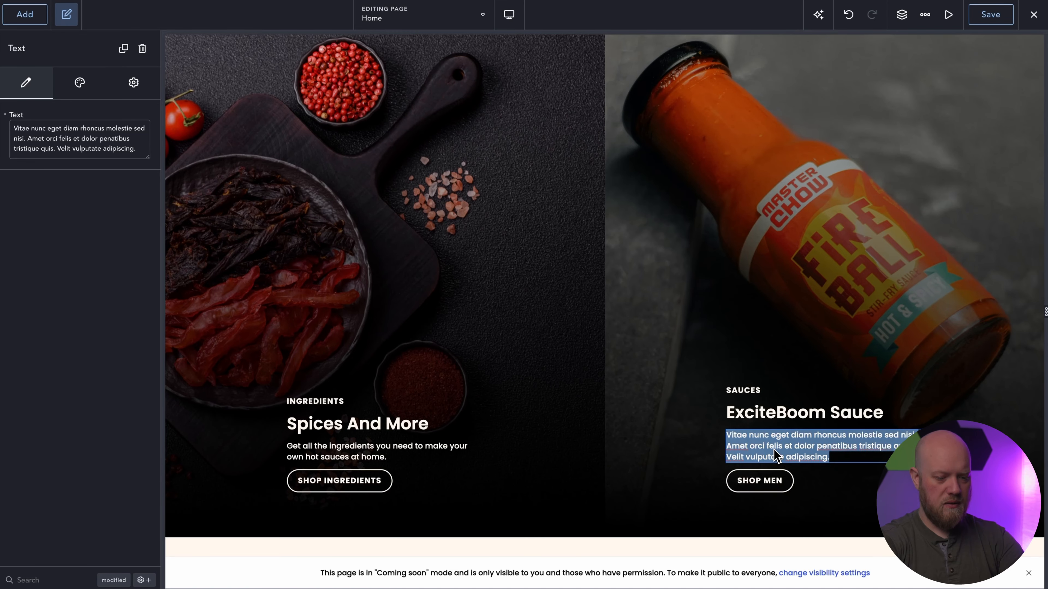
pyautogui.write('Our famous')
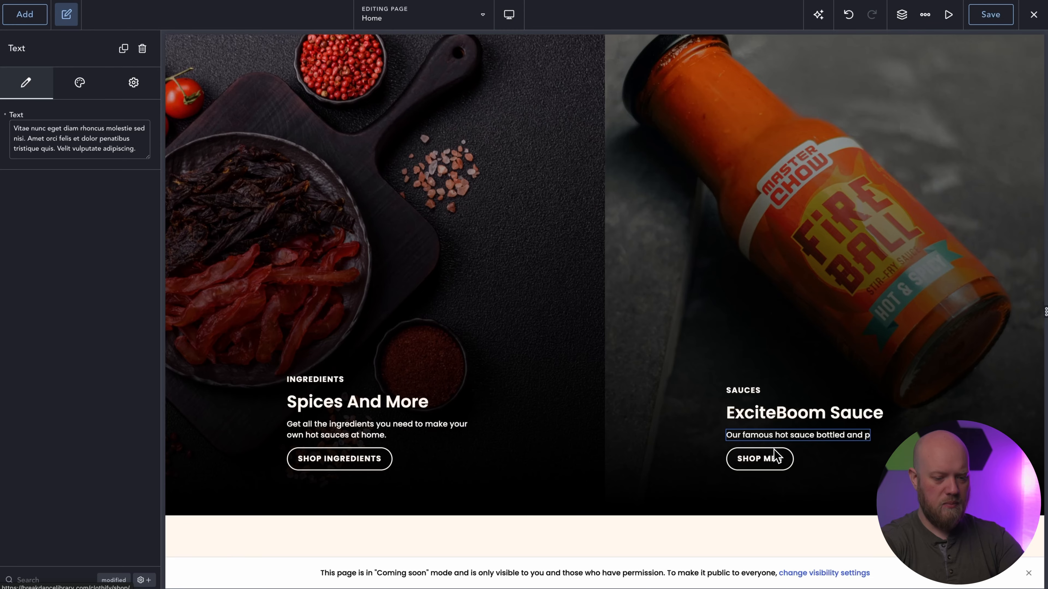
pyautogui.write('hot sauce bottled and ready to go ')
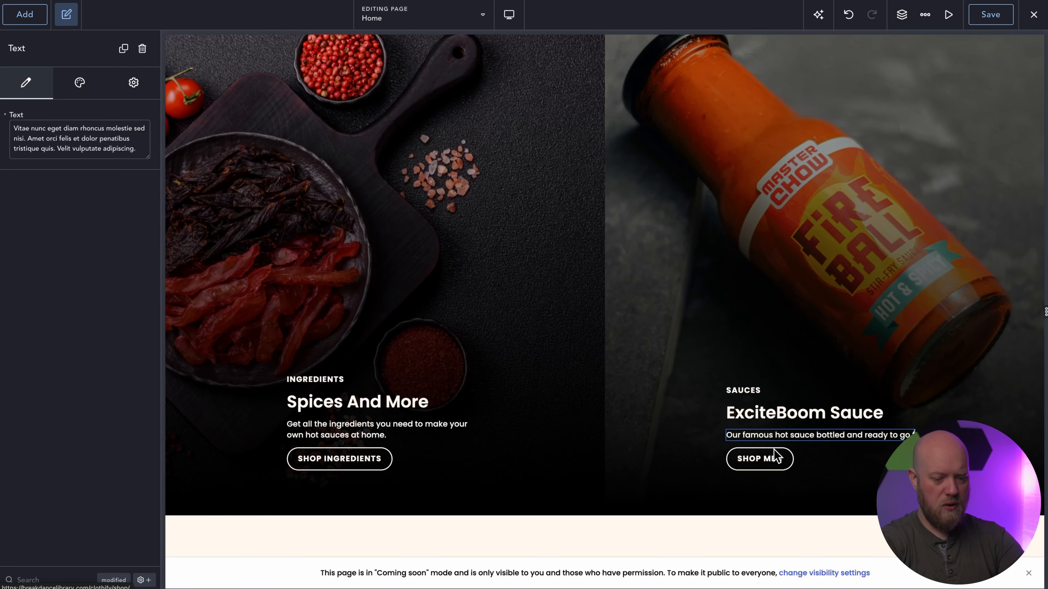
pyautogui.write('for your culinary adventures.')
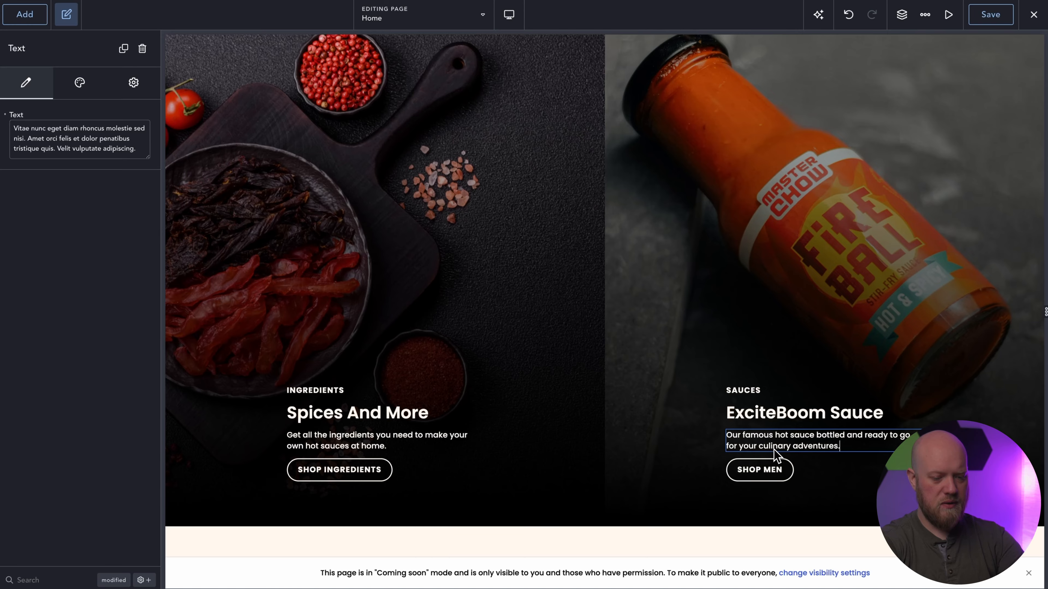
# - Relabel the button in the ExciteBoom Sauce column "Shop Sauces"
pyautogui.tripleClick(771, 473)
pyautogui.write('sh')
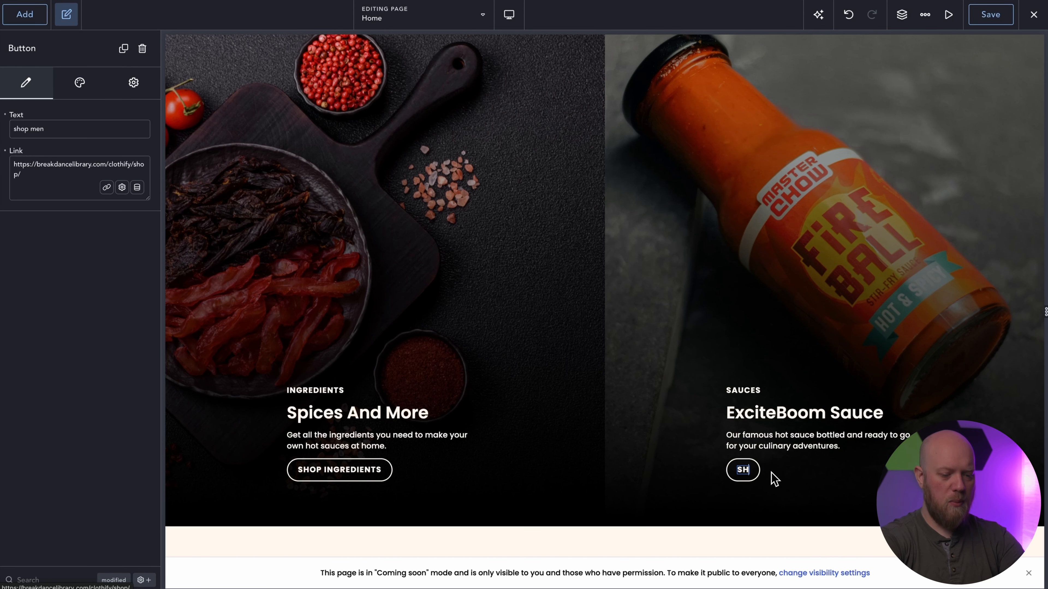
pyautogui.write('op sa')
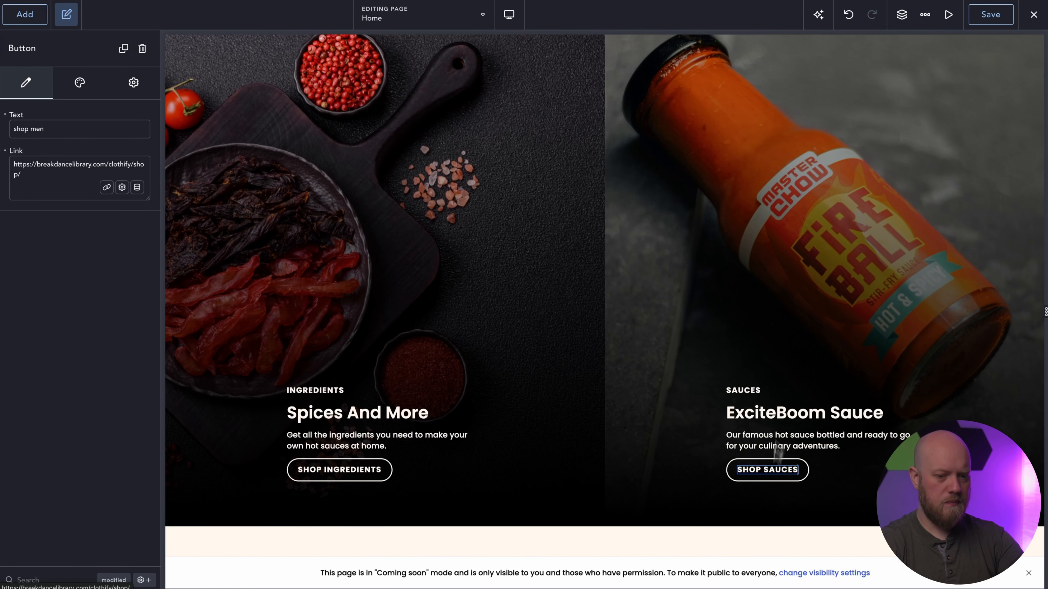
# - Open the WordPress admin in a separate browser tab and go to the WooCommerce product categories
pyautogui.click(1032, 15)
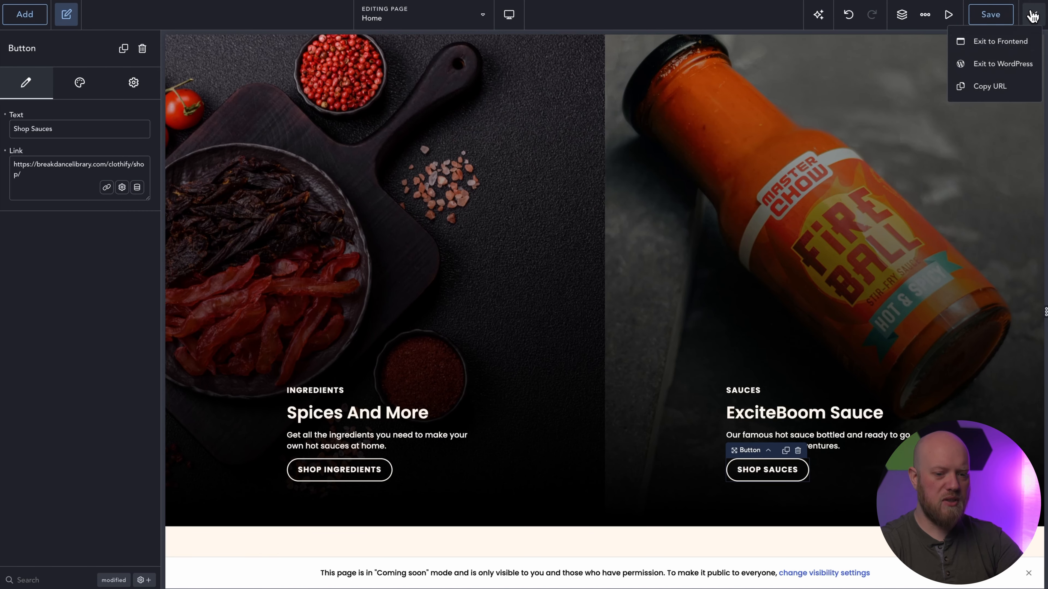
pyautogui.rightClick(1015, 71)
pyautogui.click(953, 74)
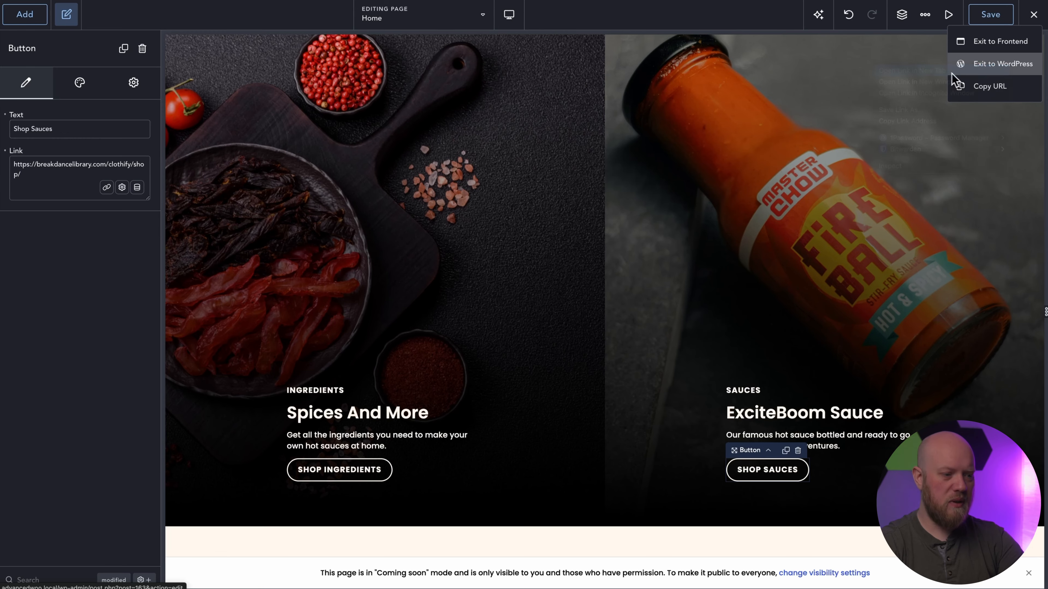
pyautogui.click(412, 1)
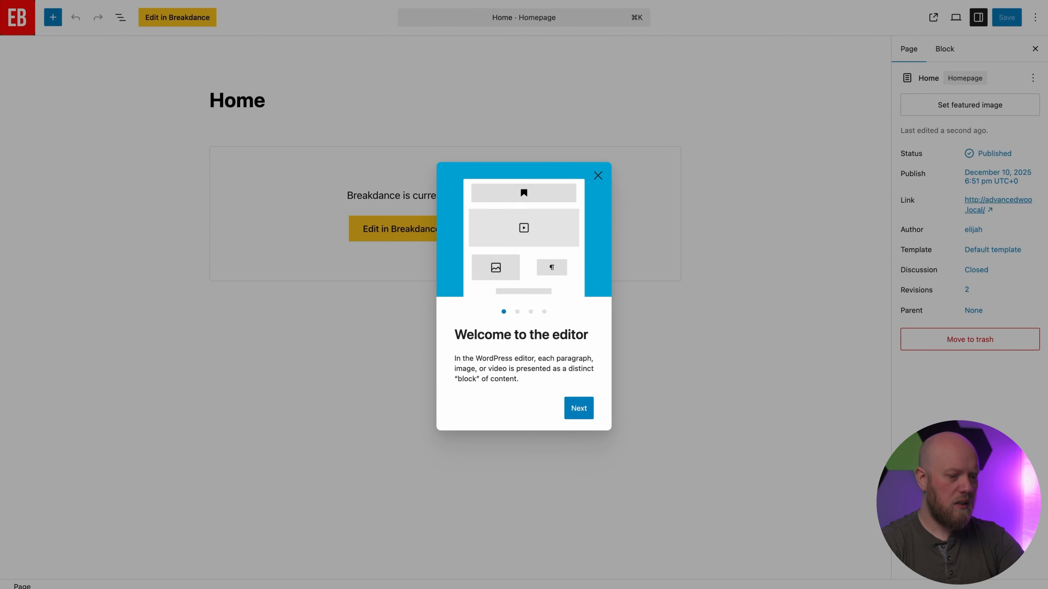
pyautogui.click(597, 176)
pyautogui.click(33, 23)
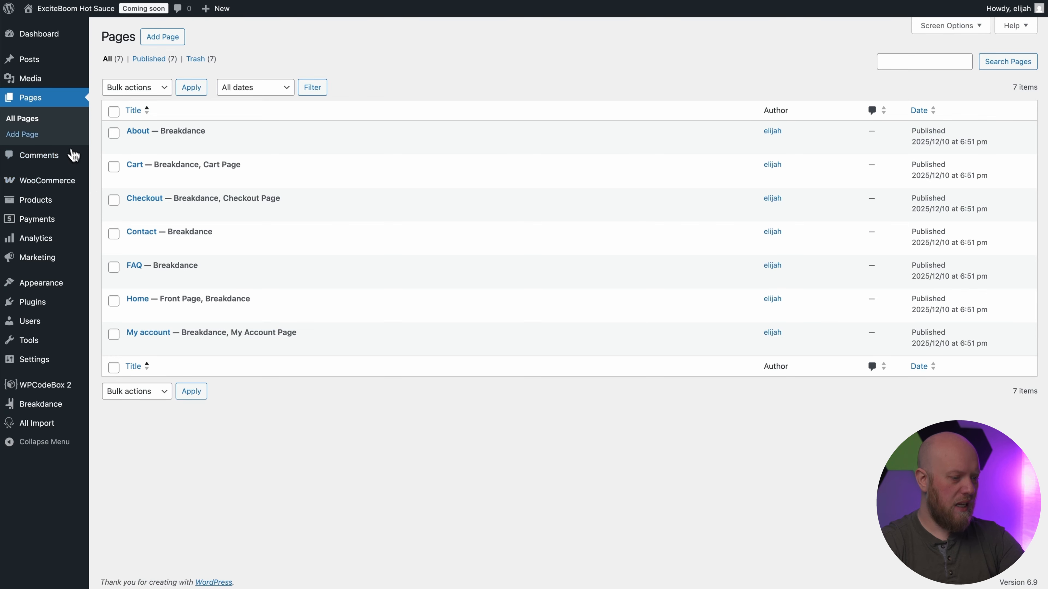
pyautogui.moveTo(46, 199)
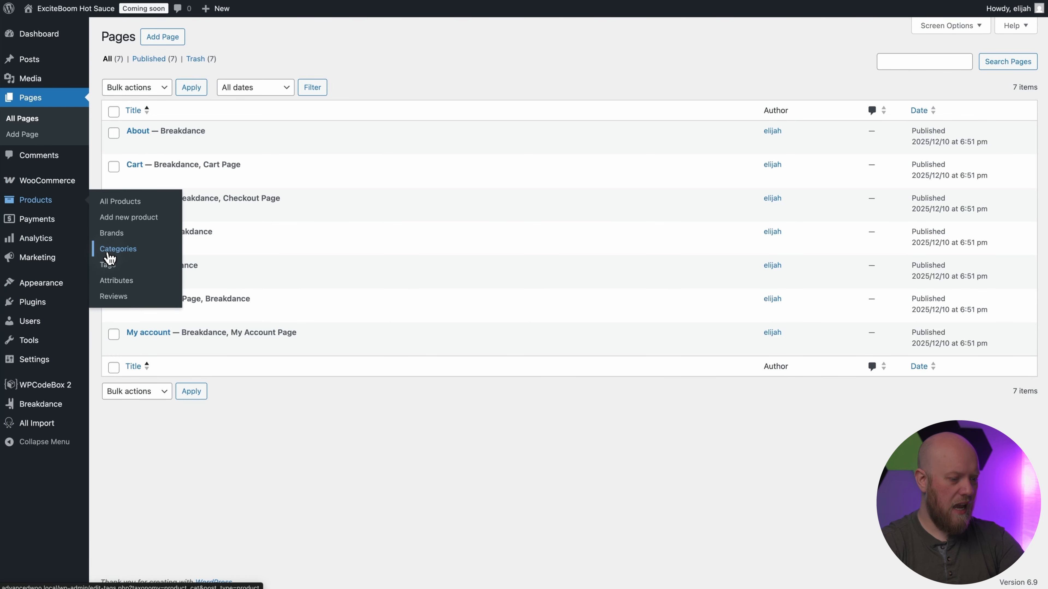
pyautogui.click(110, 250)
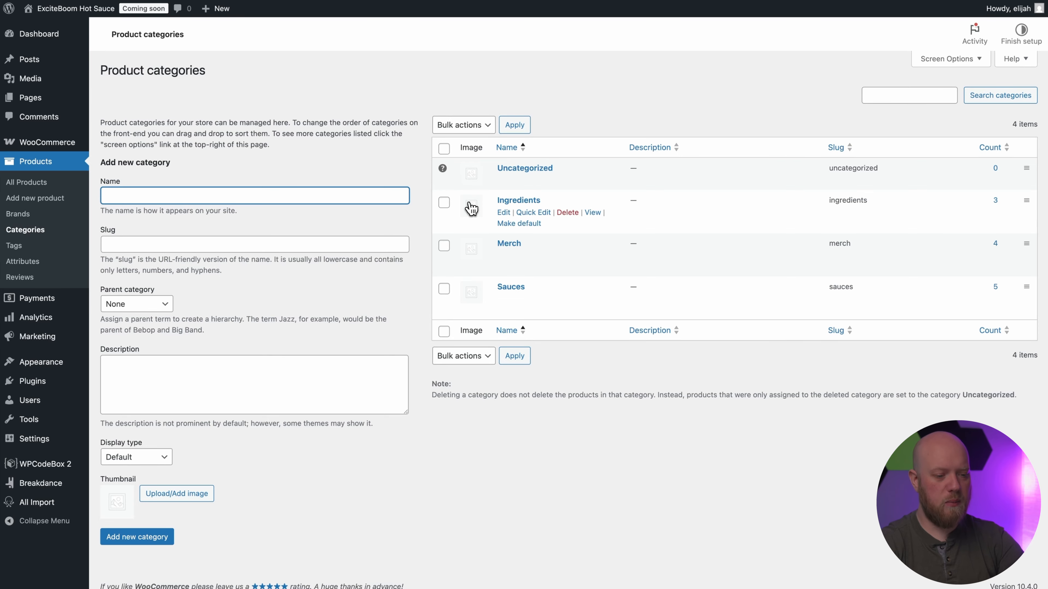
# - Give the Ingredients category the spices and seasonings photo on the blue background as its thumbnail and update the category
pyautogui.click(517, 204)
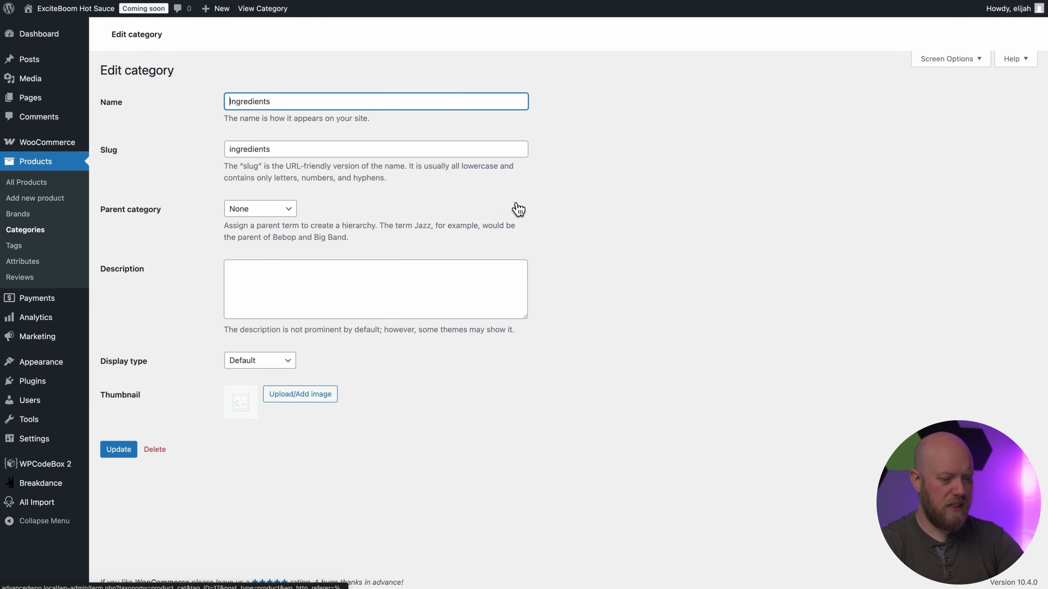
pyautogui.click(311, 395)
pyautogui.click(399, 225)
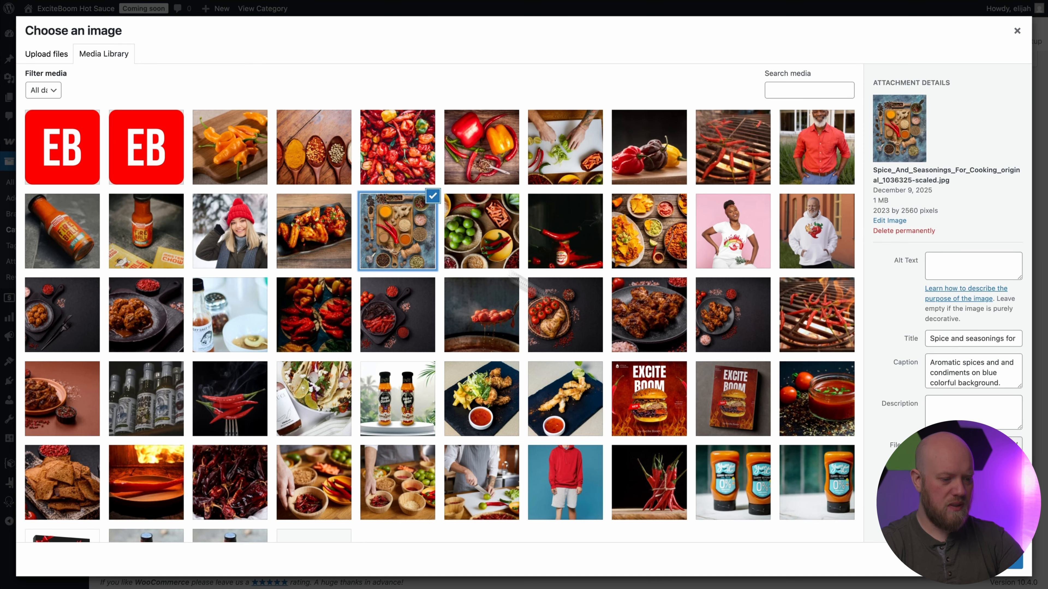
pyautogui.click(1015, 562)
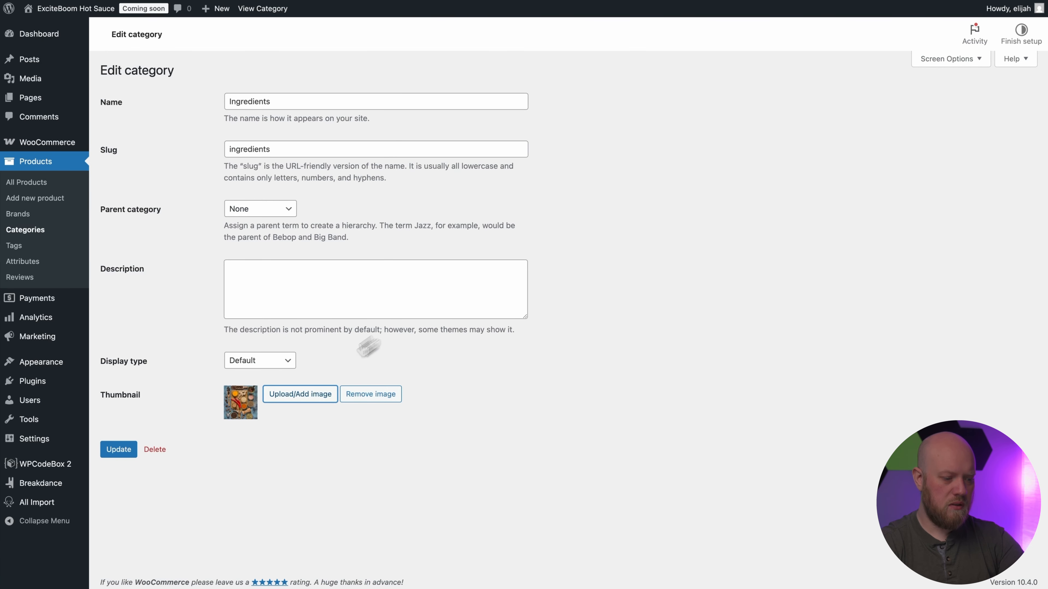
pyautogui.click(120, 457)
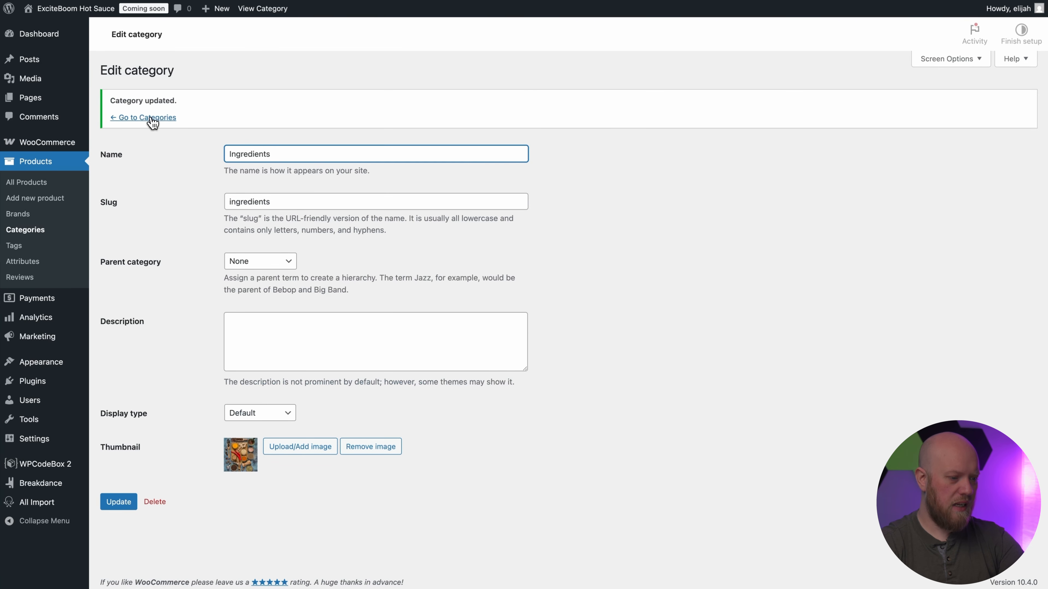
# - Give the Merch category the image merch-hotness-meter.png as its thumbnail and update the category
pyautogui.click(152, 120)
pyautogui.click(508, 243)
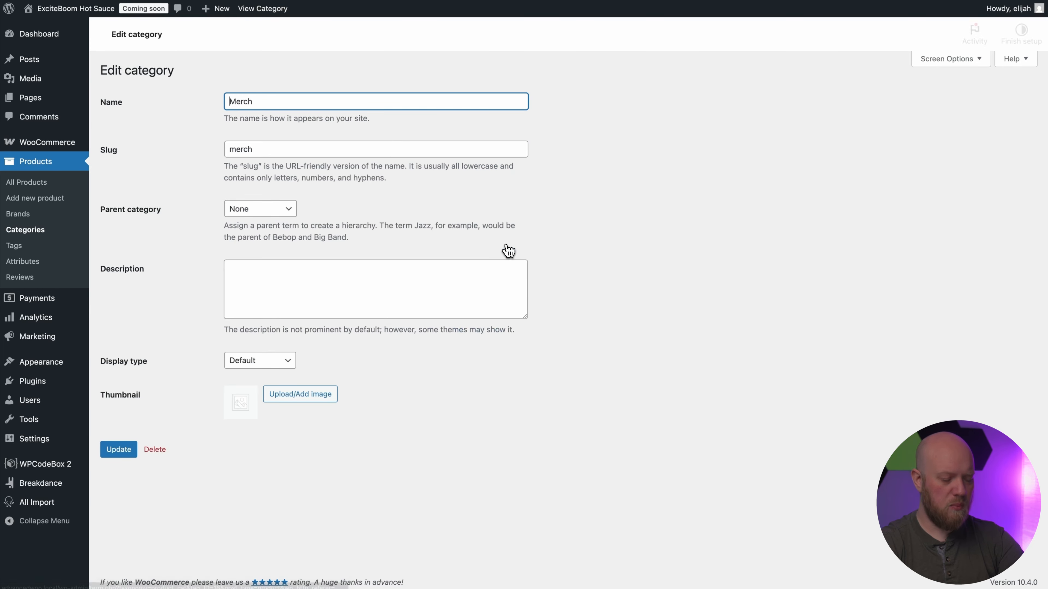
pyautogui.click(300, 394)
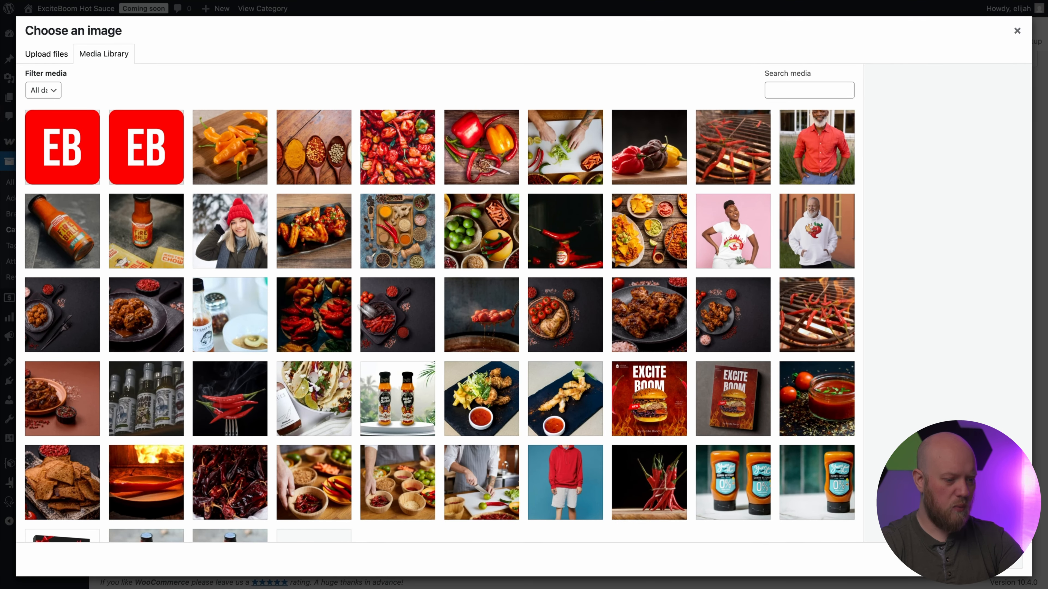
pyautogui.scroll(-3, 305, 259)
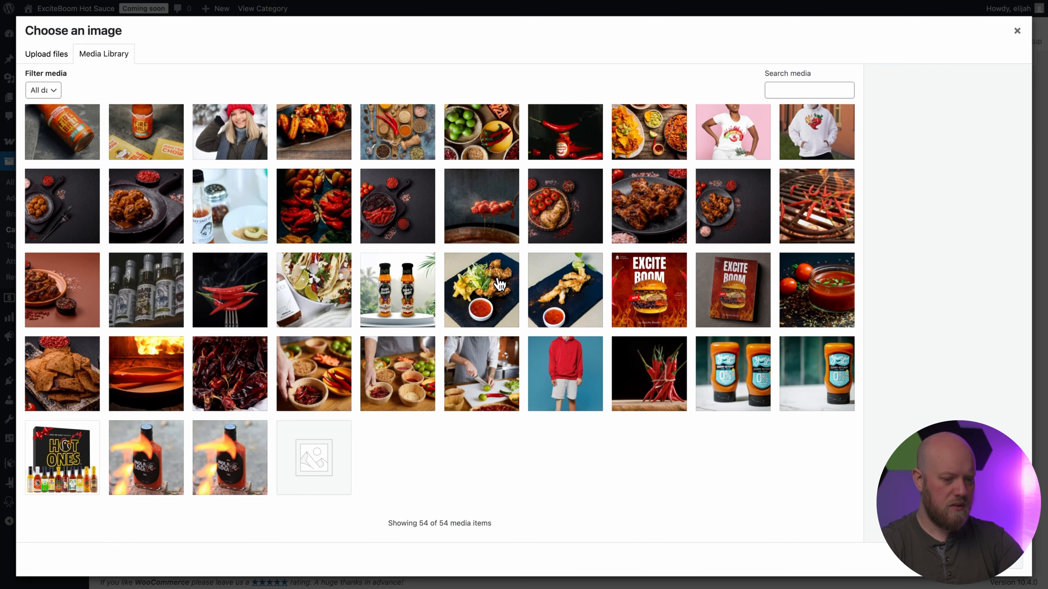
pyautogui.scroll(2, 499, 284)
pyautogui.click(710, 182)
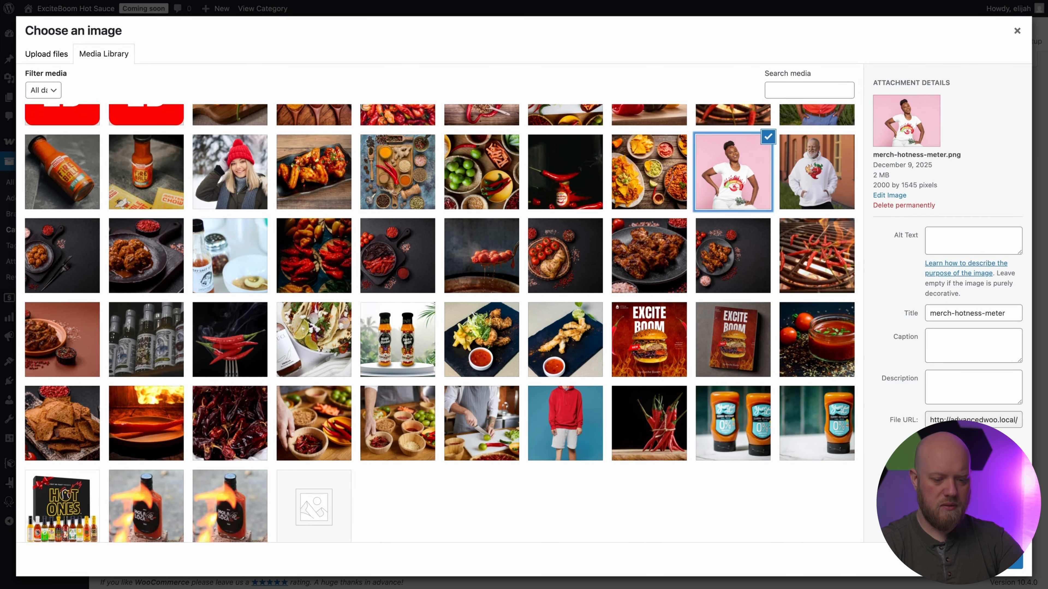
pyautogui.click(1012, 561)
pyautogui.click(119, 449)
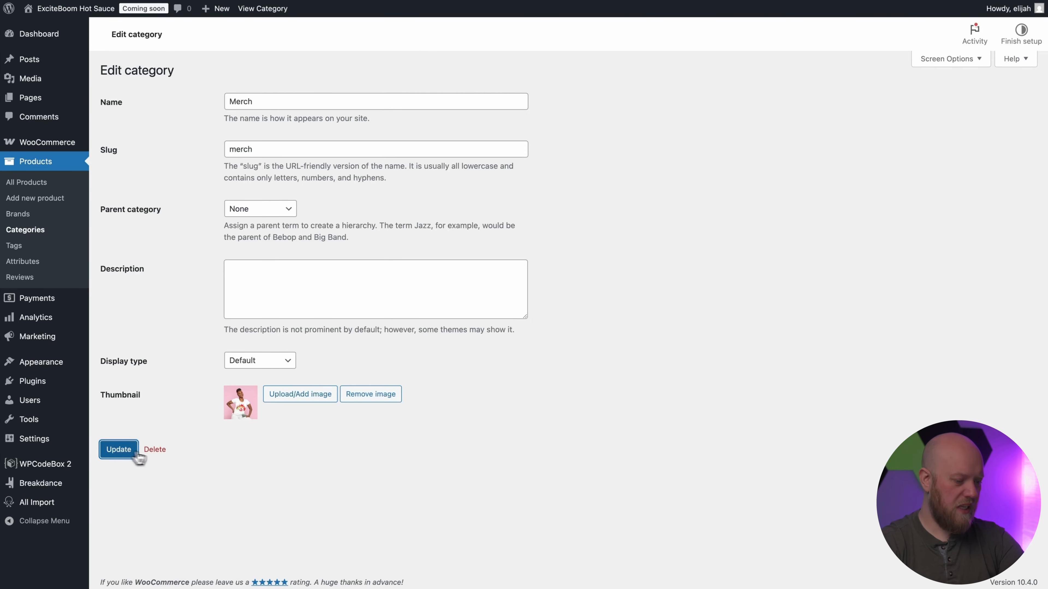
# - Give the Sauces category the photo of the dark sauce bottle beside flames as its thumbnail and update the category
pyautogui.click(165, 122)
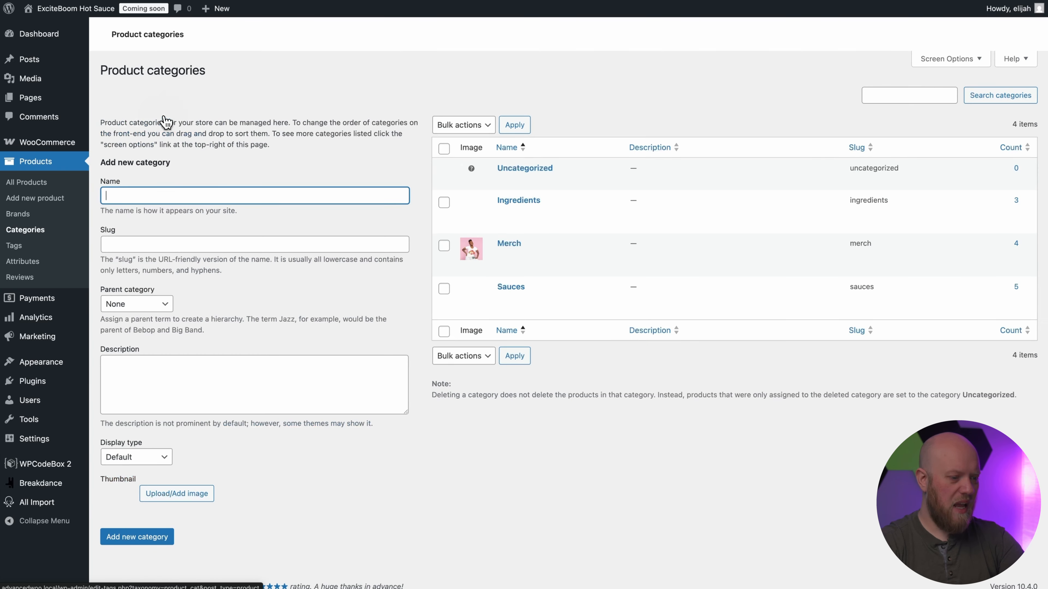
pyautogui.click(511, 288)
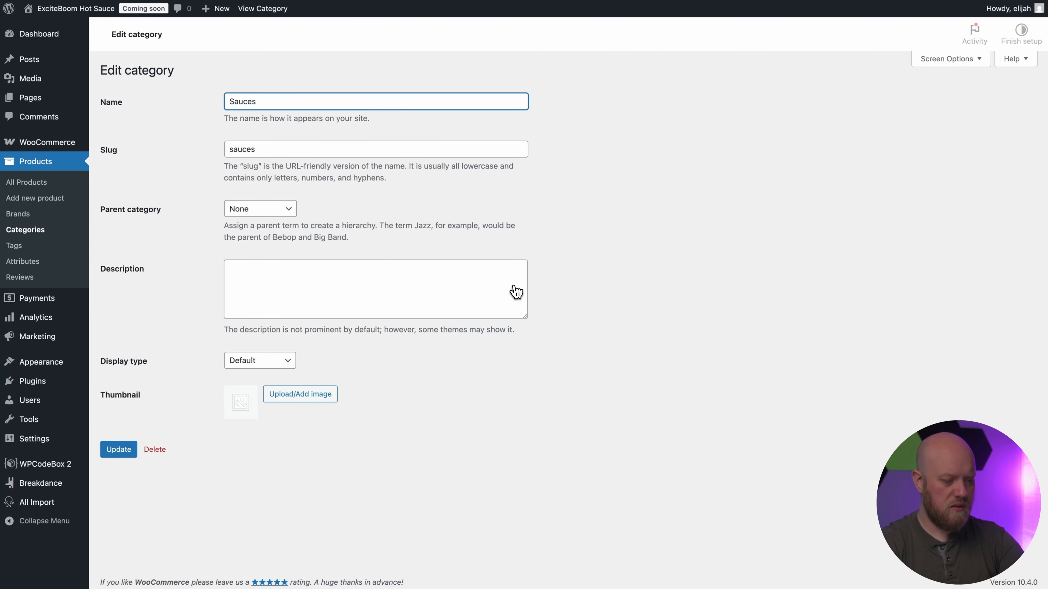
pyautogui.click(299, 394)
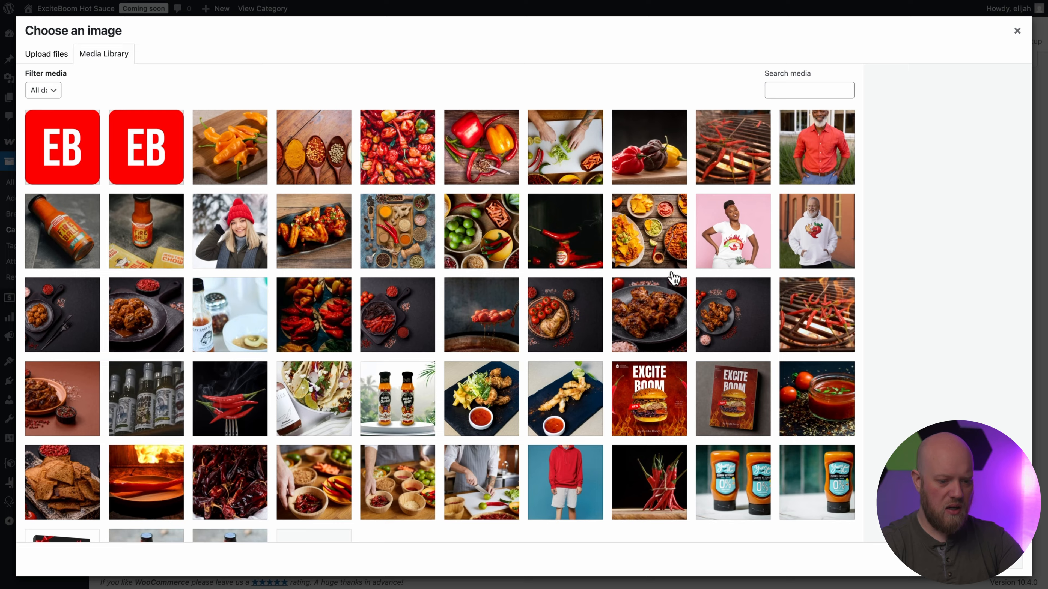
pyautogui.scroll(-3, 673, 277)
pyautogui.click(151, 455)
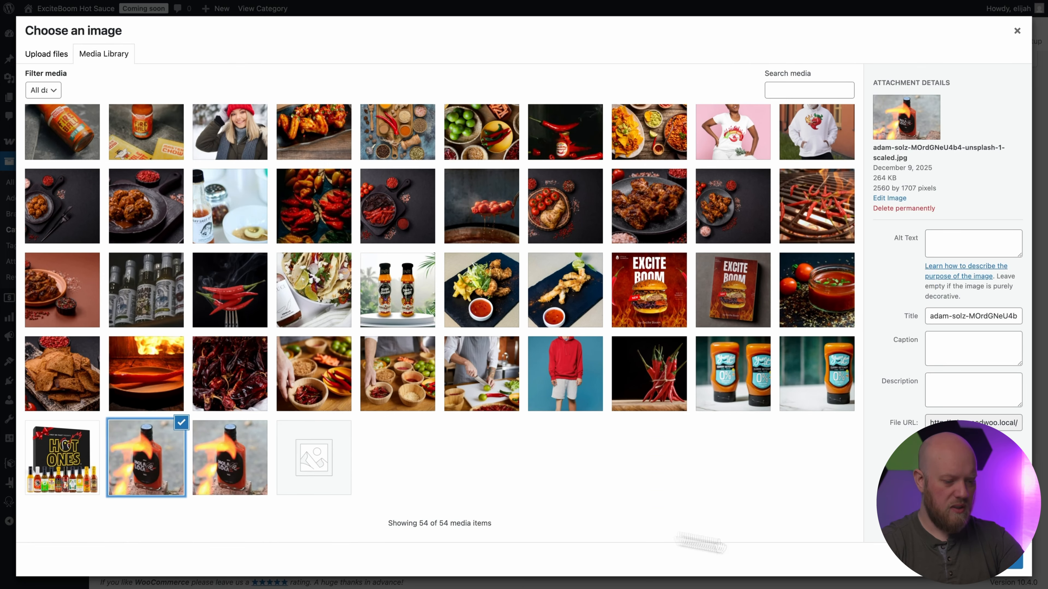
pyautogui.click(1012, 562)
pyautogui.click(120, 450)
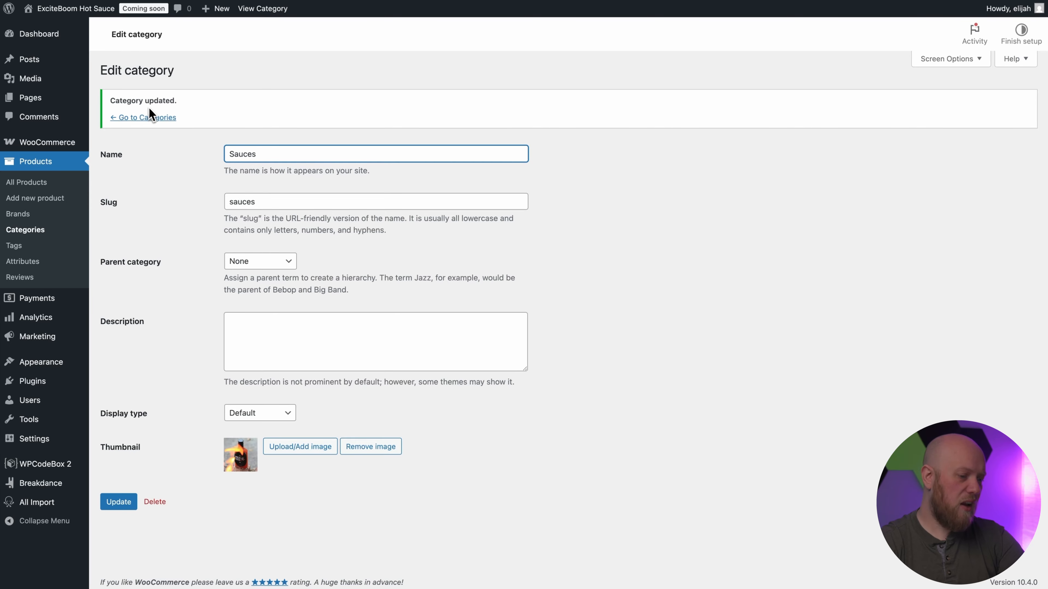
# - Copy the Ingredients category's link address and set it as the link of the home page's Shop Ingredients button
pyautogui.click(151, 119)
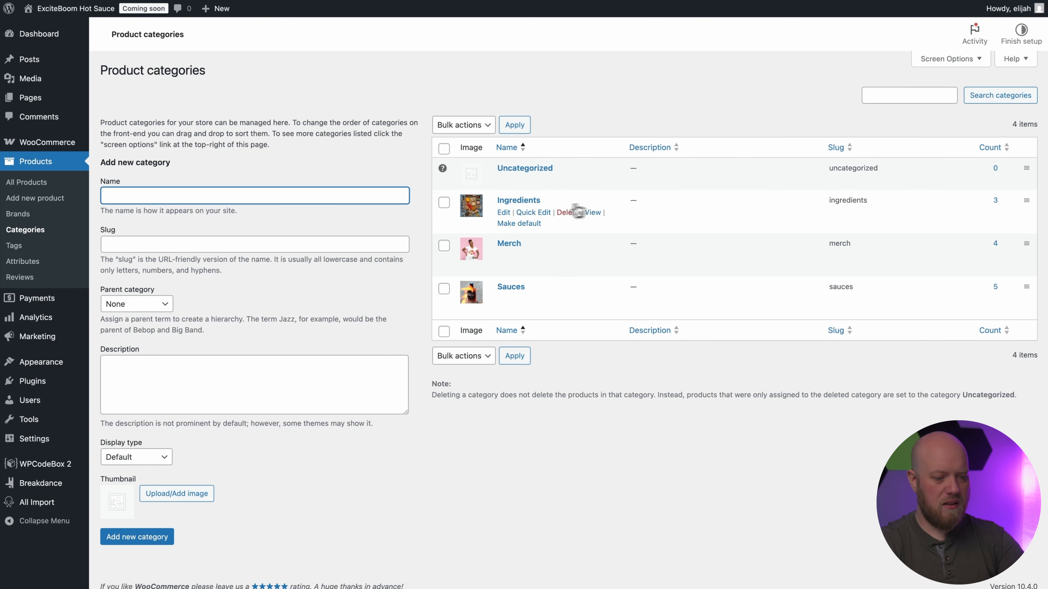
pyautogui.rightClick(595, 215)
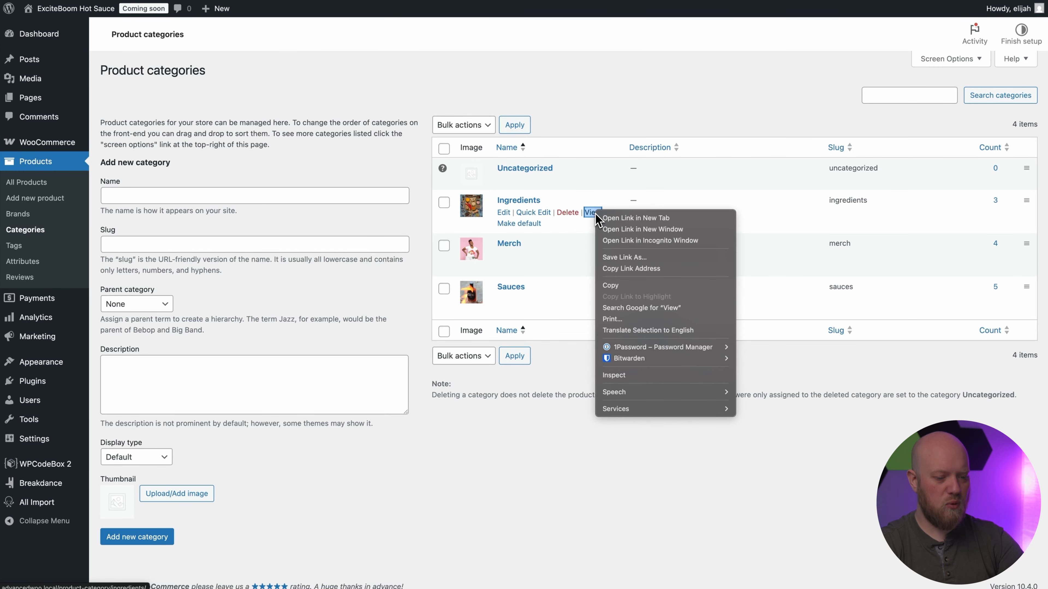
pyautogui.click(633, 269)
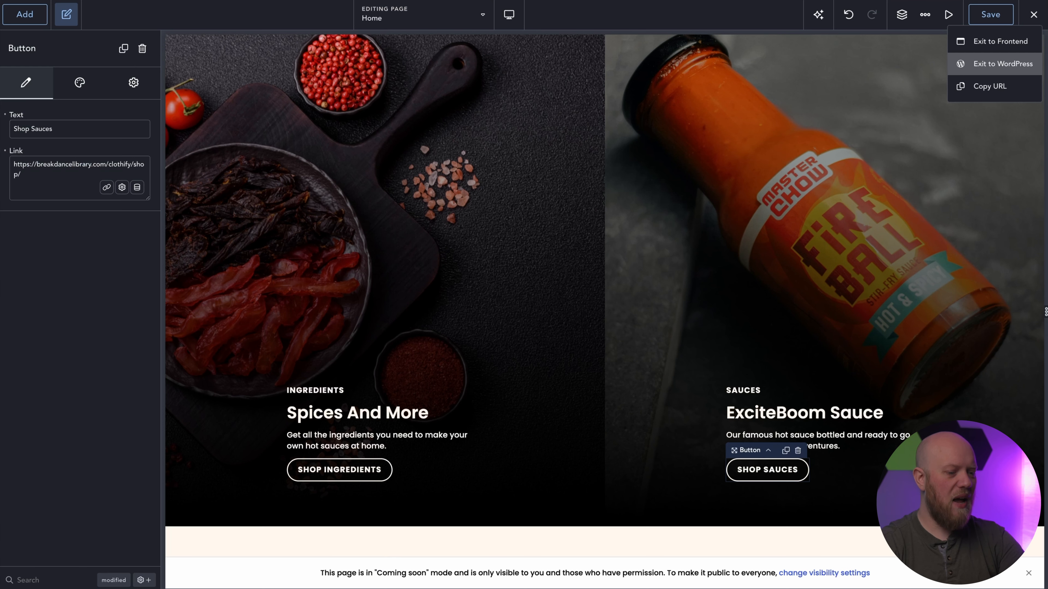
pyautogui.click(328, 458)
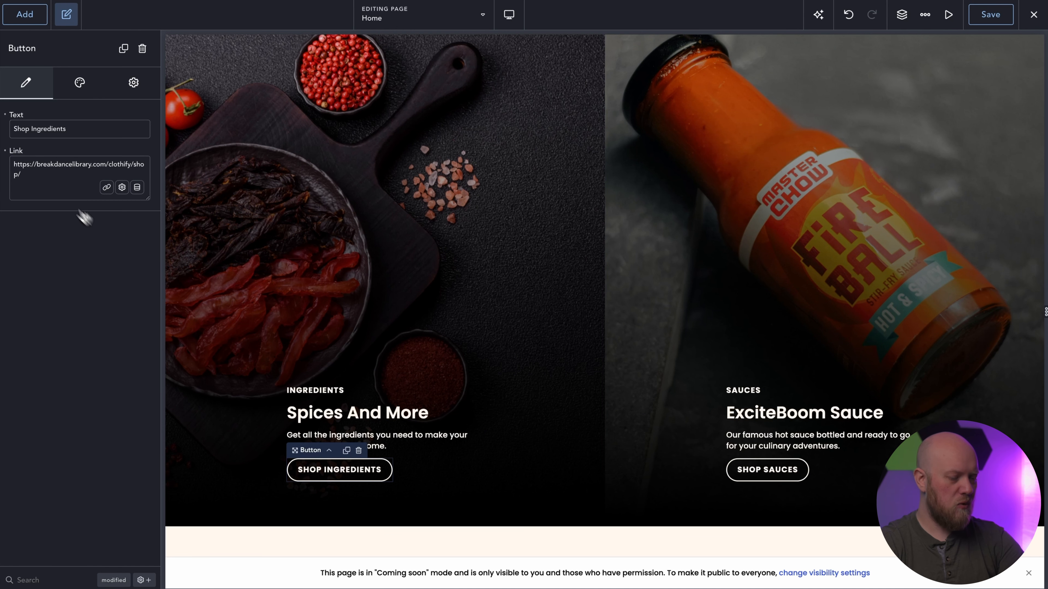
pyautogui.tripleClick(46, 176)
pyautogui.hotkey('ctrl', 'v')
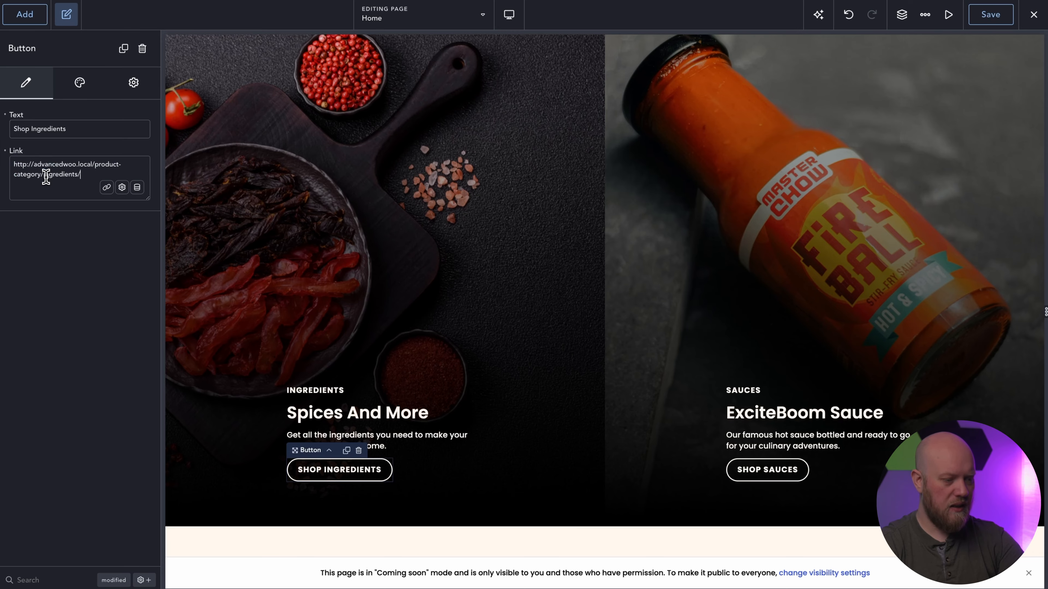
# - Copy the Sauces category's link address, set it as the link of the home page's Shop Sauces button, and save the page
pyautogui.hotkey('ctrl', 'Tab')
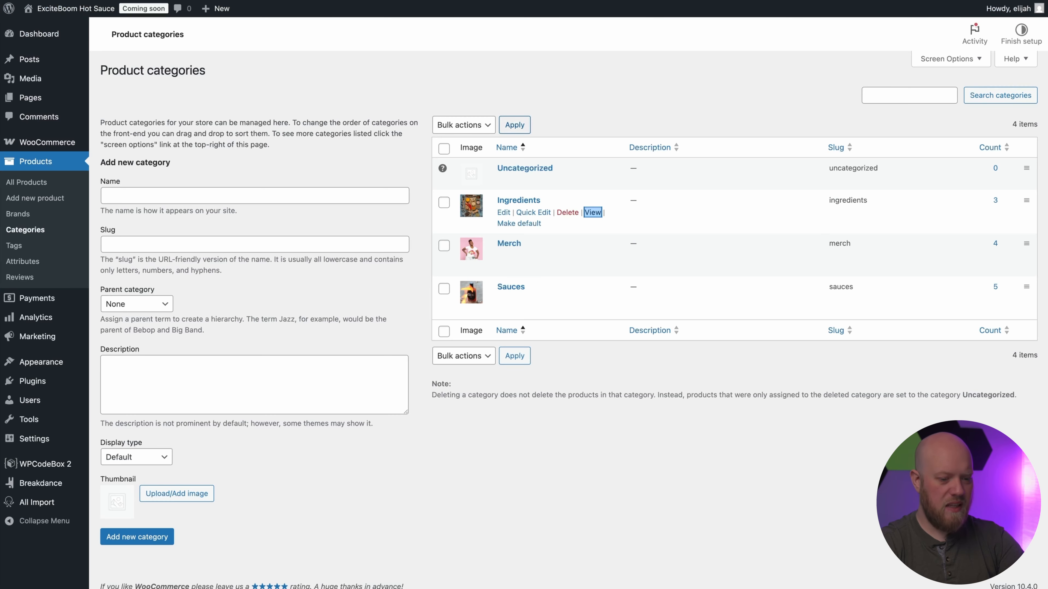
pyautogui.rightClick(591, 303)
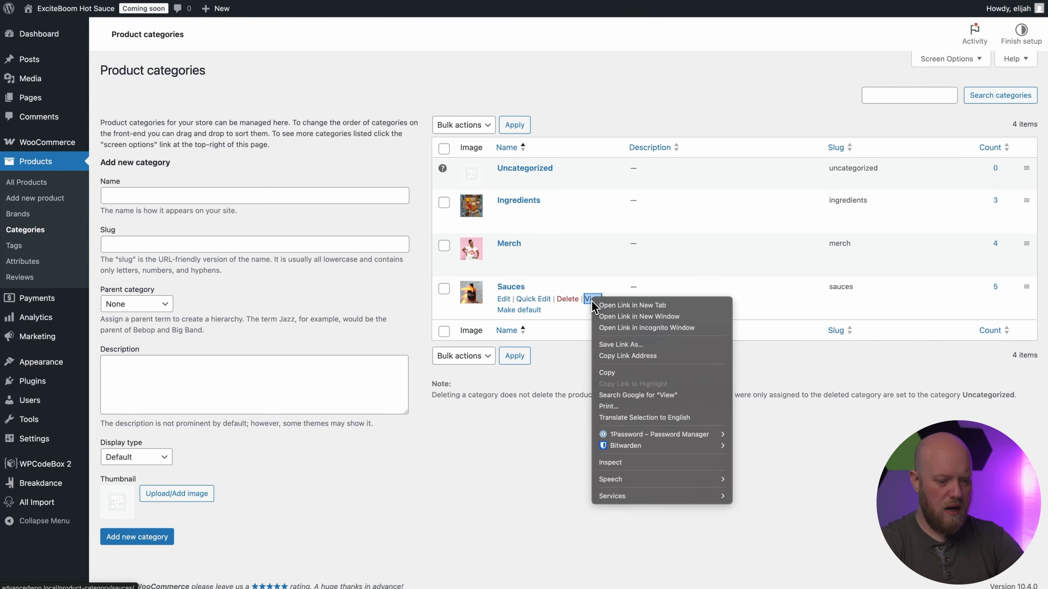
pyautogui.click(625, 358)
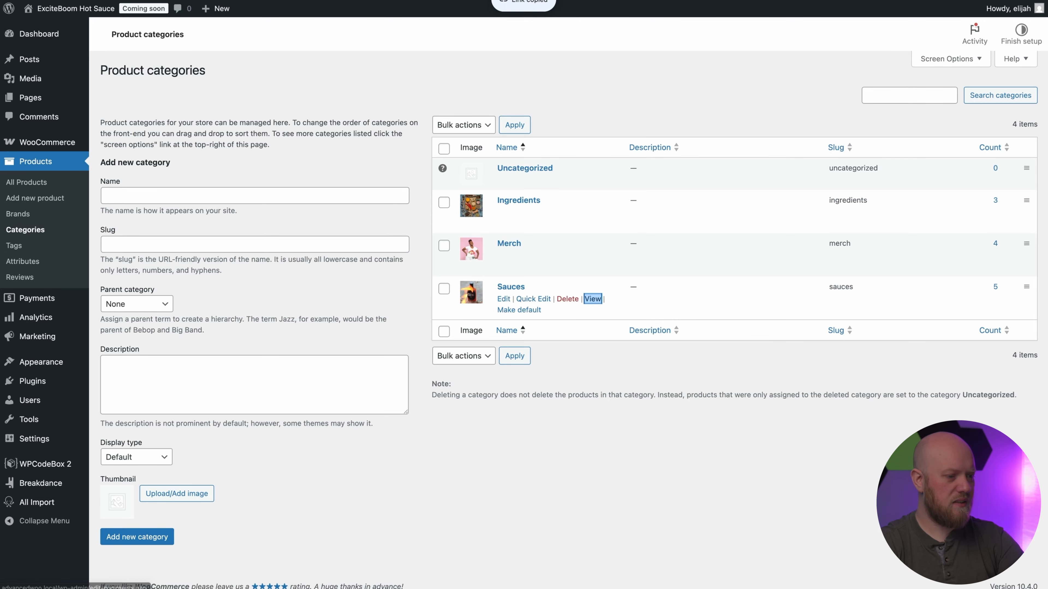
pyautogui.hotkey('ctrl', 'shift', 'Tab')
pyautogui.click(765, 473)
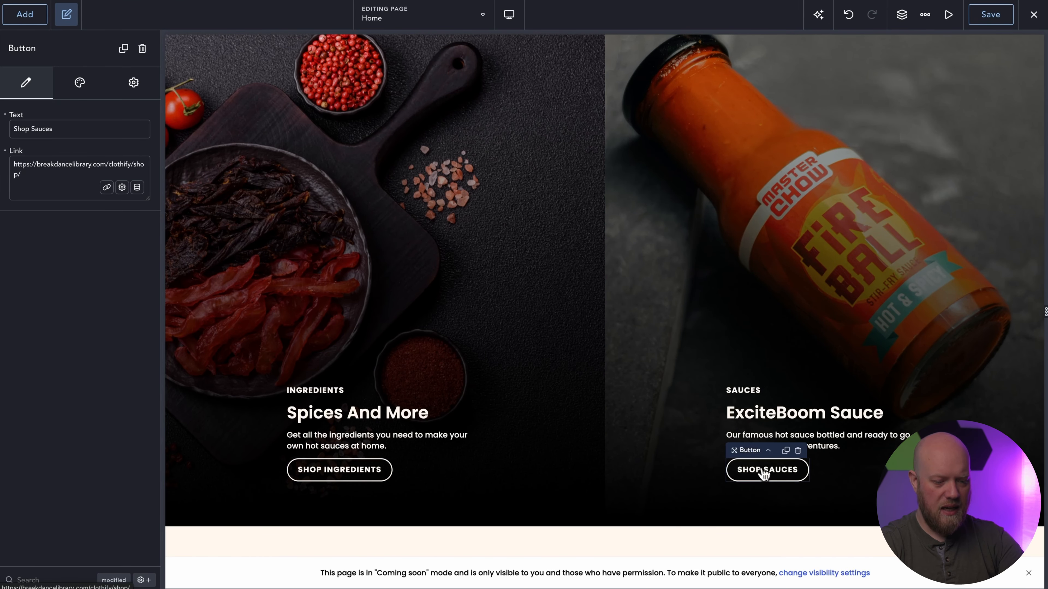
pyautogui.tripleClick(53, 173)
pyautogui.hotkey('ctrl', 'v')
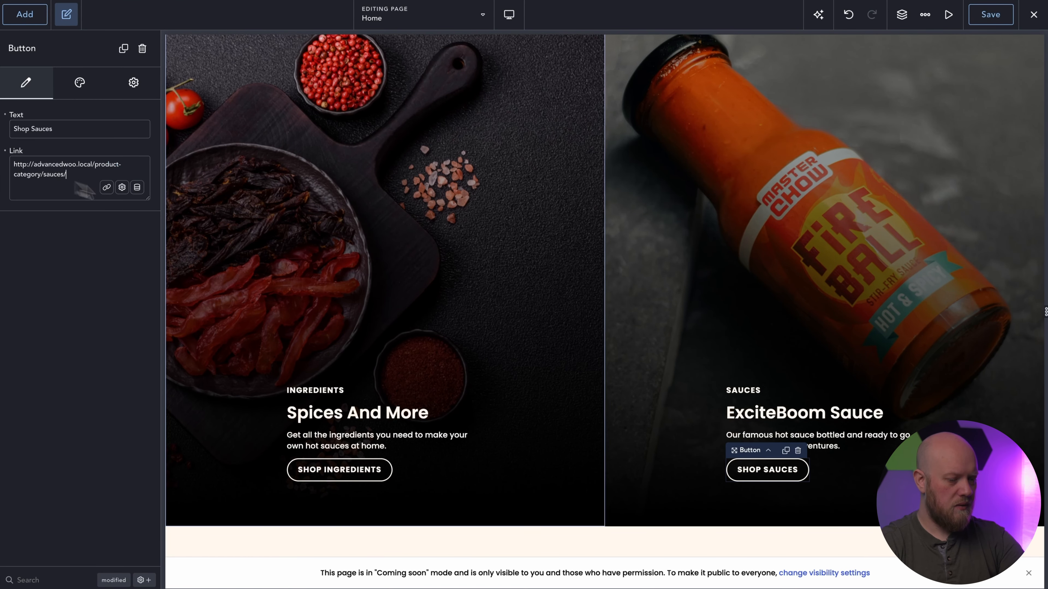
pyautogui.click(998, 17)
# - Select the home page section with the four icon boxes and Women Collections, and open the AI Assistant for it
pyautogui.scroll(4, 667, 259)
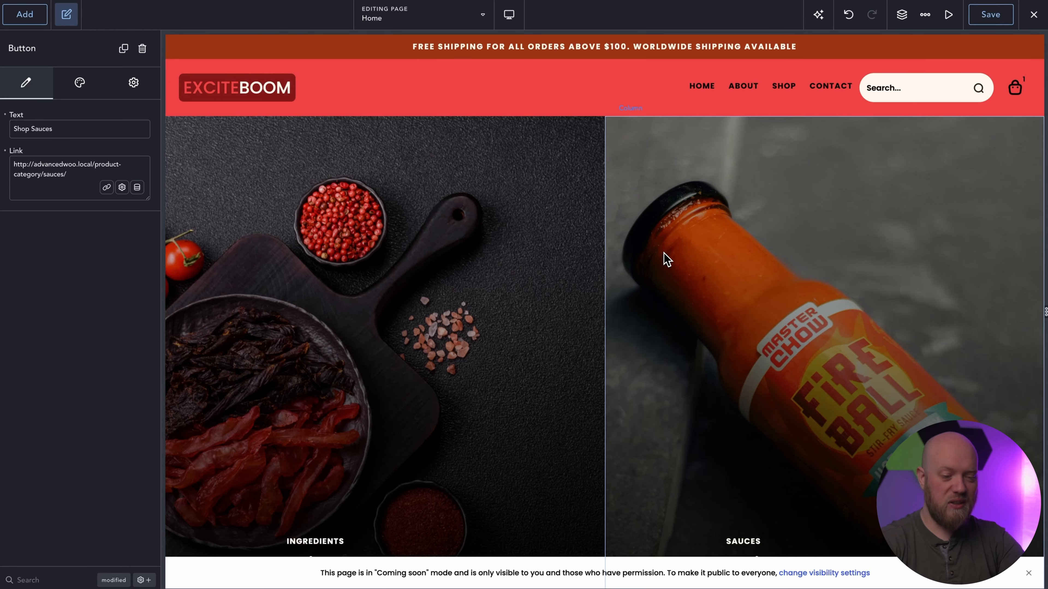
pyautogui.scroll(-15, 667, 259)
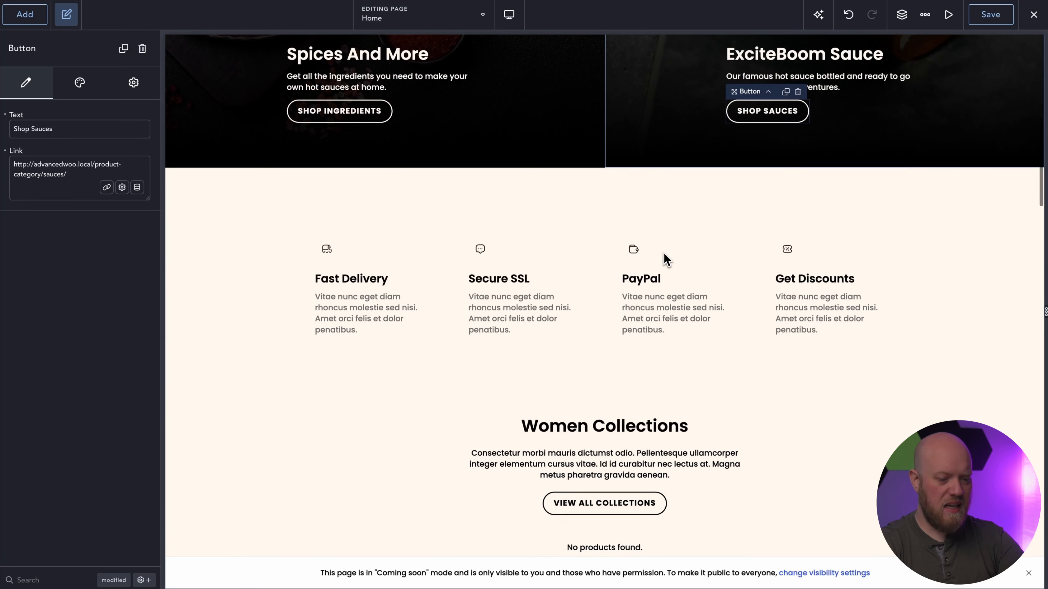
pyautogui.scroll(1, 678, 275)
pyautogui.click(738, 335)
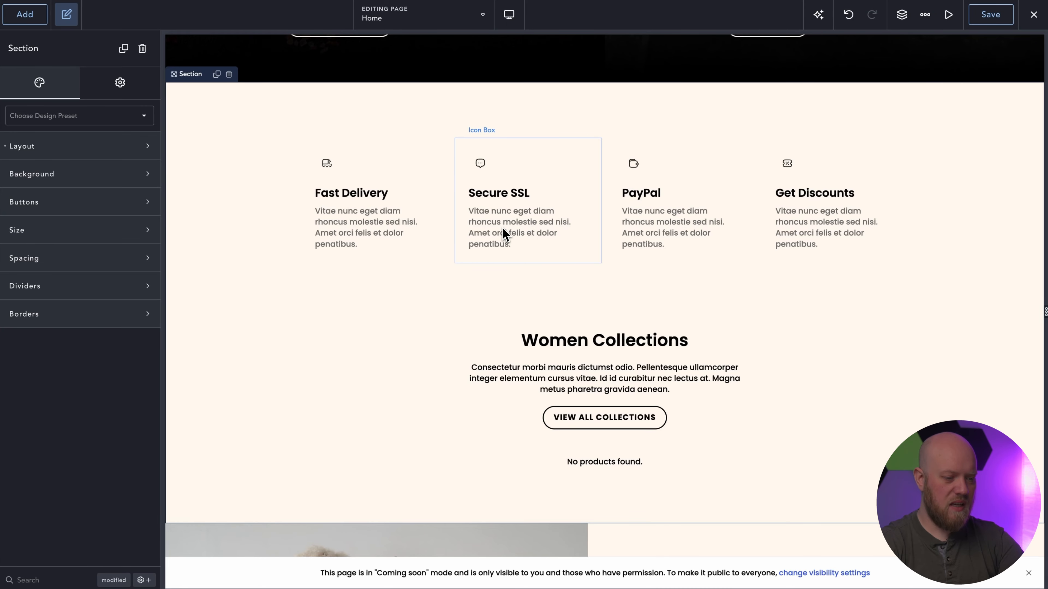
pyautogui.scroll(1, 502, 233)
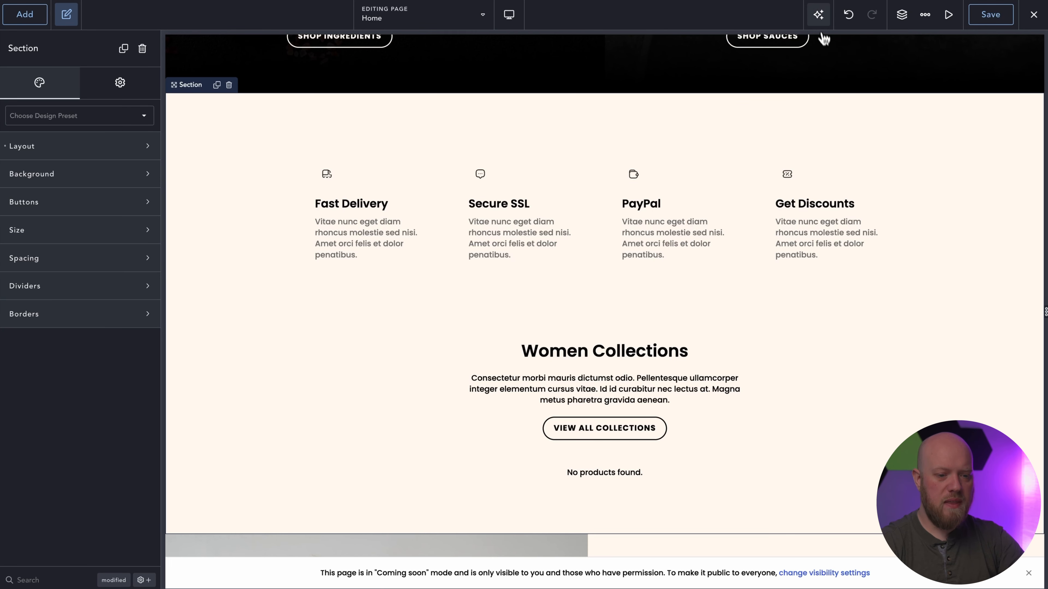
pyautogui.click(817, 14)
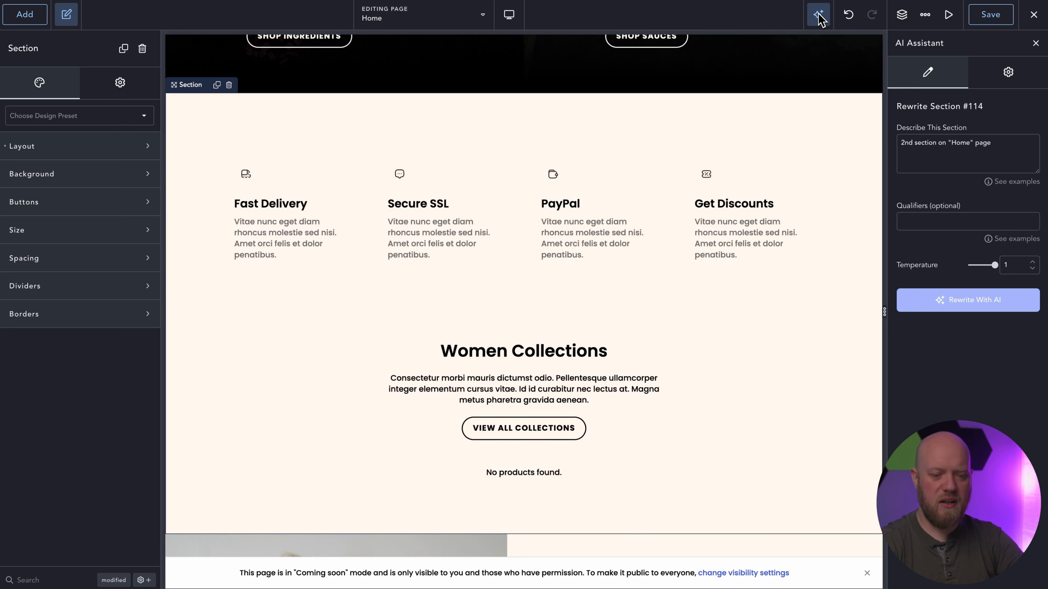
# - Enter the business description "We make extremely hot but extremely fun hot sauces that are dangerously spicy. Our brand voice is fun and irreverent." and qualifier "fun,"
pyautogui.click(1007, 74)
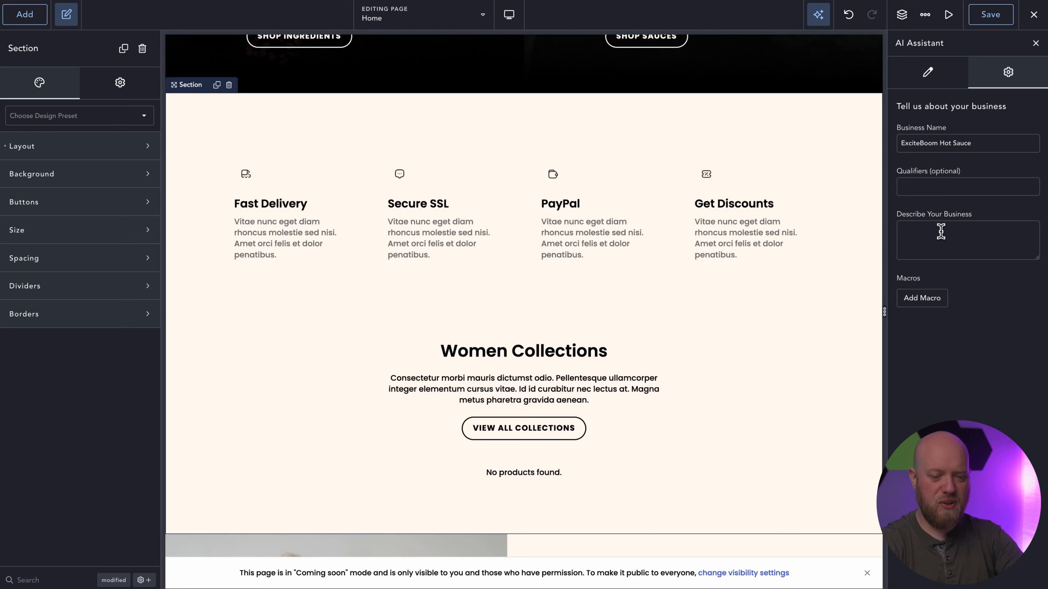
pyautogui.click(941, 234)
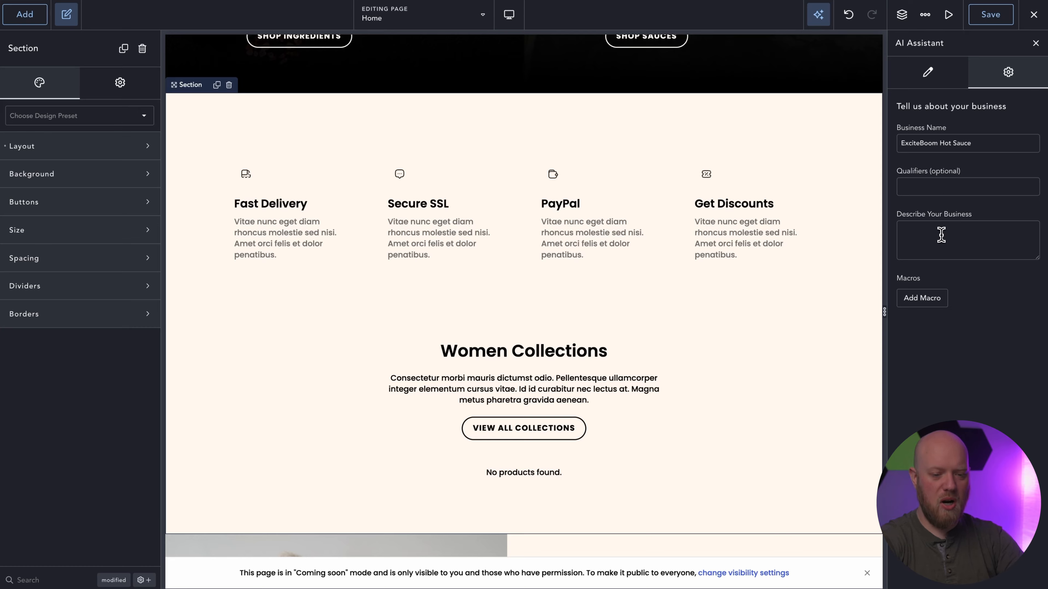
pyautogui.hotkey('ctrl', 'v')
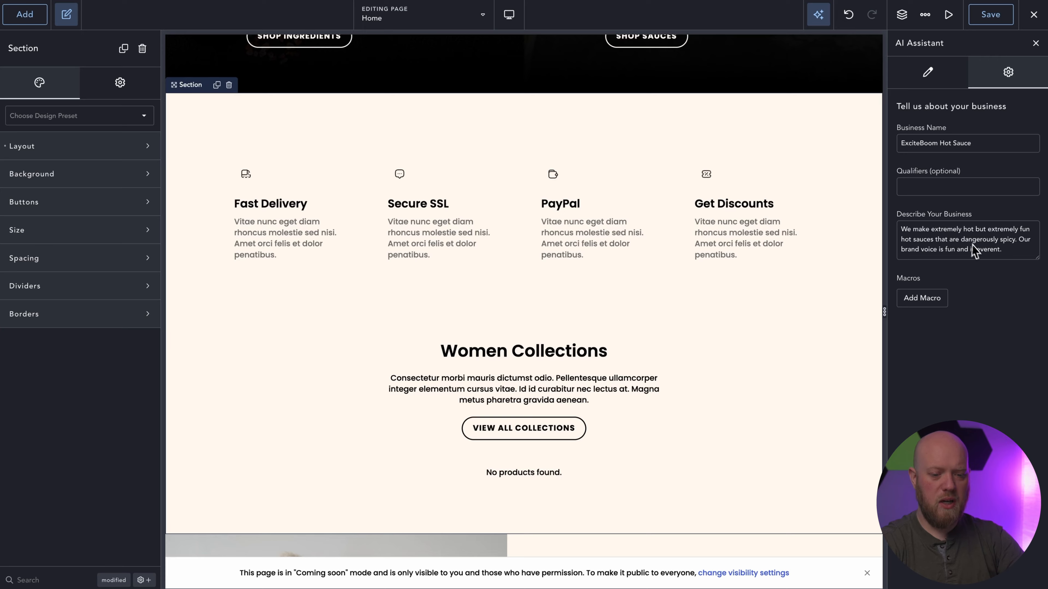
pyautogui.click(942, 184)
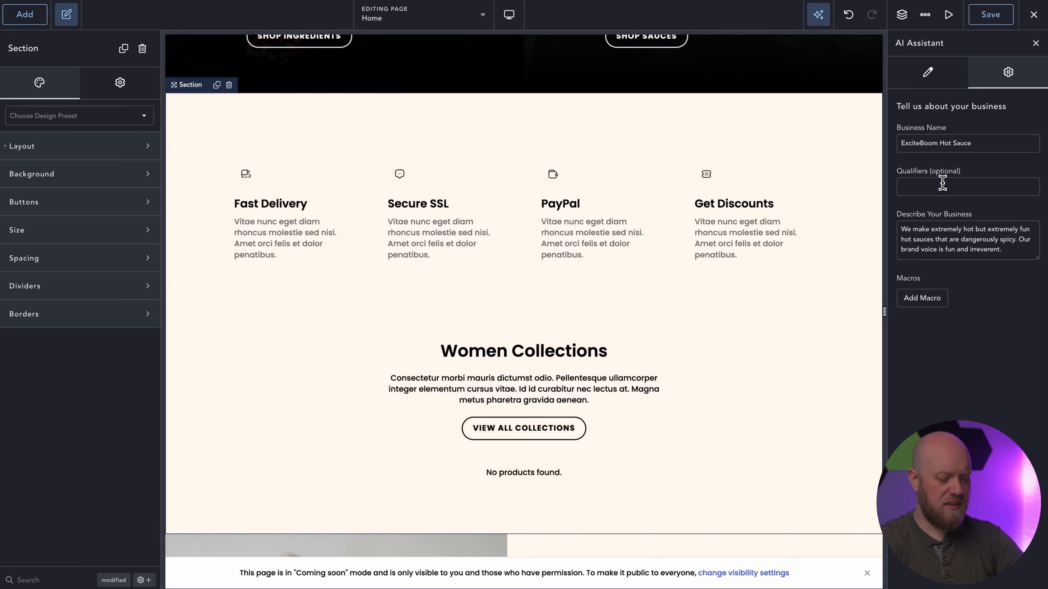
pyautogui.write('fun,')
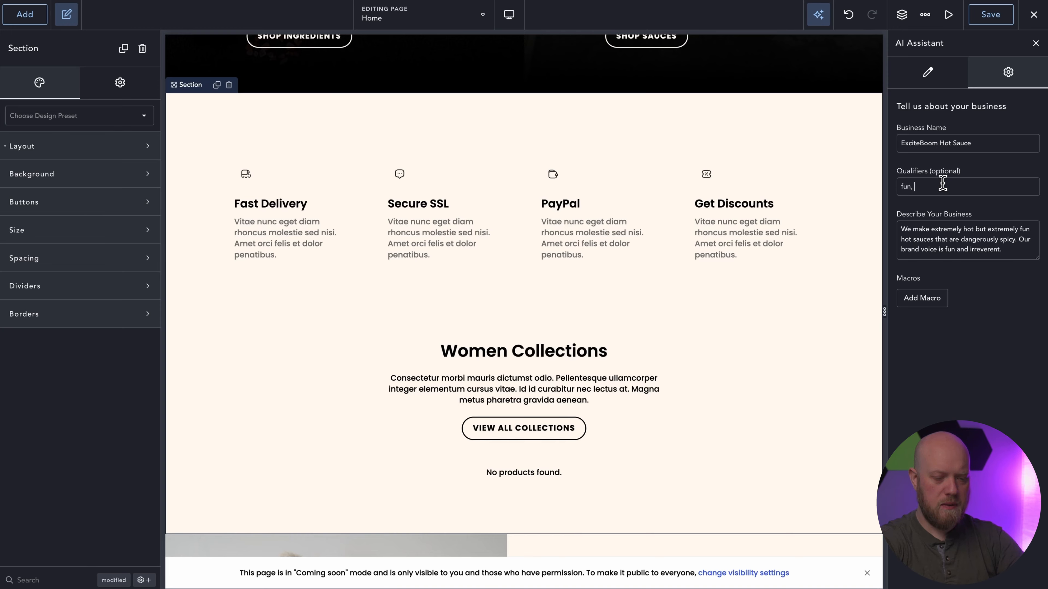
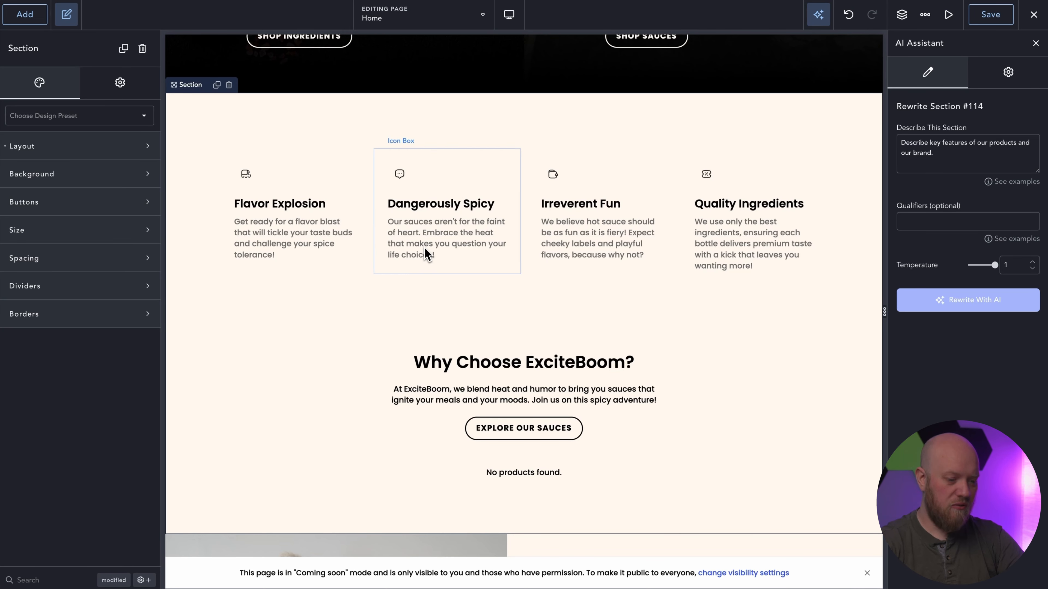
# - Search the icon library for "fire" and replace the Flavor Explosion box's truck icon with a flame icon
pyautogui.click(244, 173)
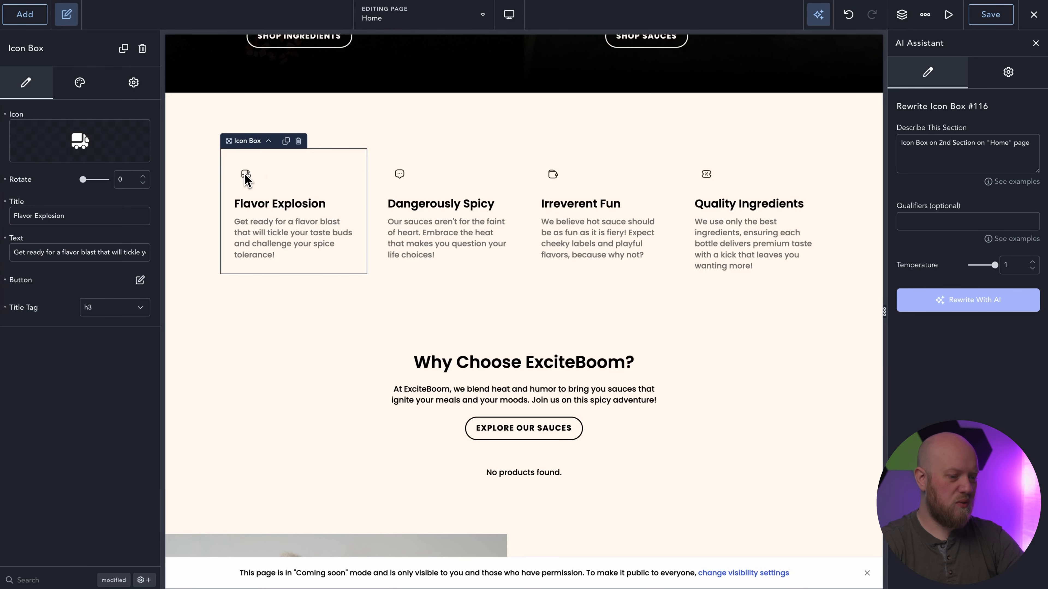
pyautogui.click(79, 141)
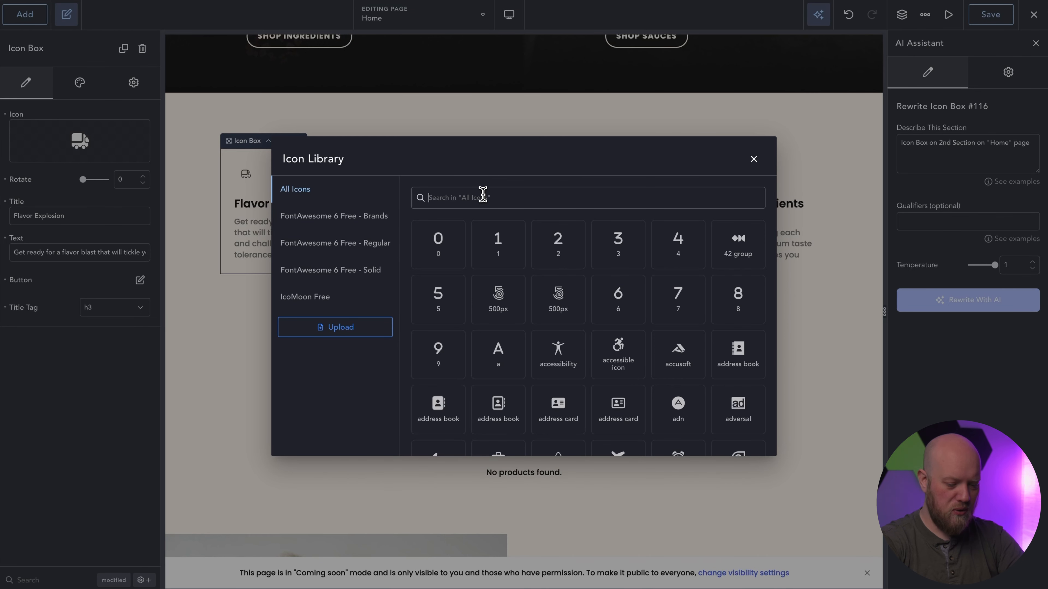
pyautogui.write('dynamic')
pyautogui.press('BackSpace')
pyautogui.press('BackSpace')
pyautogui.press('BackSpace')
pyautogui.press('BackSpace')
pyautogui.press('BackSpace')
pyautogui.press('BackSpace')
pyautogui.press('BackSpace')
pyautogui.write('fire')
pyautogui.click(495, 236)
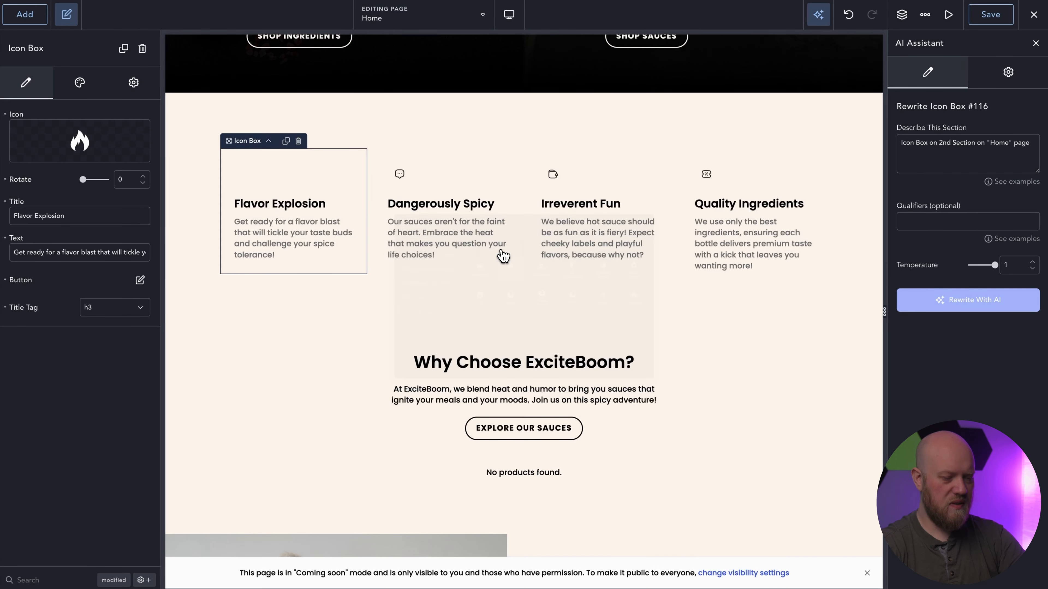
# - Set the Flavor Explosion box's icon color to the red Action palette color #EF4444
pyautogui.click(79, 82)
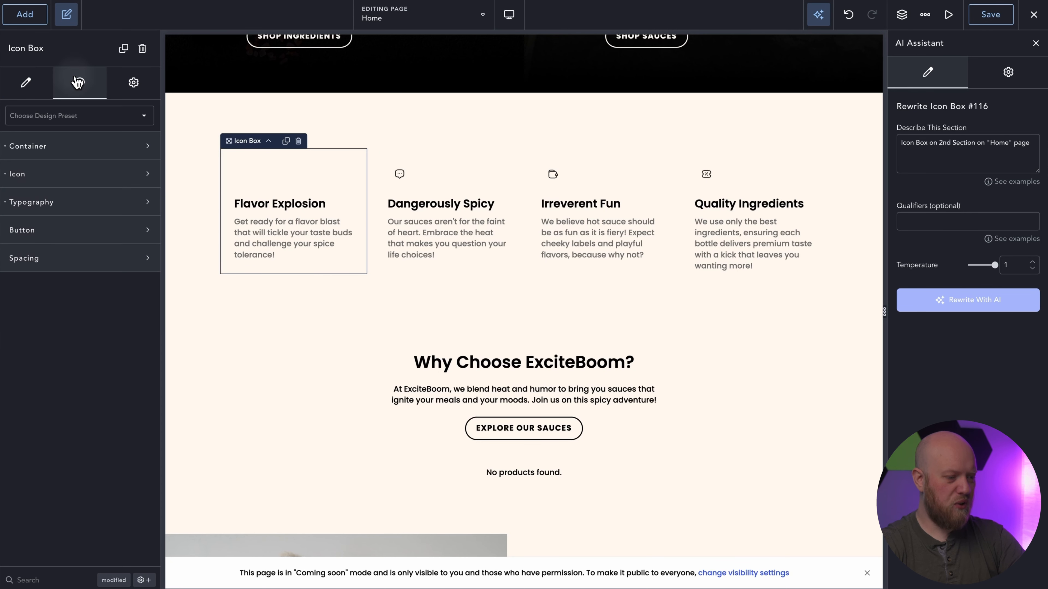
pyautogui.click(82, 175)
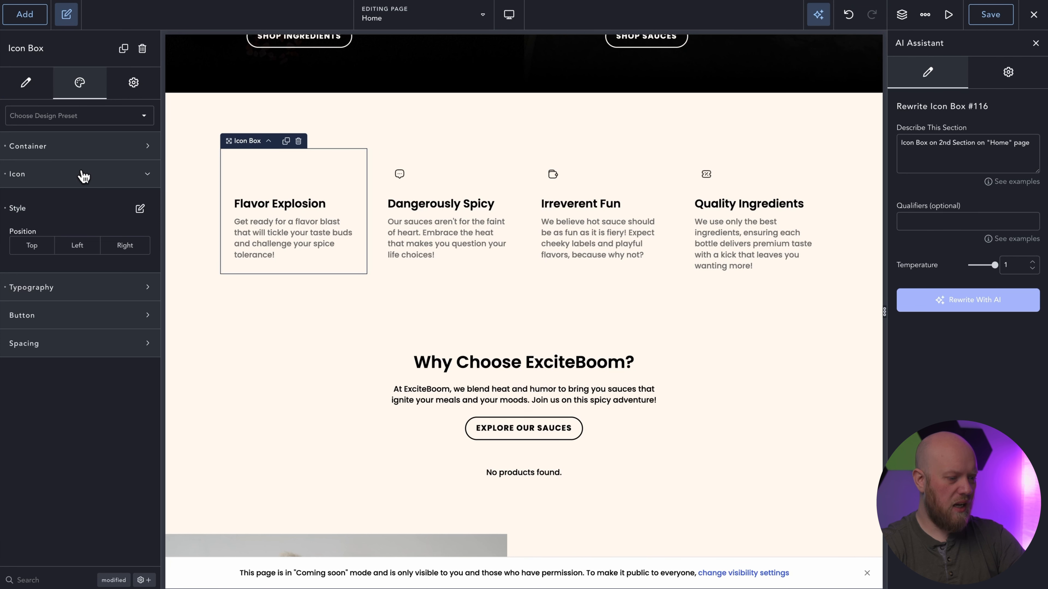
pyautogui.click(140, 208)
pyautogui.click(144, 260)
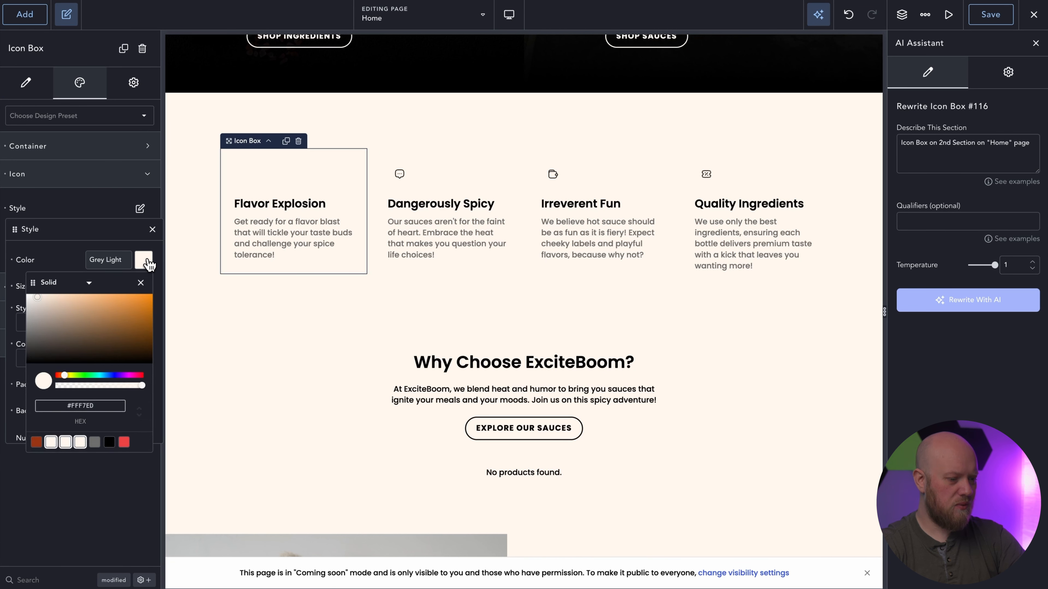
pyautogui.click(124, 443)
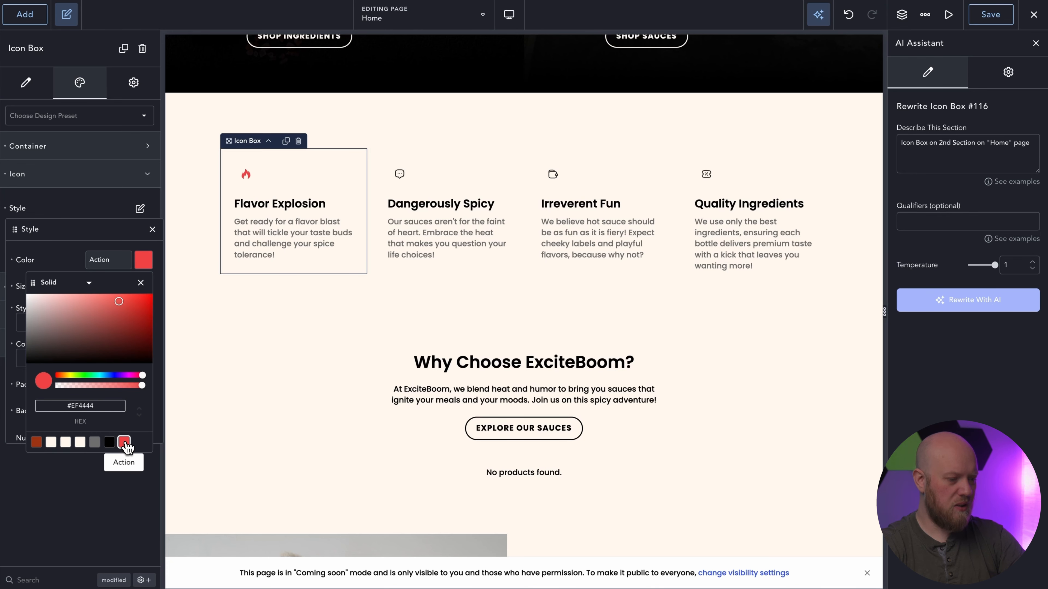
# - Search the icon library for "warn" and replace the Dangerously Spicy box's icon with the warning icon
pyautogui.click(435, 200)
pyautogui.click(80, 140)
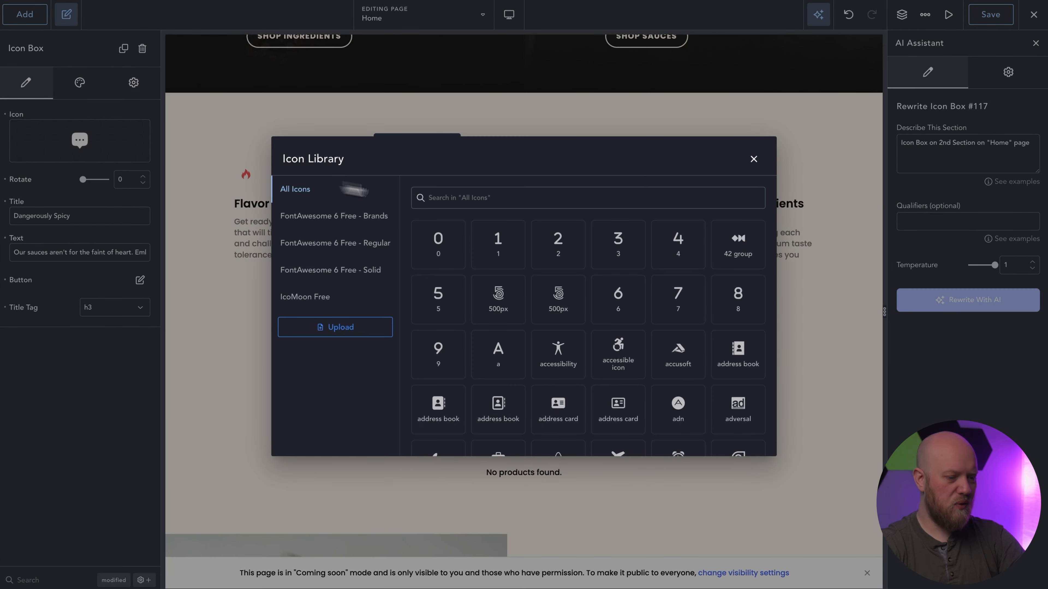
pyautogui.write('warn')
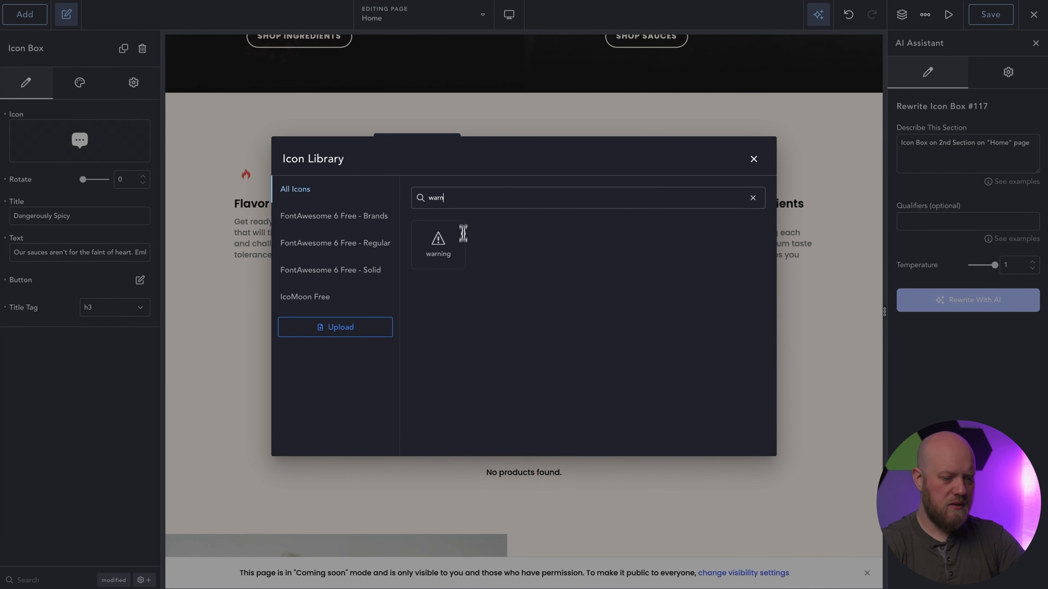
pyautogui.click(459, 248)
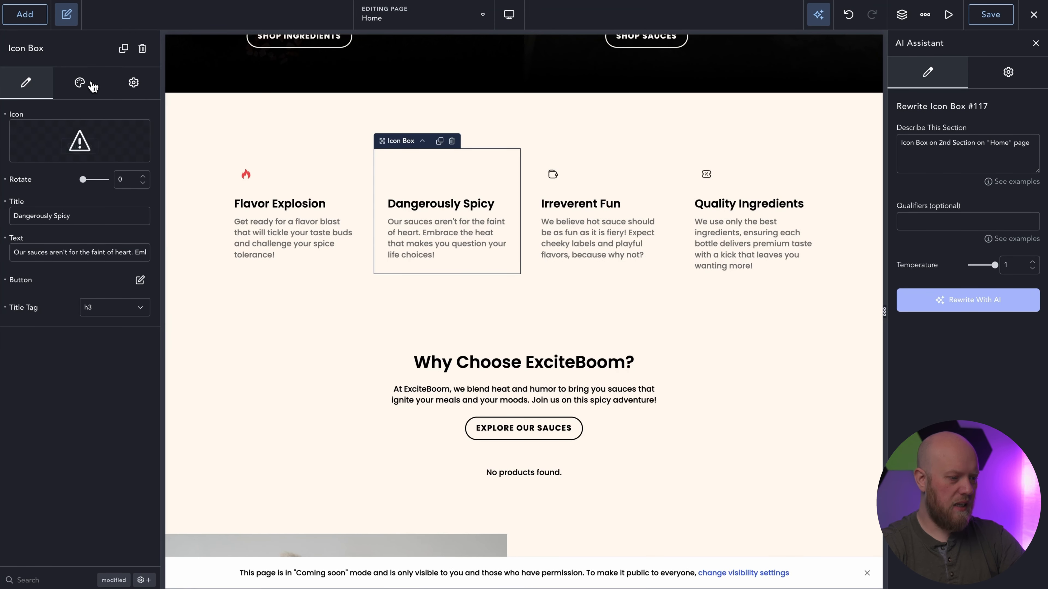
# - Set the Dangerously Spicy box's icon color to the red Action palette color
pyautogui.click(80, 82)
pyautogui.click(93, 175)
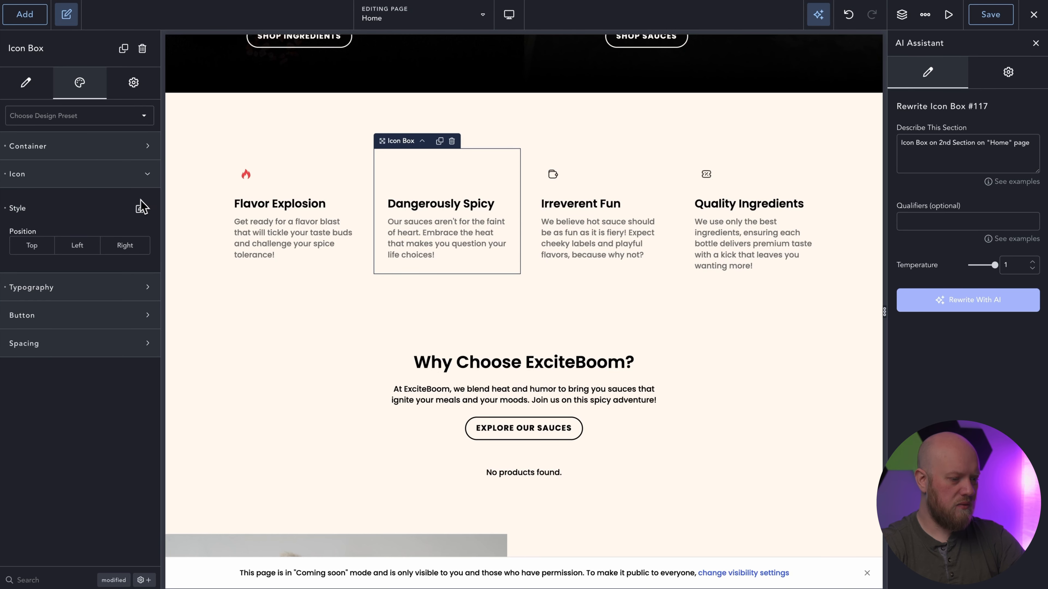
pyautogui.click(140, 208)
pyautogui.click(143, 259)
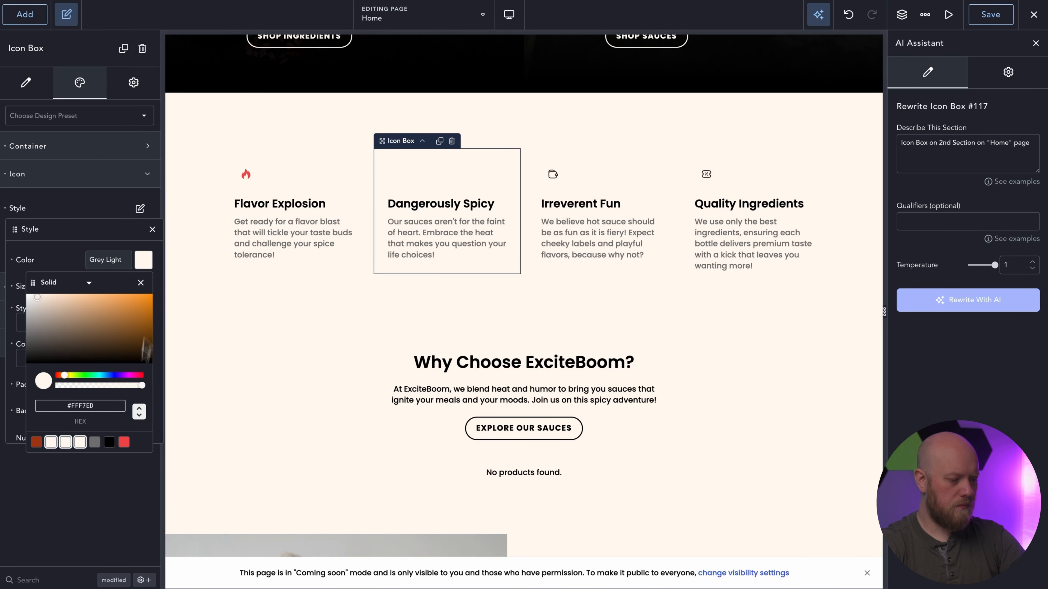
pyautogui.click(124, 442)
# - Search the icon library for "laugh" and replace the Irreverent Fun box's wallet icon with the filled face laugh beam icon
pyautogui.click(565, 179)
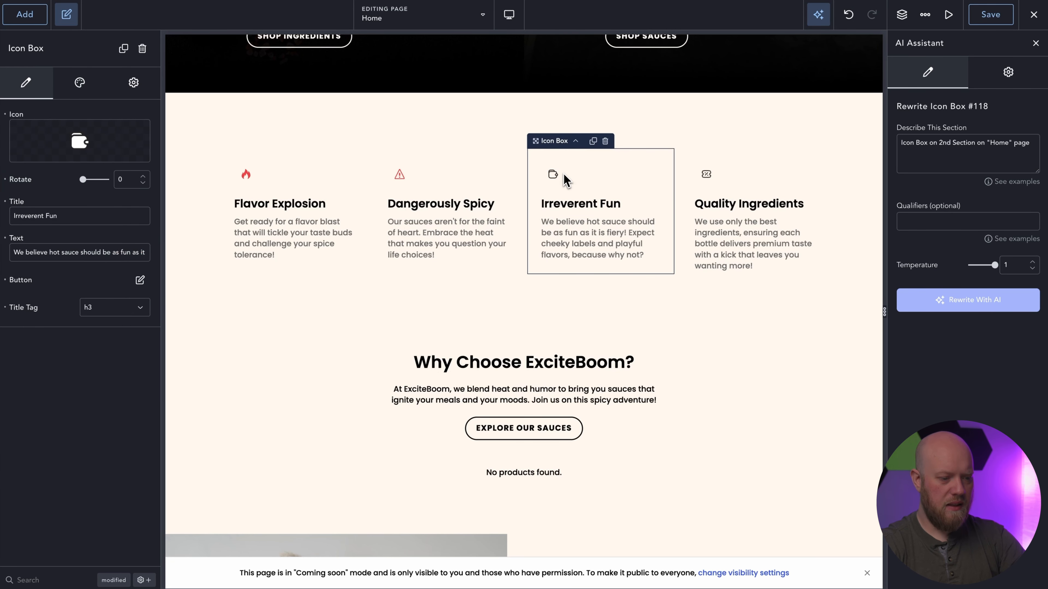
pyautogui.click(79, 83)
pyautogui.click(32, 87)
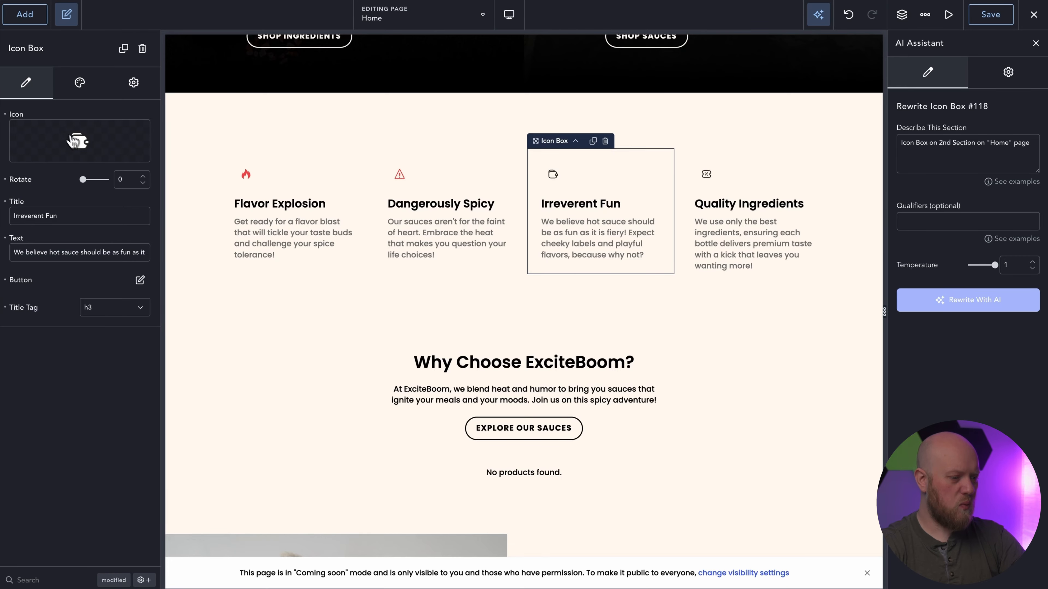
pyautogui.click(80, 141)
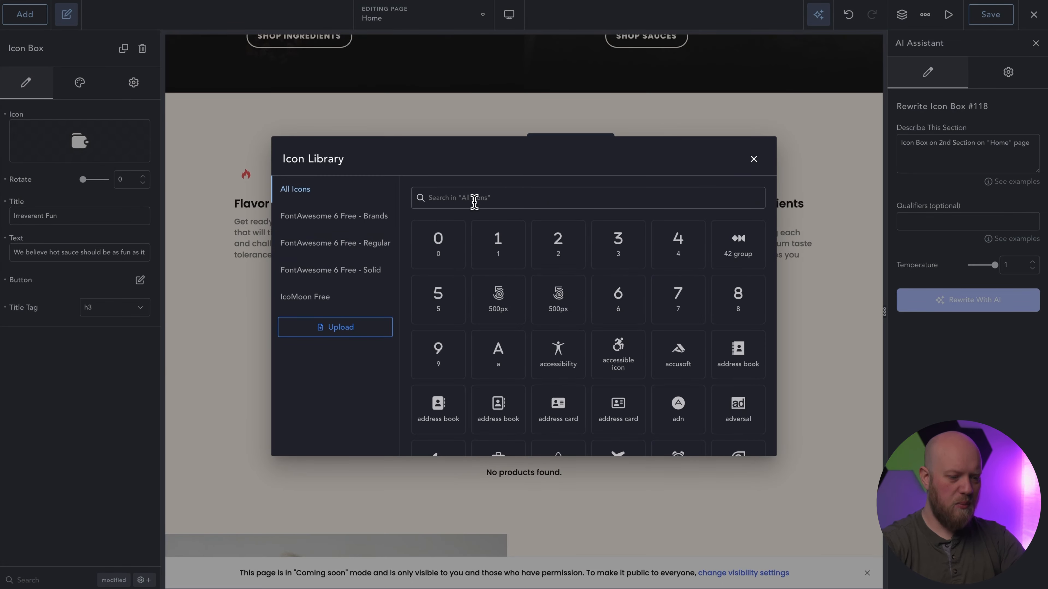
pyautogui.write('laiugh')
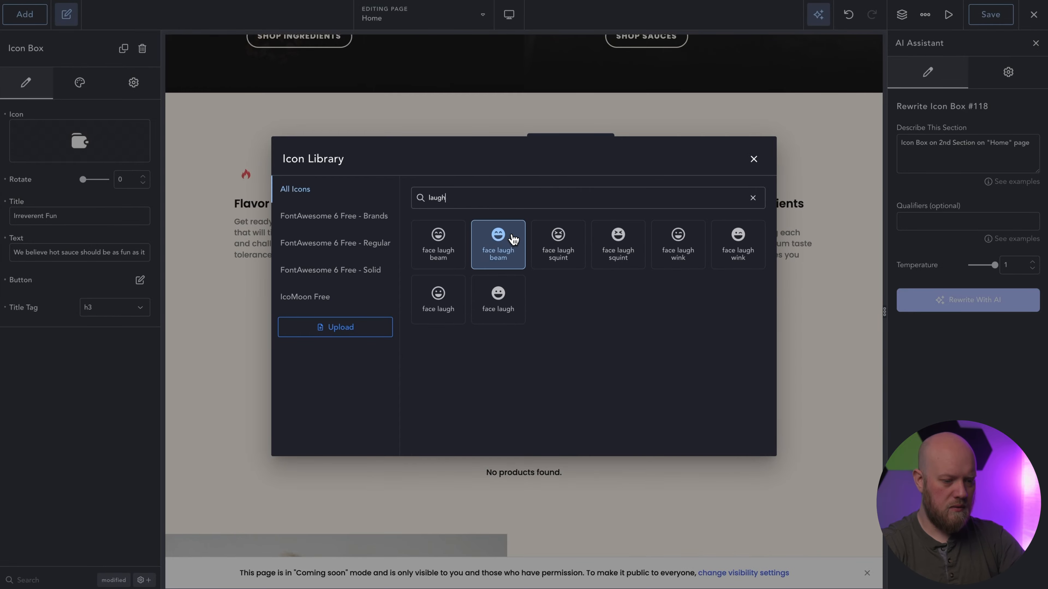
pyautogui.click(512, 237)
# - Set the Irreverent Fun box's icon color to the red Action palette color #EF4444
pyautogui.click(80, 82)
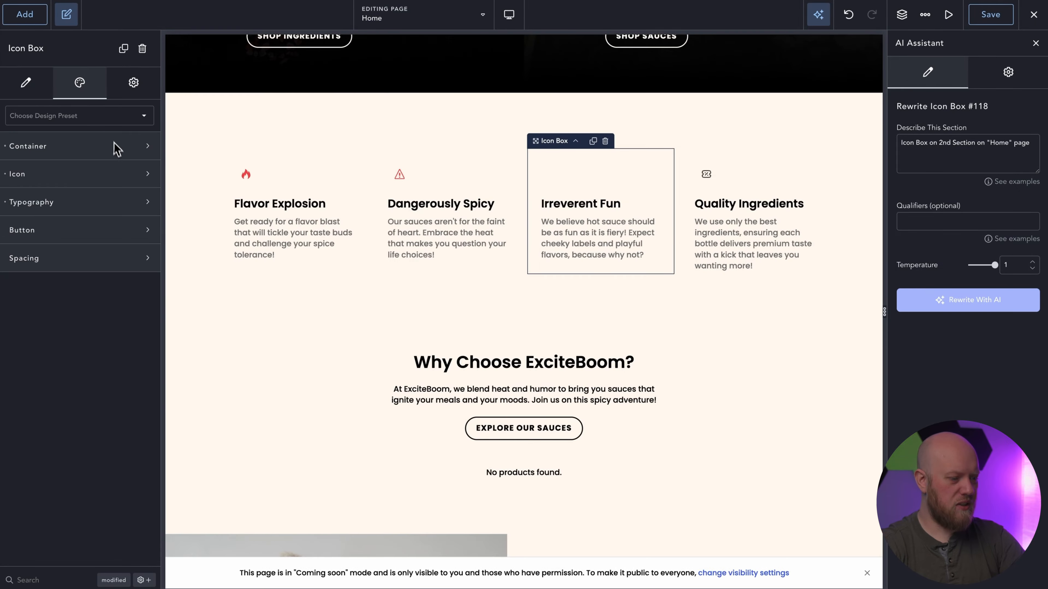
pyautogui.click(113, 186)
pyautogui.click(140, 208)
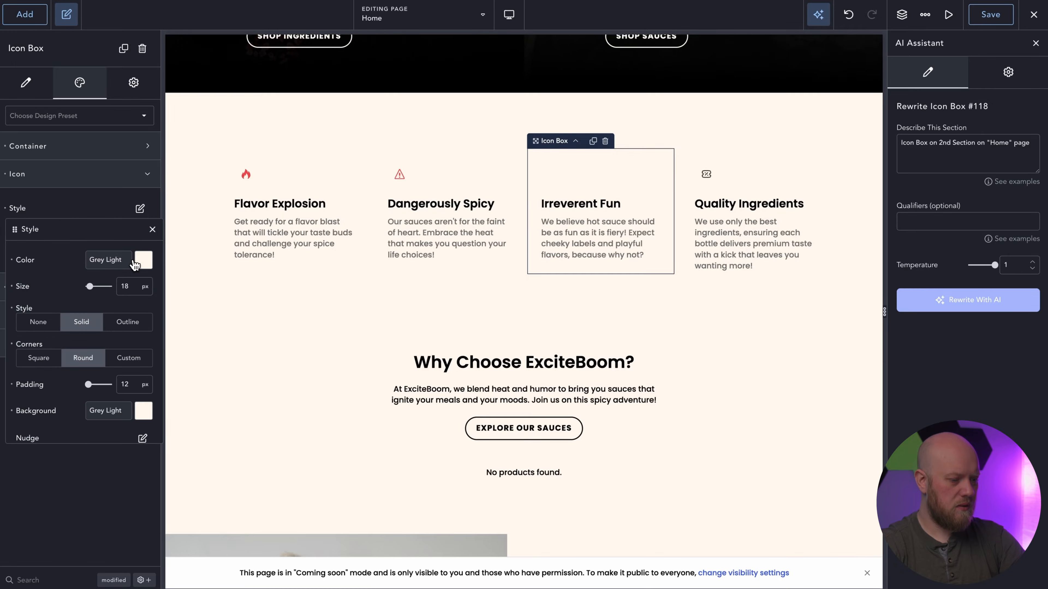
pyautogui.click(143, 259)
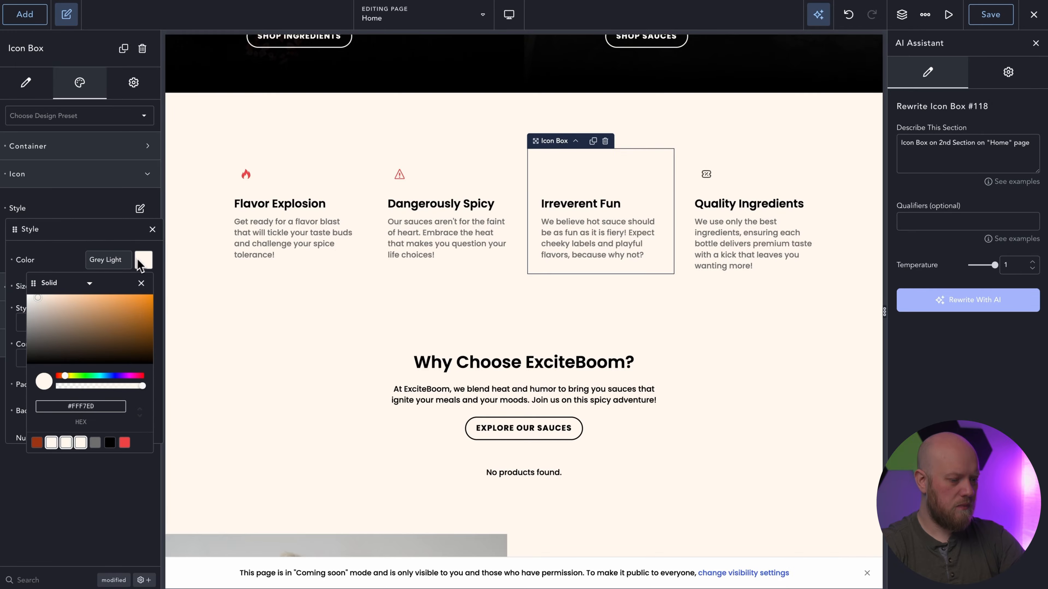
pyautogui.click(125, 443)
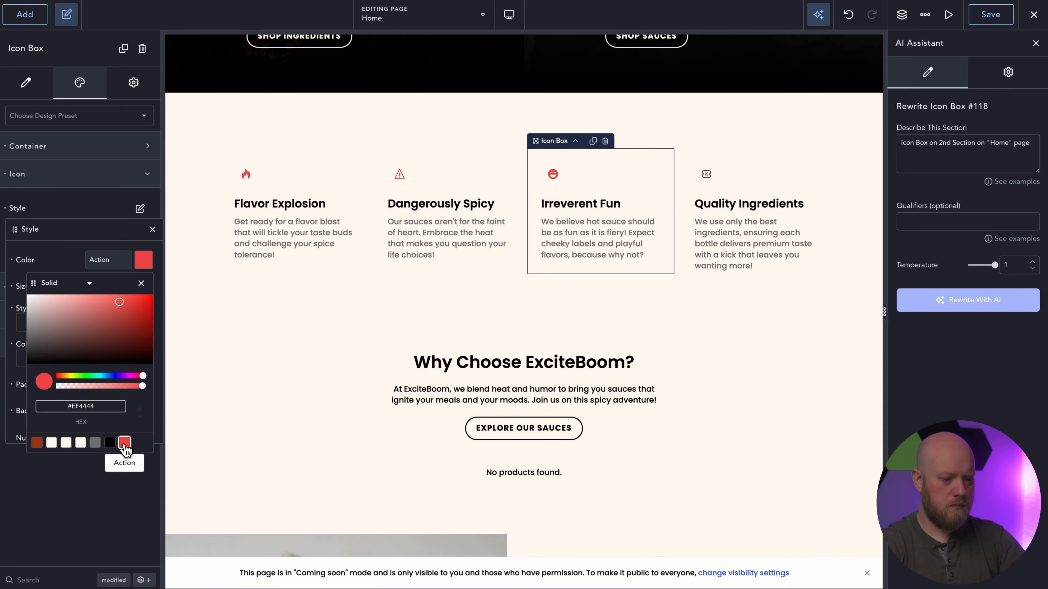
# - Search the icon library for "spoon" and replace the Quality Ingredients box's icon with the spoon knife icon
pyautogui.click(749, 181)
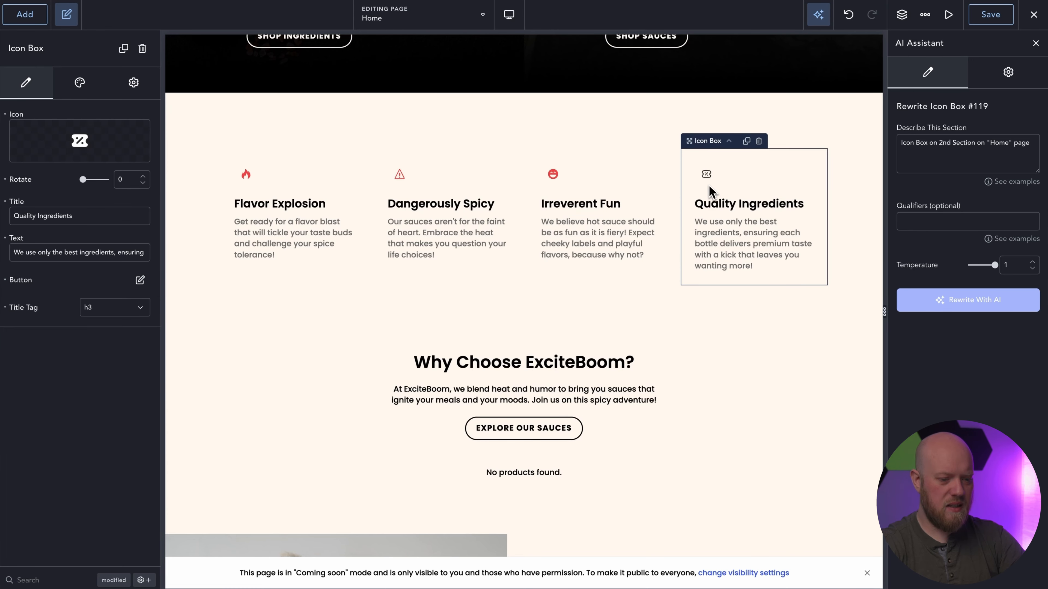
pyautogui.click(80, 140)
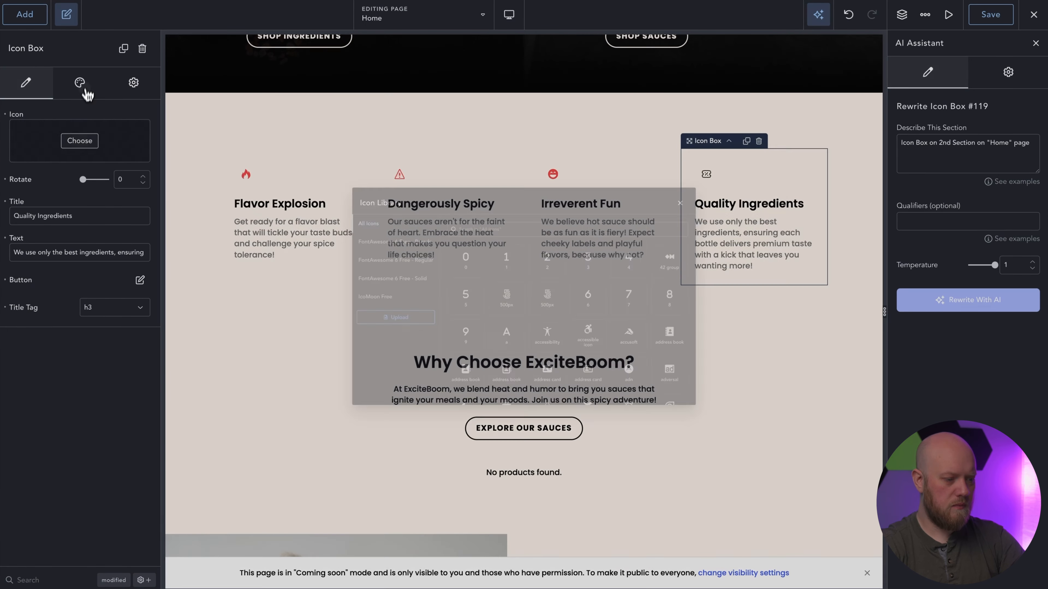
pyautogui.scroll(-5, 593, 296)
pyautogui.scroll(-4, 592, 296)
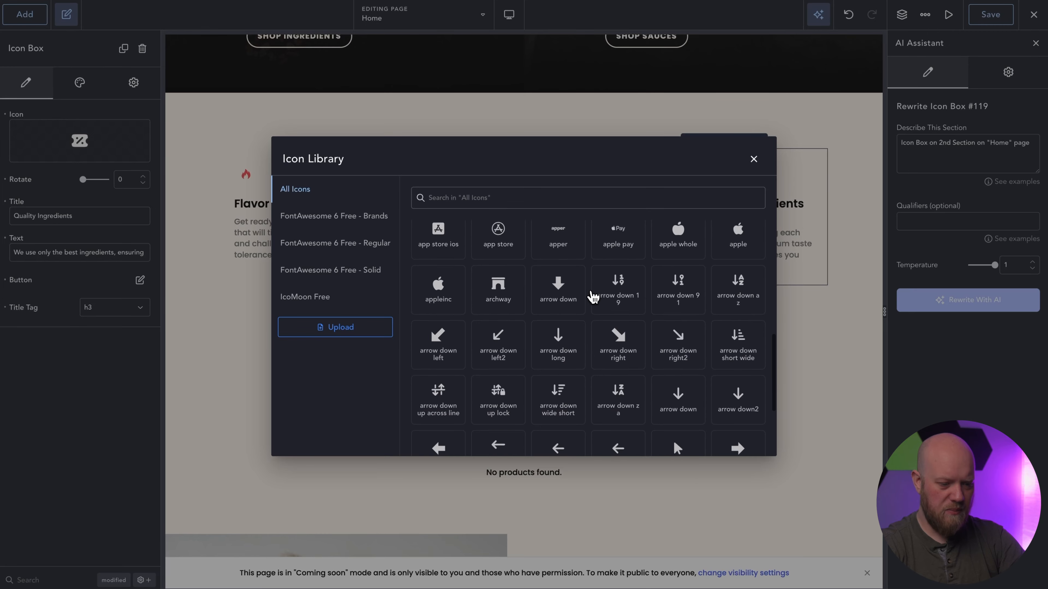
pyautogui.click(509, 196)
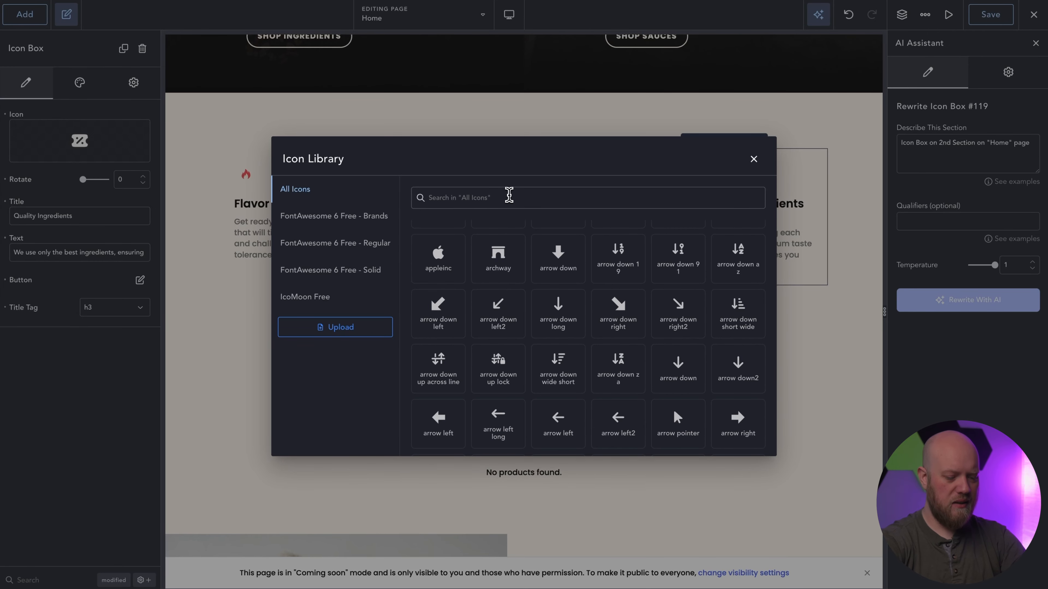
pyautogui.write('food')
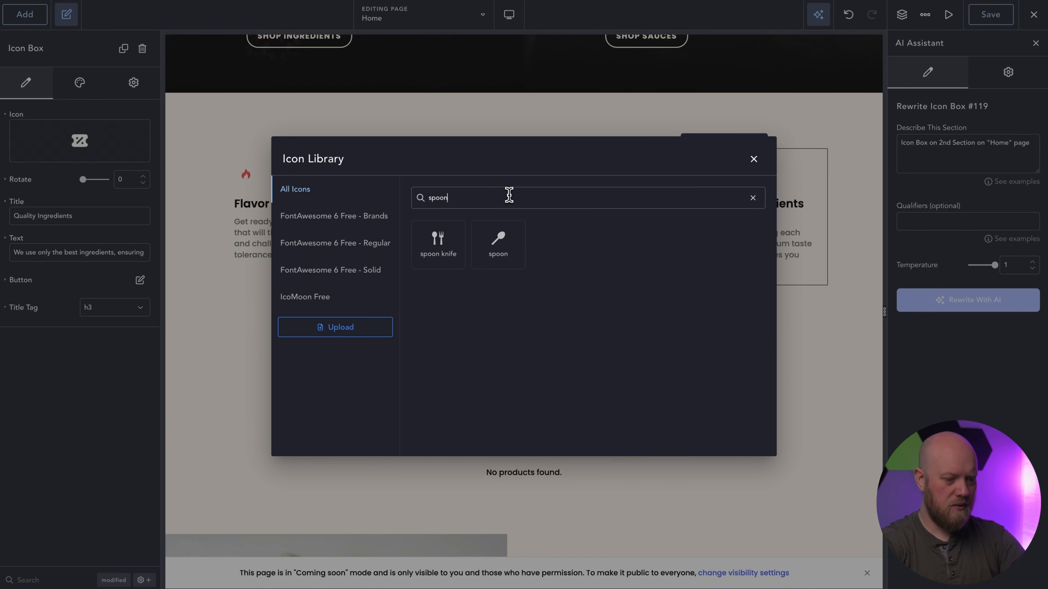
pyautogui.click(439, 248)
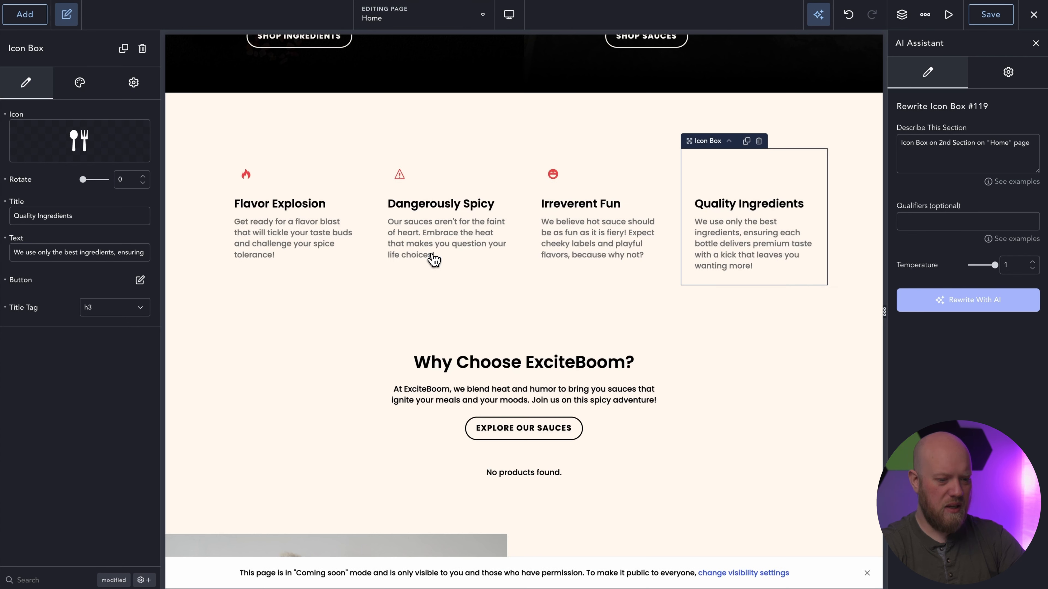
# - Set the Quality Ingredients box's icon color to the red Action palette color #EF4444
pyautogui.click(80, 84)
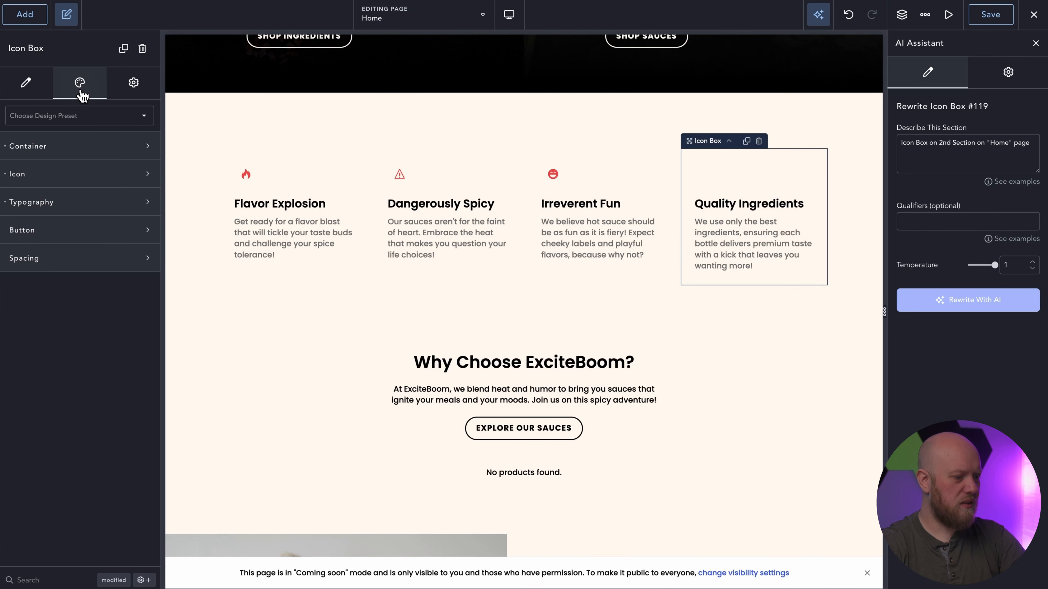
pyautogui.click(97, 174)
pyautogui.click(140, 208)
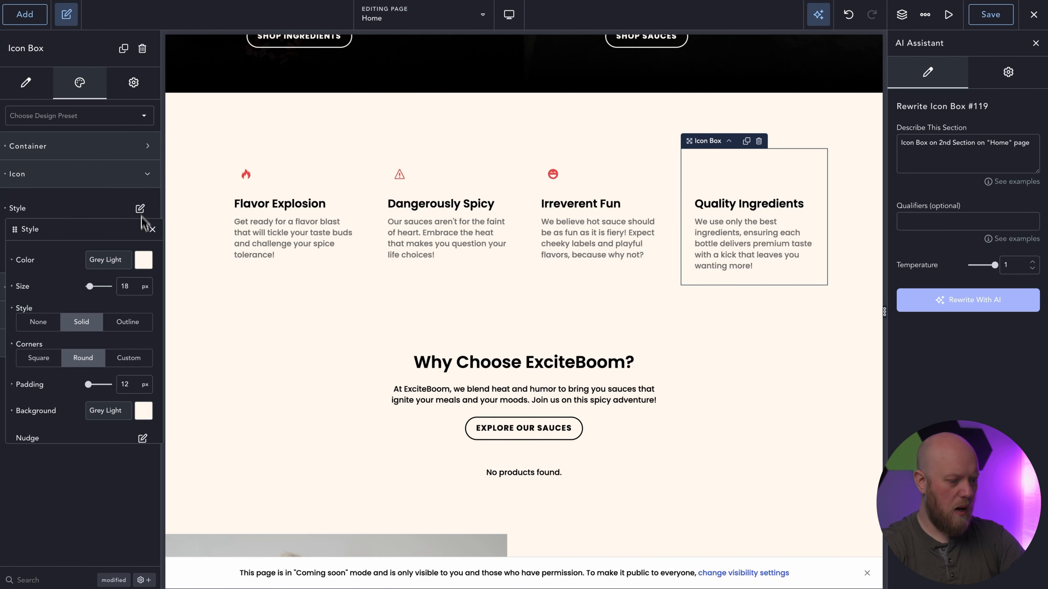
pyautogui.click(144, 260)
pyautogui.click(124, 441)
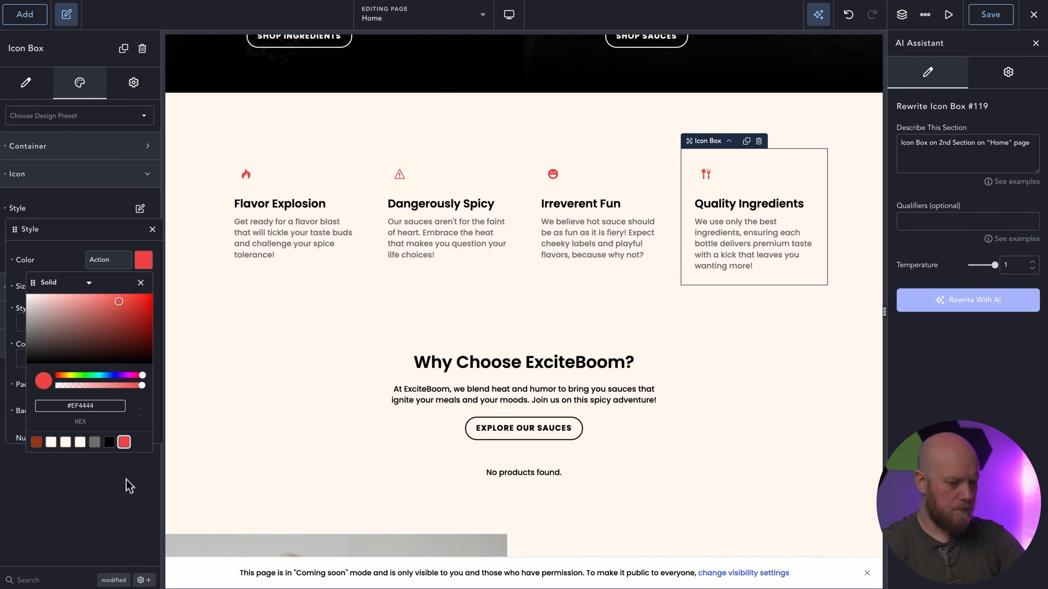
pyautogui.click(134, 487)
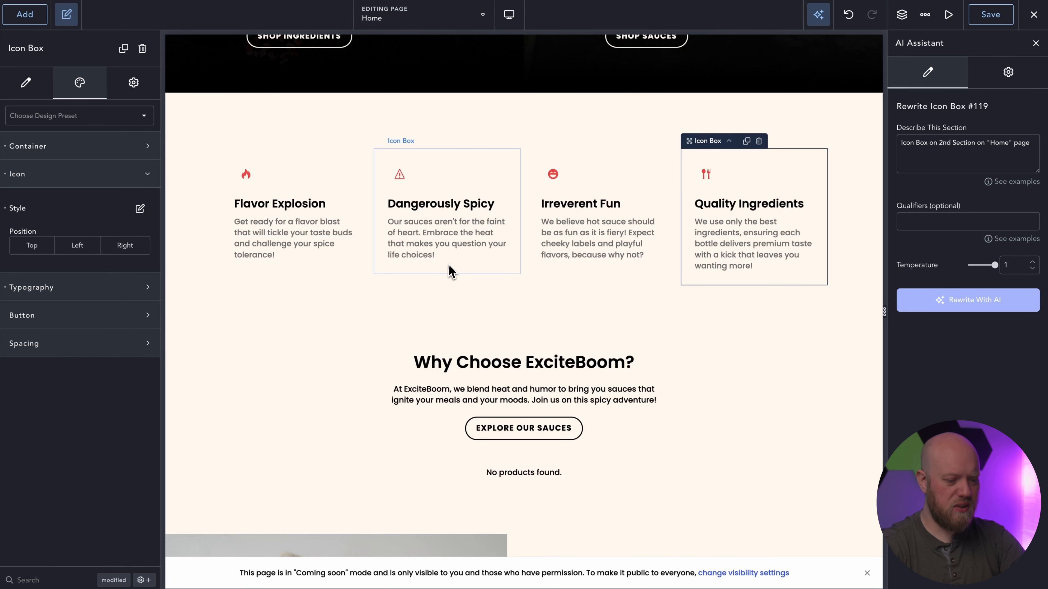
# - Change the "Why Choose ExciteBoom?" heading to "Browse By Category"
pyautogui.scroll(-1, 451, 270)
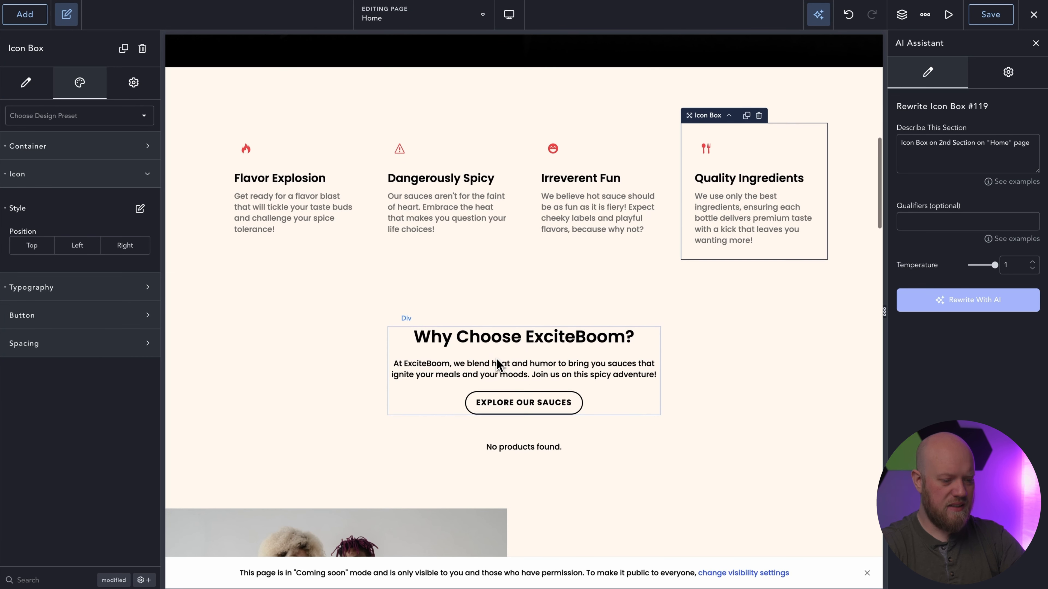
pyautogui.scroll(-2, 497, 355)
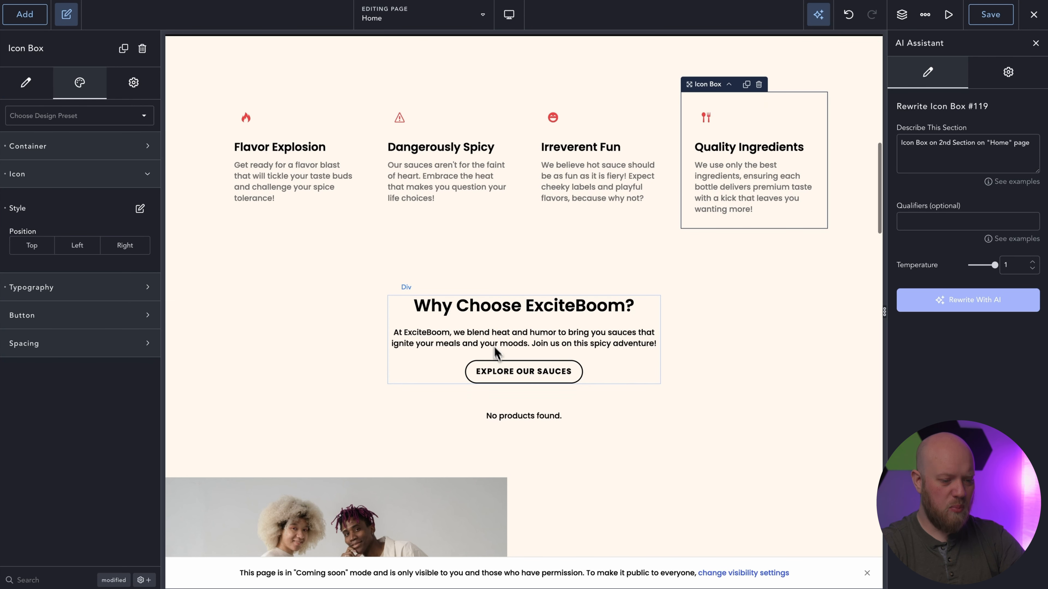
pyautogui.doubleClick(493, 312)
pyautogui.tripleClick(494, 312)
pyautogui.write('Browse')
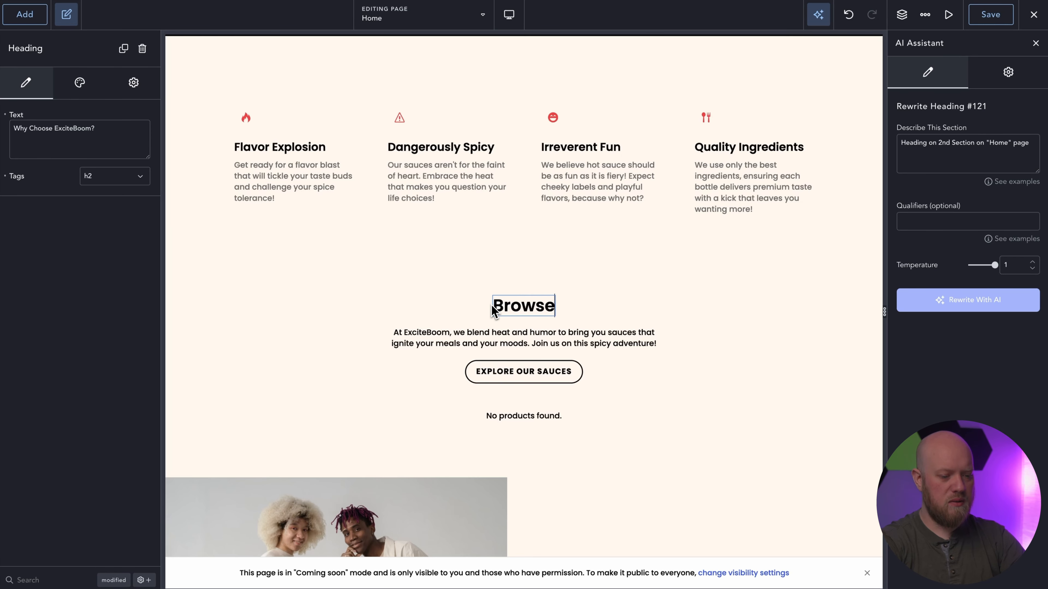
pyautogui.write(' By Category')
pyautogui.press('Tab')
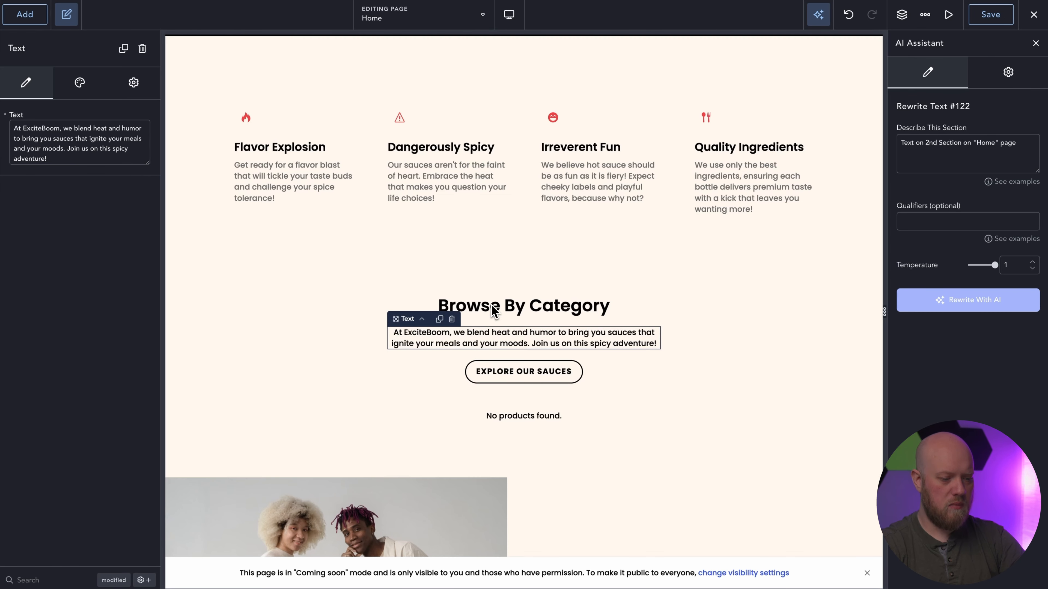
# - Rewrite the text below the heading with the AI prompt "Make this entice people to view our product categories: Merch, Sauces, and Ingredients." and insert it
pyautogui.click(41, 115)
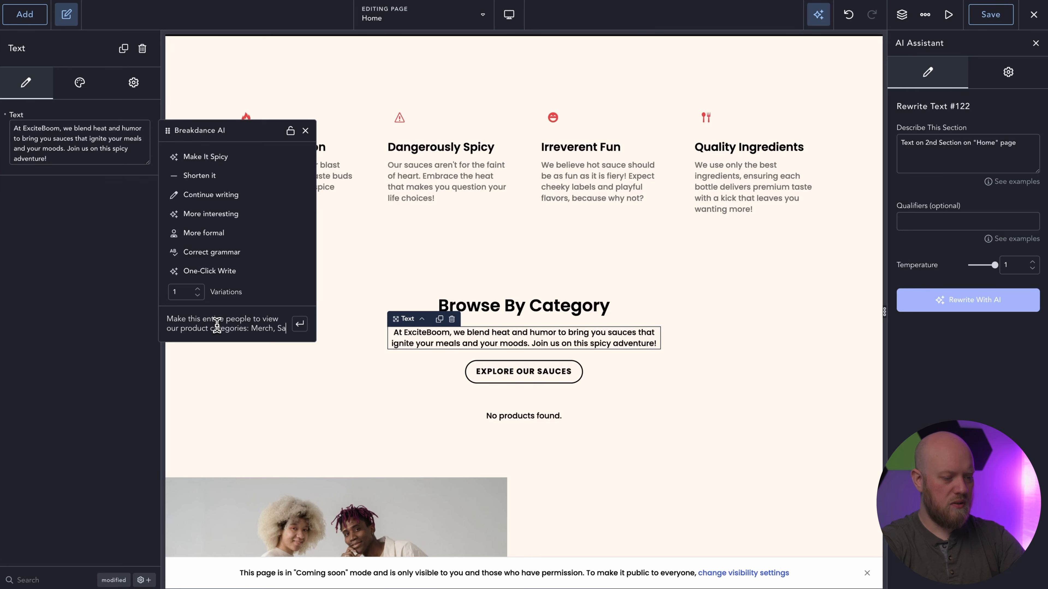
pyautogui.write('uces, and Ingredients')
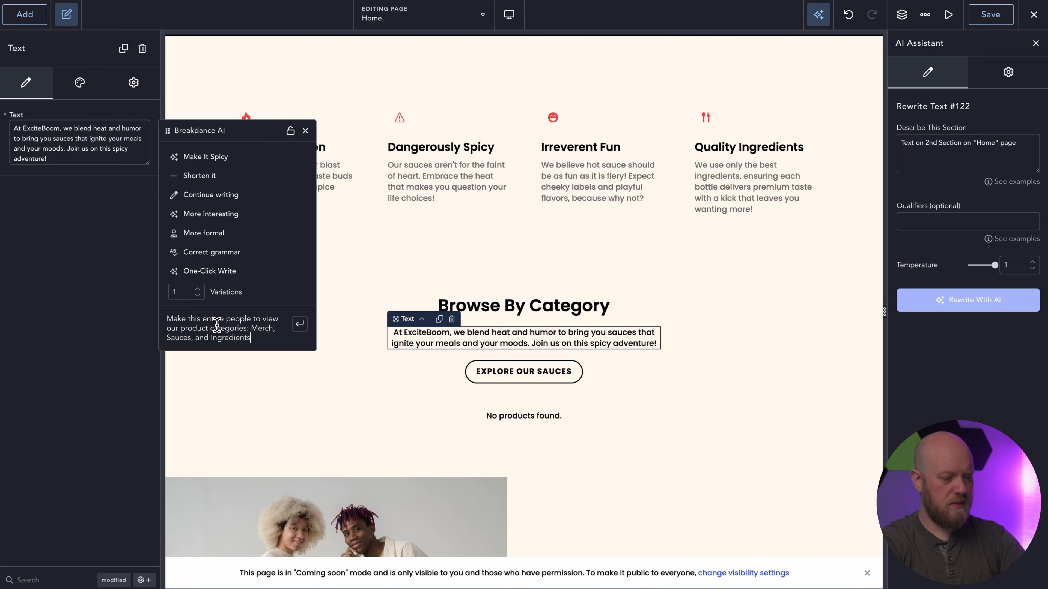
pyautogui.write('.')
pyautogui.click(299, 324)
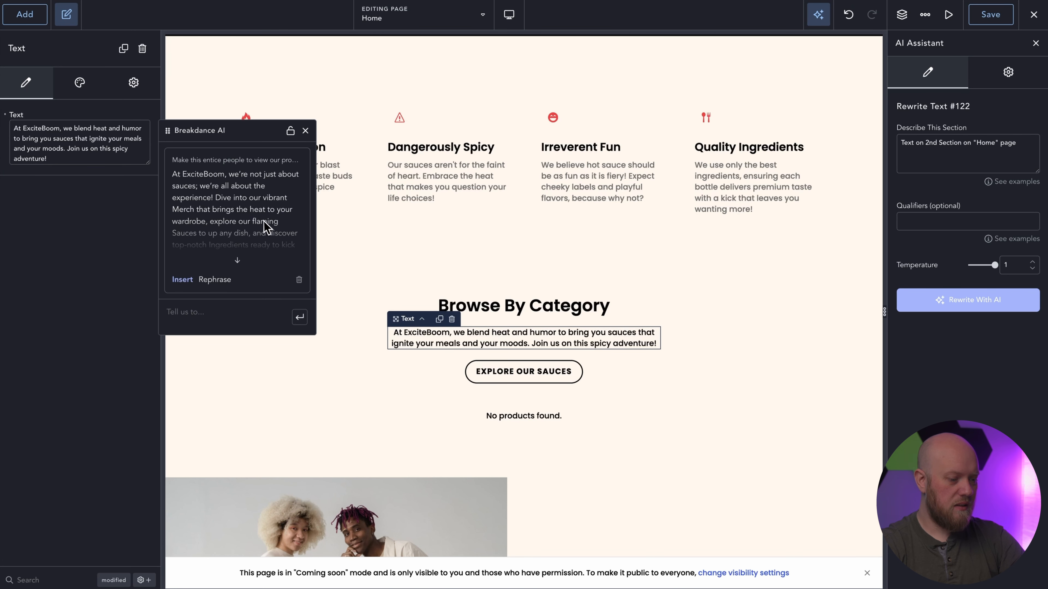
pyautogui.click(184, 281)
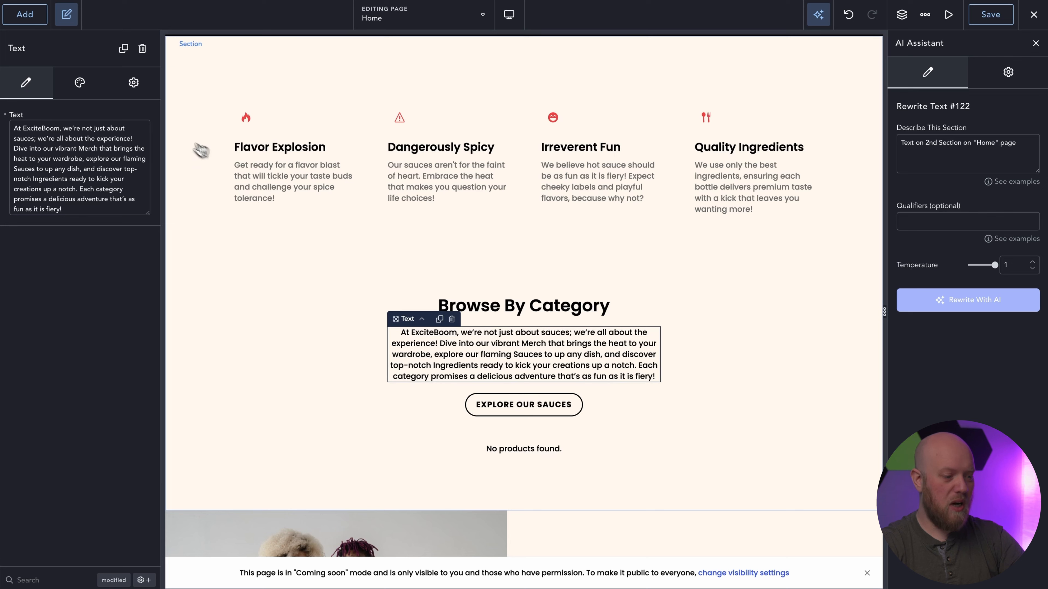
# - Rework the category text with the AI's Make It Spicy option and then Shorten it, inserting each result
pyautogui.click(41, 116)
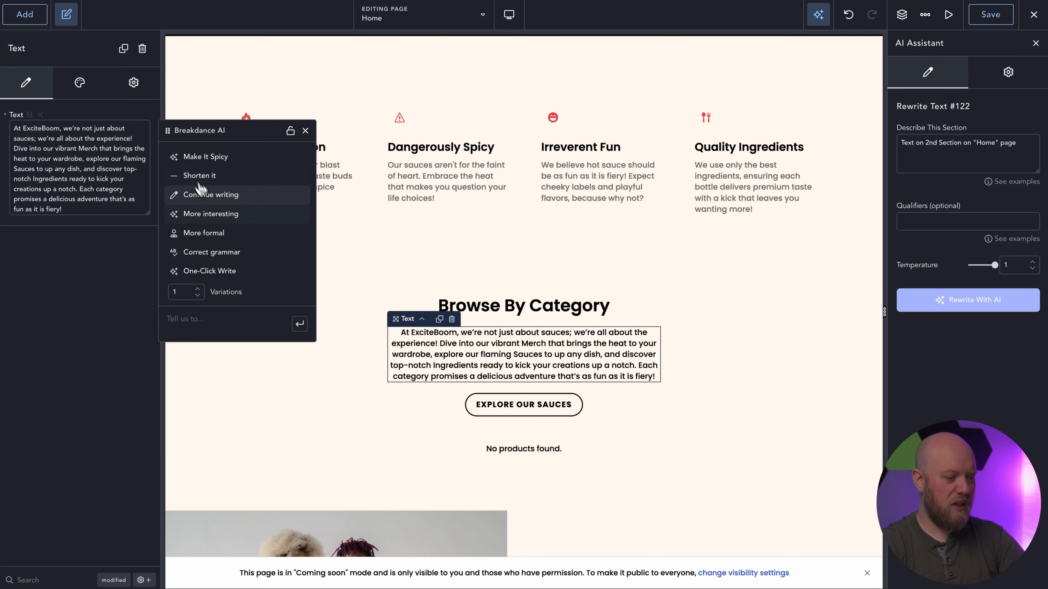
pyautogui.click(214, 158)
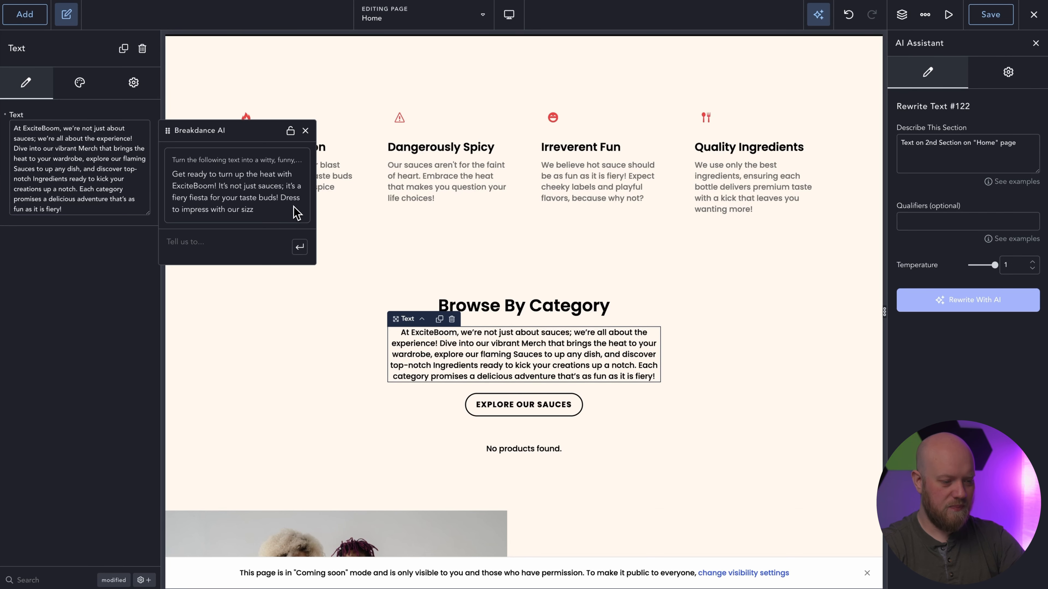
pyautogui.click(182, 279)
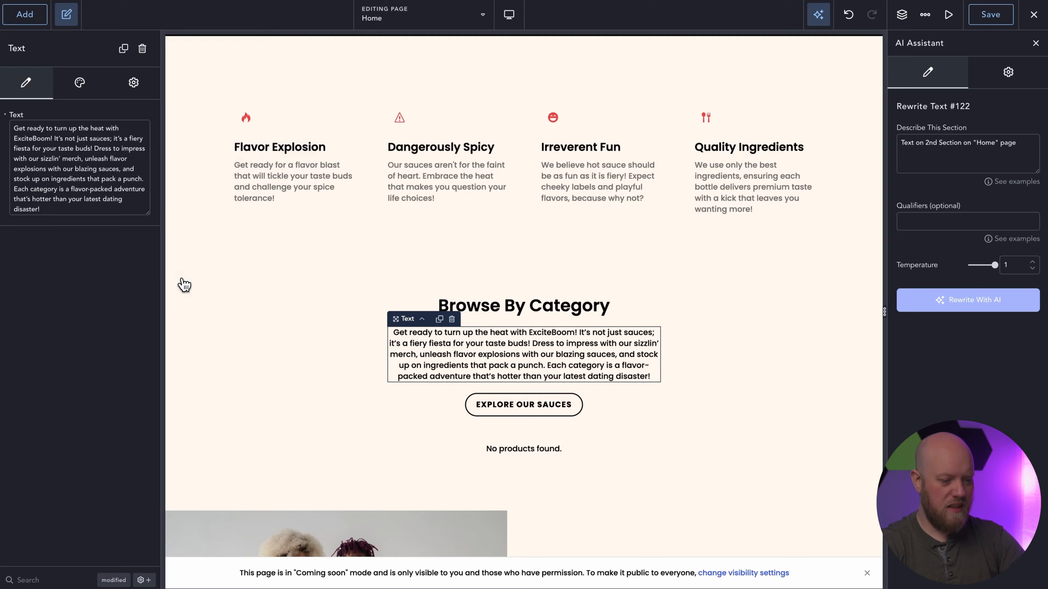
pyautogui.click(43, 114)
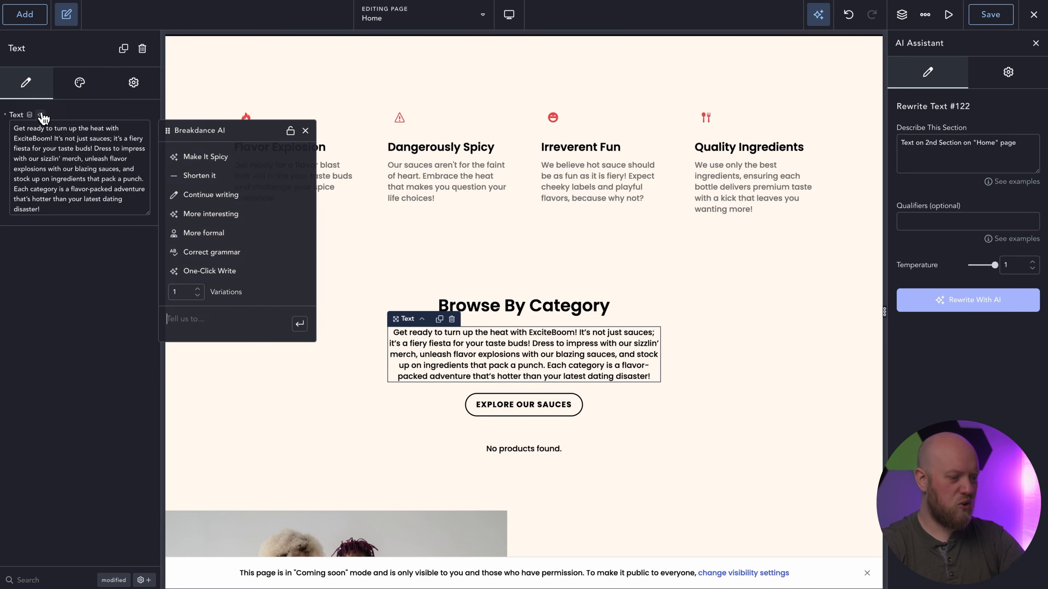
pyautogui.click(206, 177)
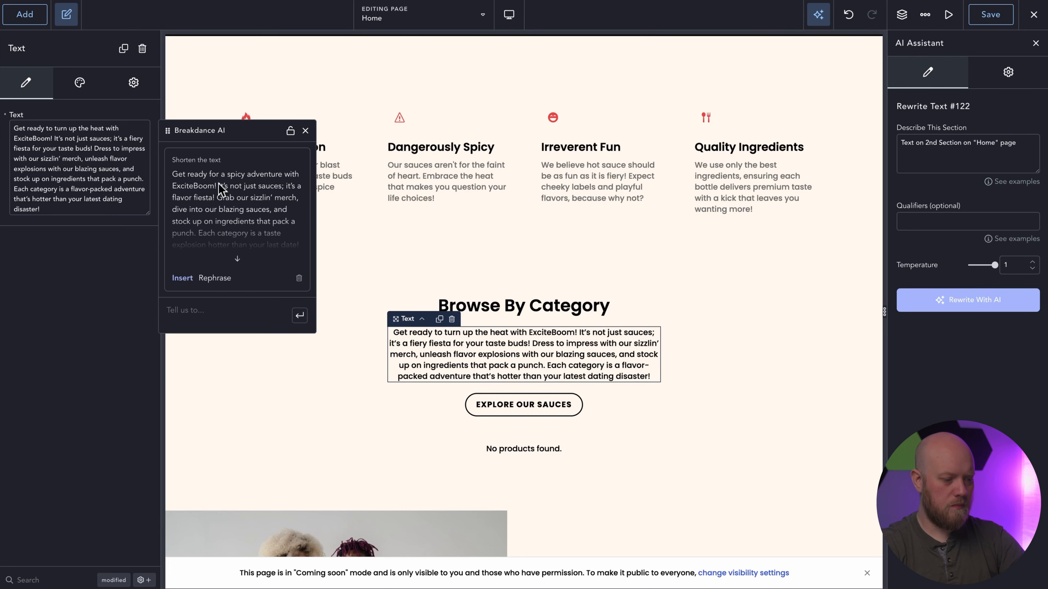
pyautogui.click(182, 278)
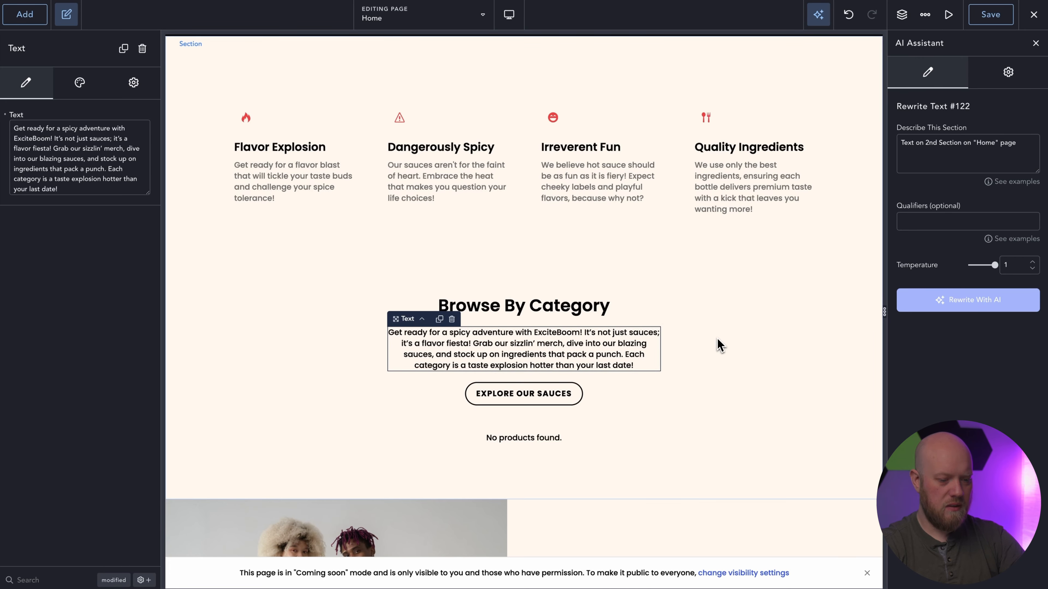
# - Delete the closing sentence "Each category is a taste explosion hotter than your last date!" from the category text
pyautogui.doubleClick(603, 348)
pyautogui.click(624, 353)
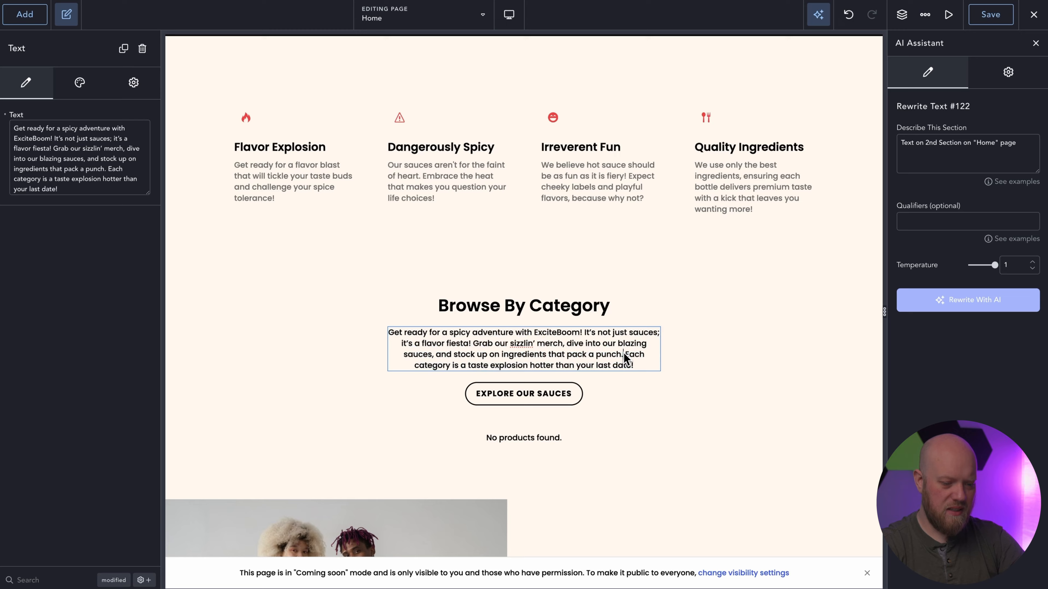
pyautogui.keyDown('shift'); pyautogui.click(636, 363); pyautogui.keyUp('shift')
pyautogui.press('BackSpace')
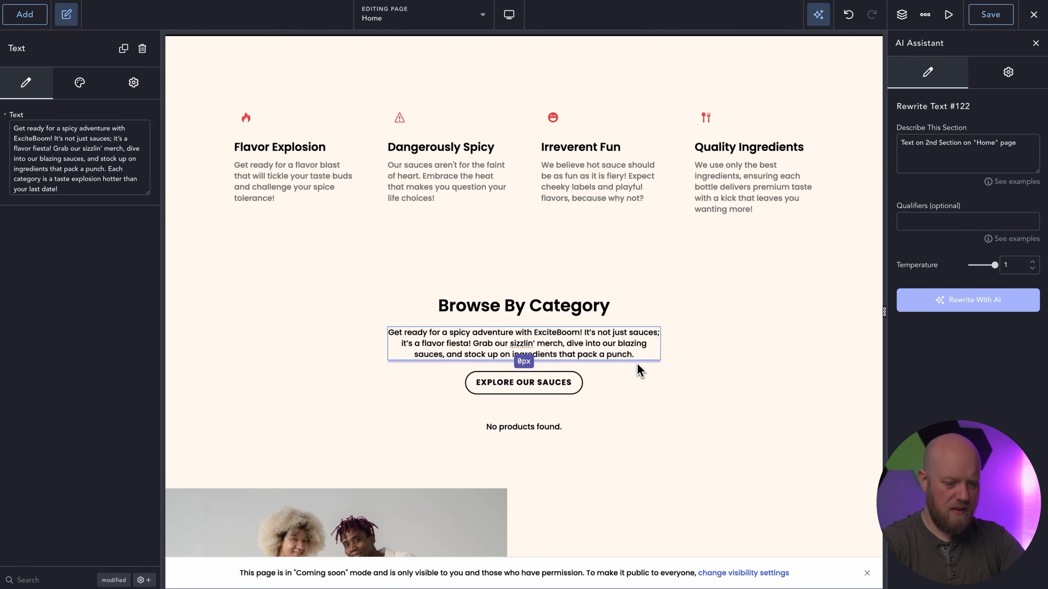
# - Rename the Explore Our Sauces button as "Explore All Products" and set its link to /shop
pyautogui.doubleClick(553, 383)
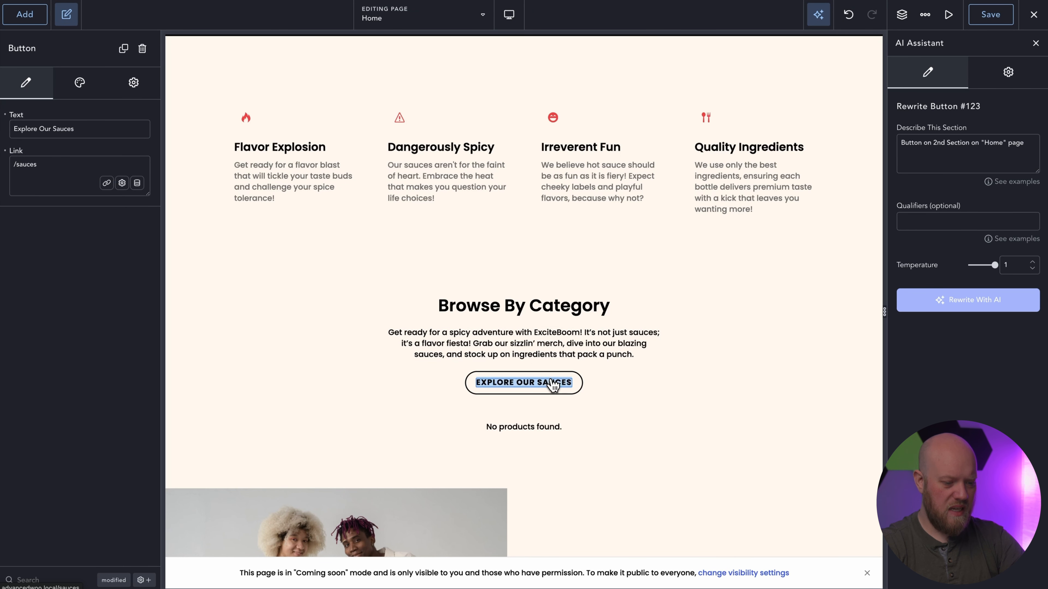
pyautogui.write('Explore All Pro')
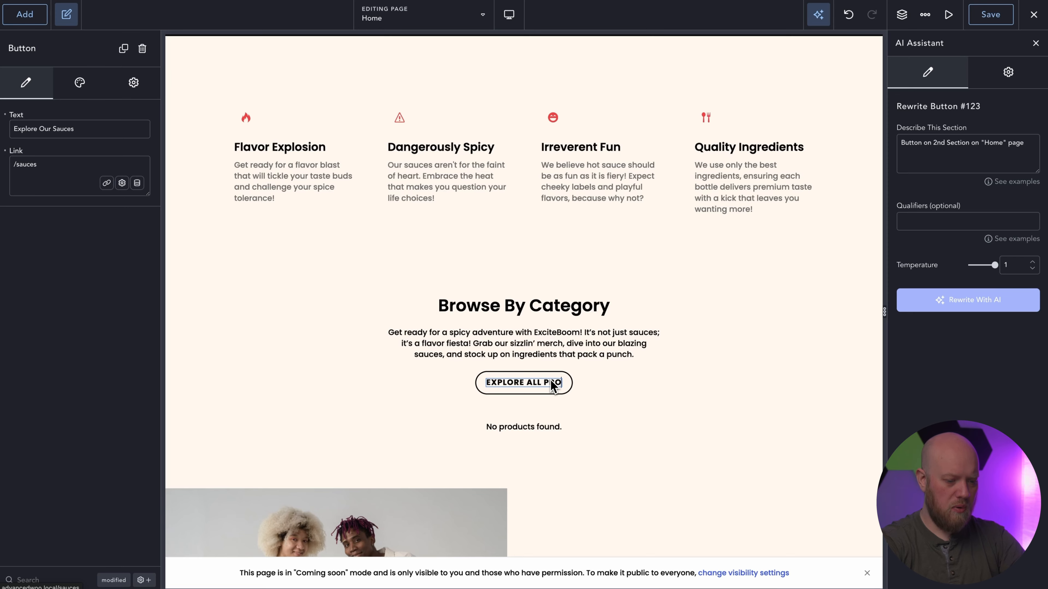
pyautogui.write('ducts')
pyautogui.doubleClick(54, 165)
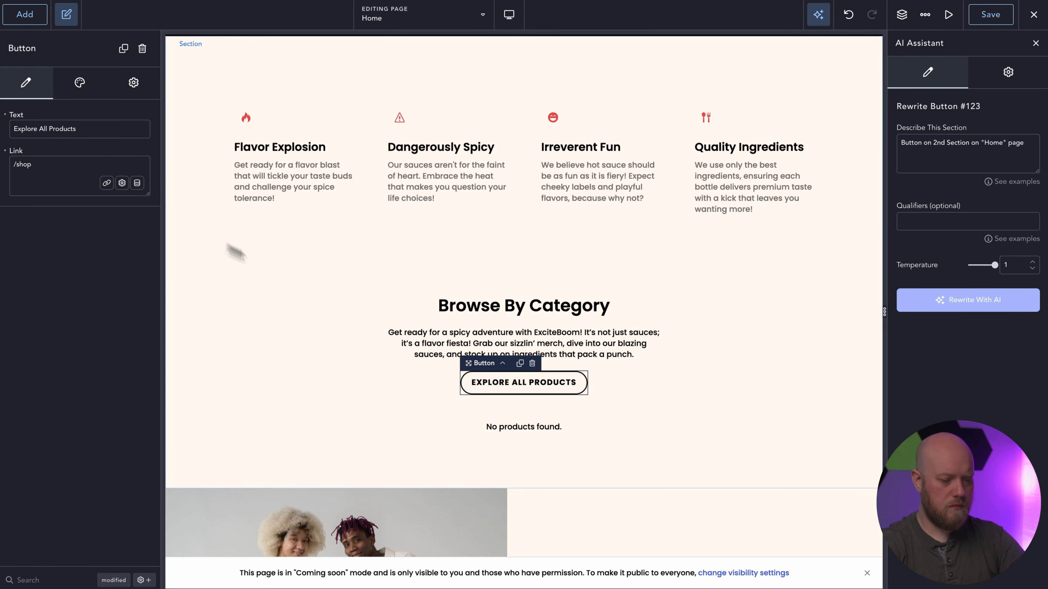
# - Delete the empty Products List element below the Explore All Products button
pyautogui.scroll(-3, 337, 293)
pyautogui.click(552, 334)
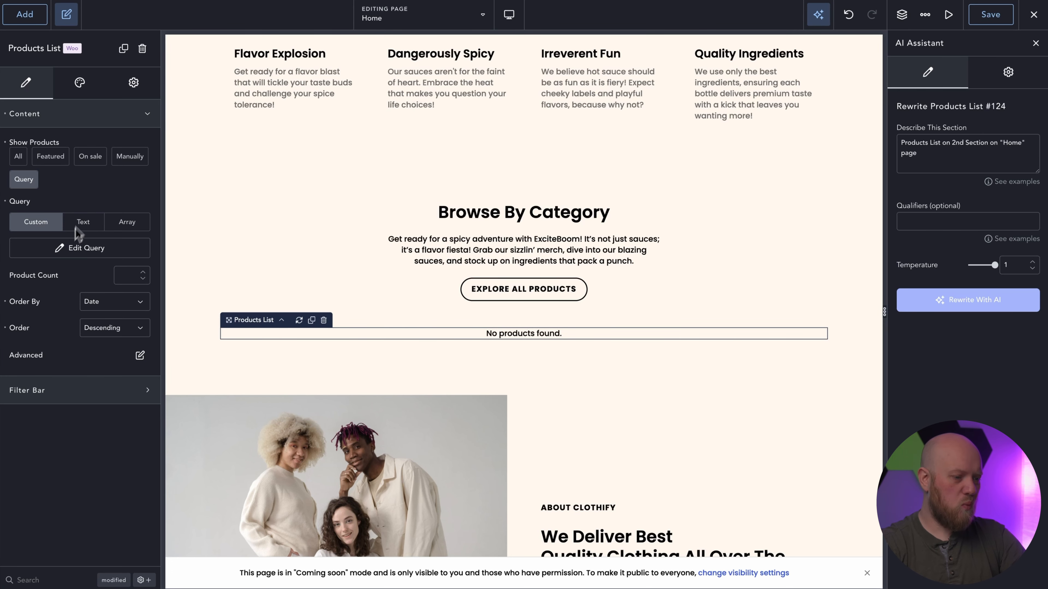
pyautogui.click(142, 49)
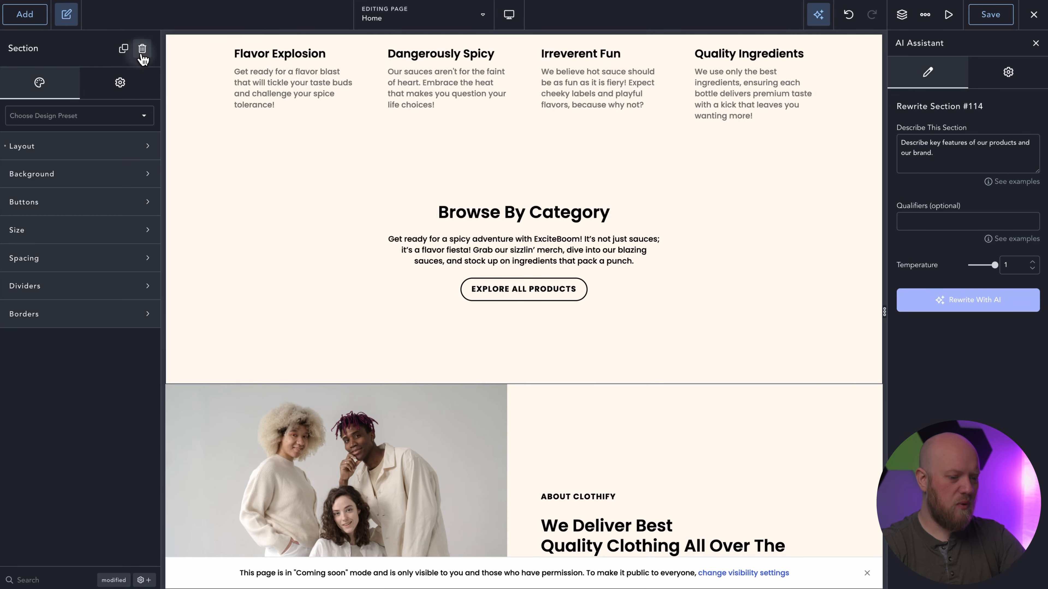
# - Add a Term Loop Builder element below the Explore All Products button, check which global blocks it offers, and save the page
pyautogui.click(27, 18)
pyautogui.write('term')
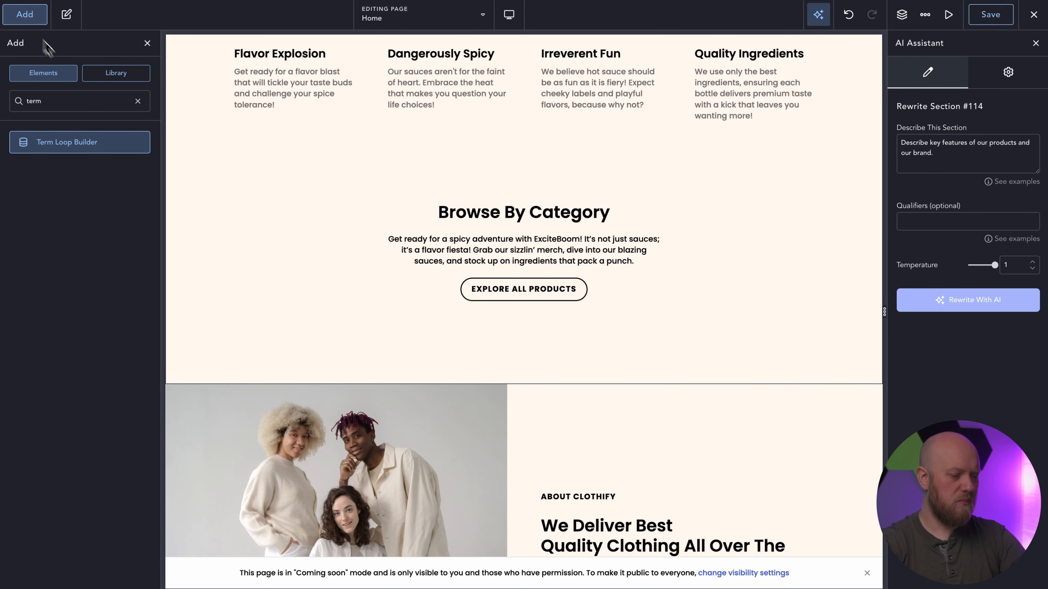
pyautogui.click(82, 142)
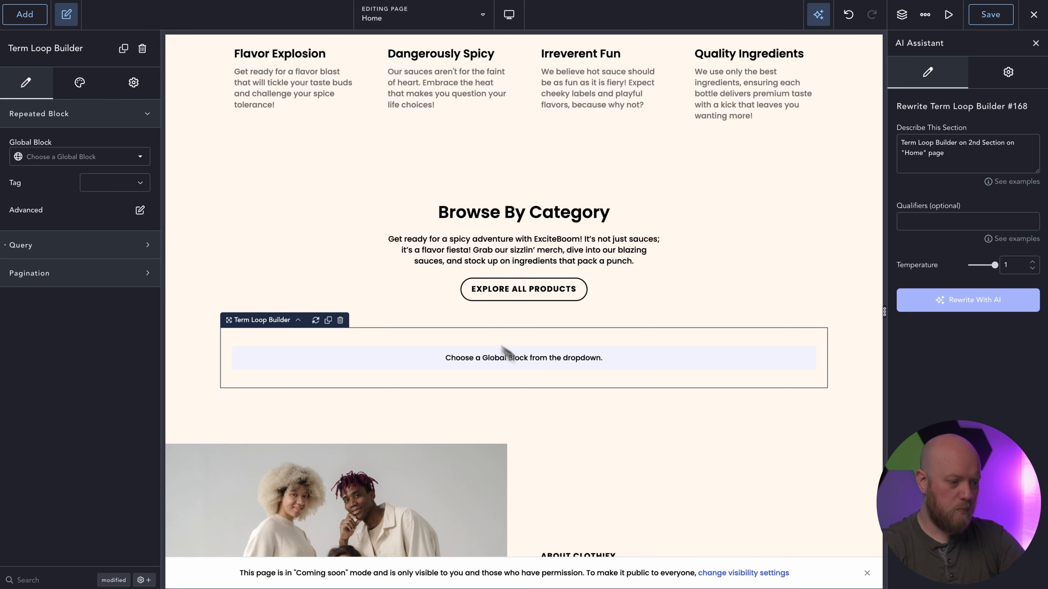
pyautogui.click(134, 151)
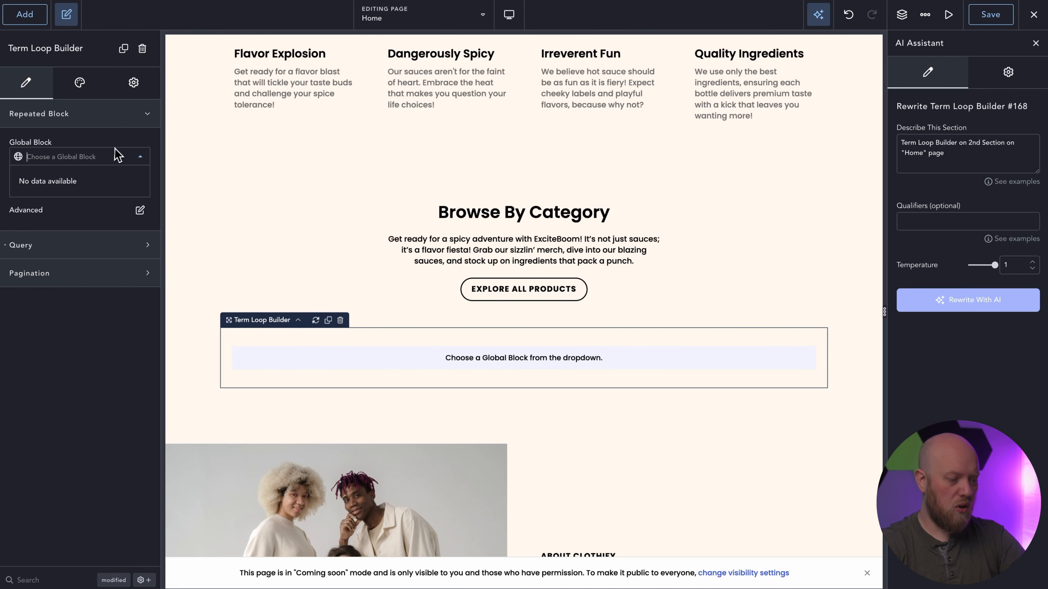
pyautogui.click(118, 156)
pyautogui.click(991, 17)
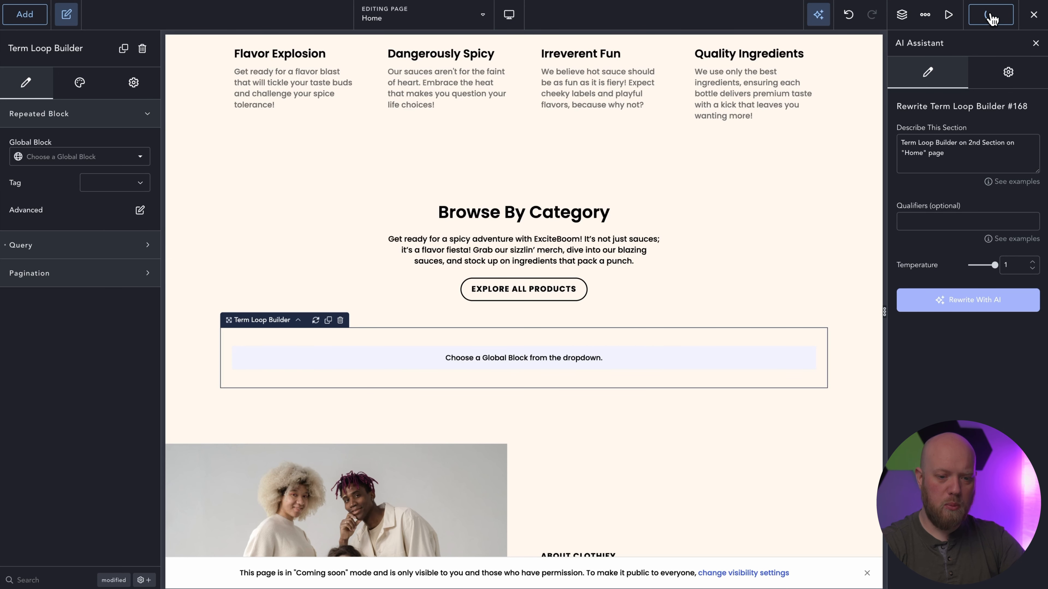
# - Open the WordPress admin in a new browser tab and go to Breakdance's Global Blocks page
pyautogui.click(1033, 15)
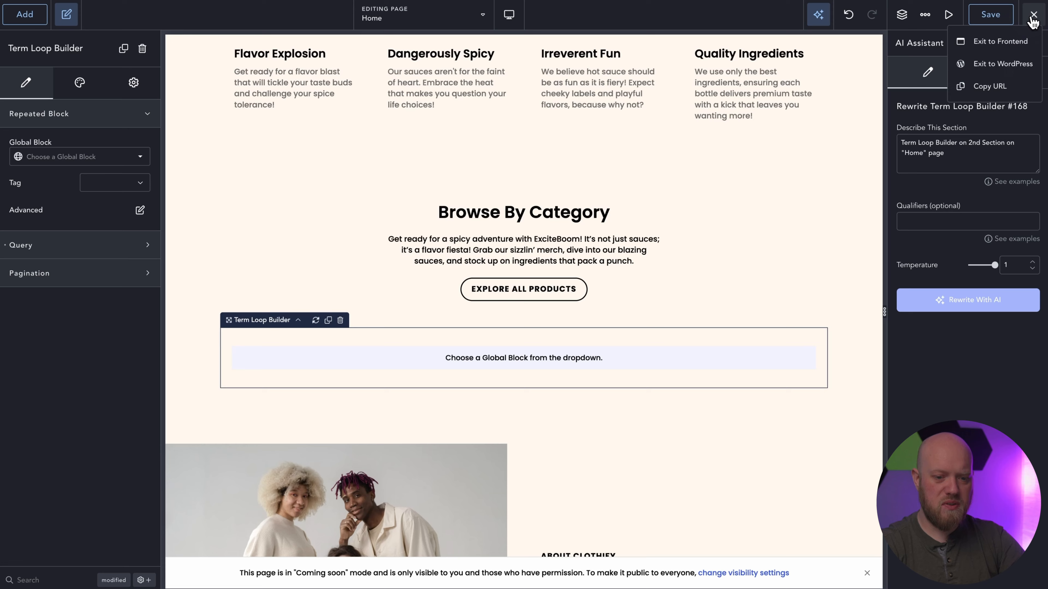
pyautogui.rightClick(984, 66)
pyautogui.click(958, 73)
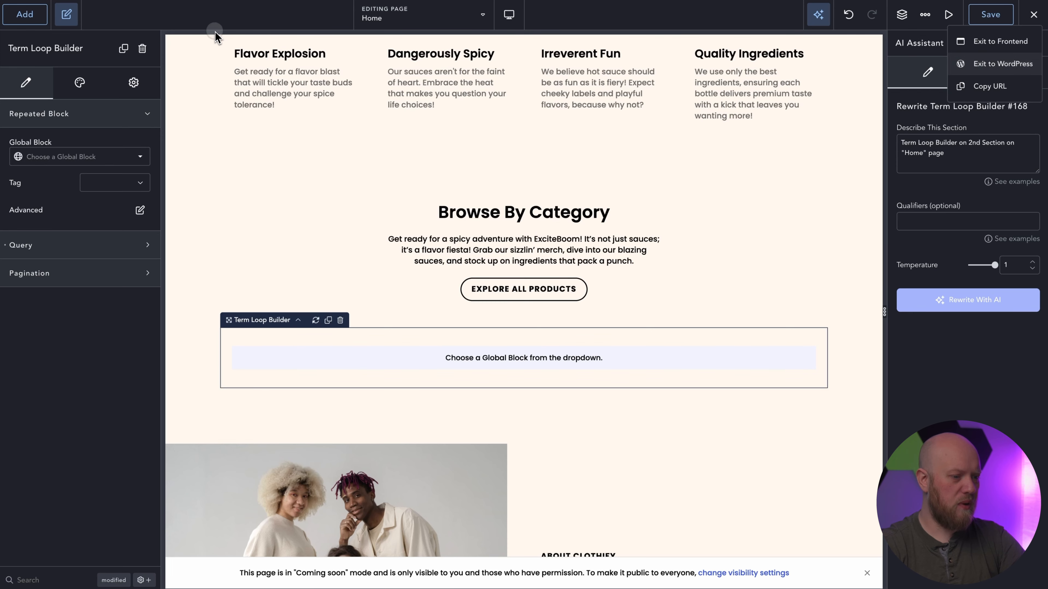
pyautogui.click(215, 2)
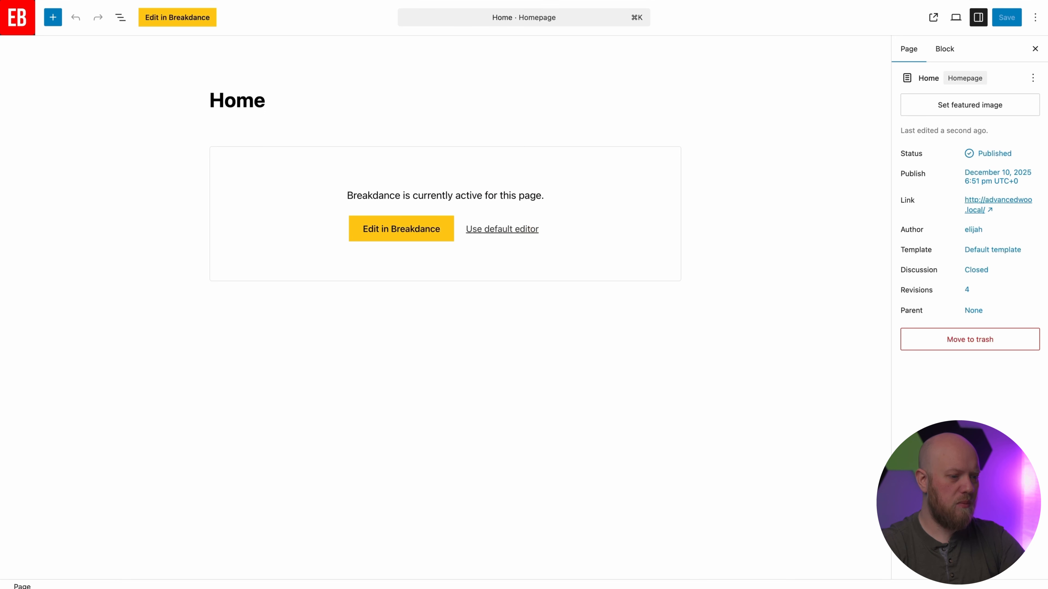
pyautogui.click(17, 18)
pyautogui.moveTo(41, 405)
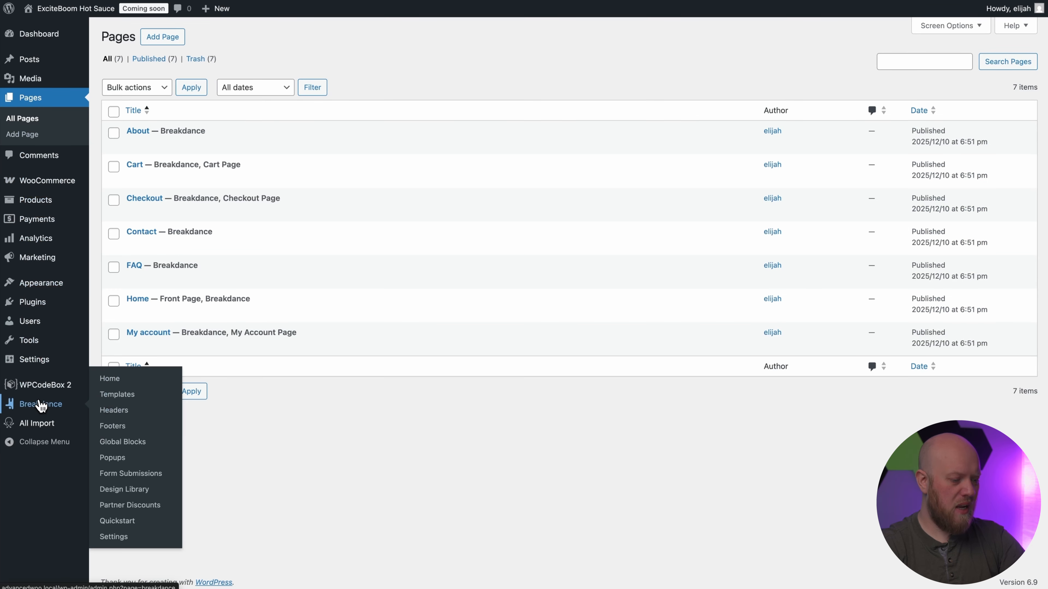
pyautogui.click(124, 442)
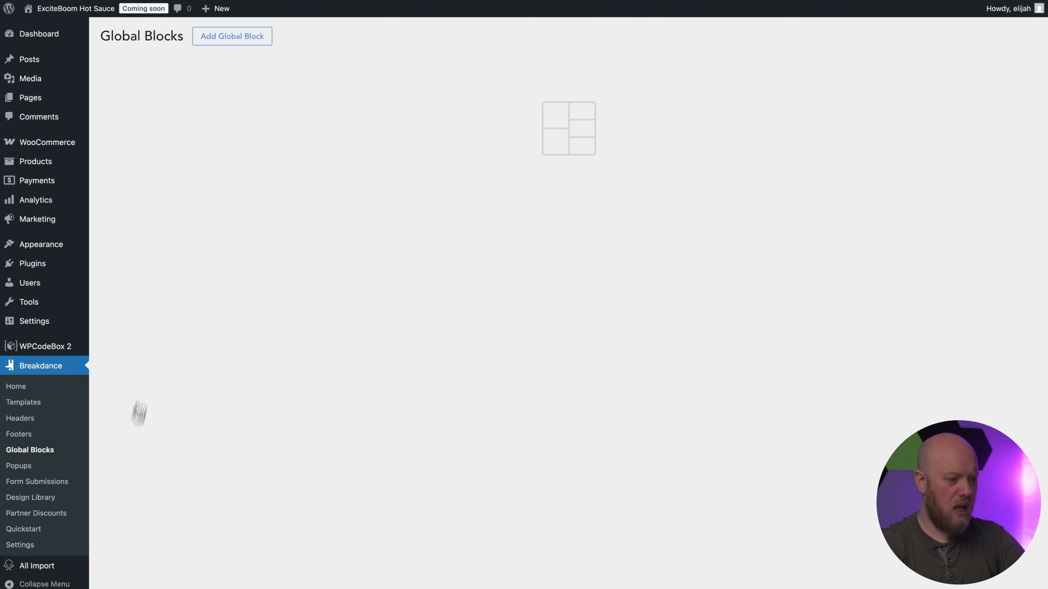
# - Add a global block titled "Product Category Card"
pyautogui.click(239, 45)
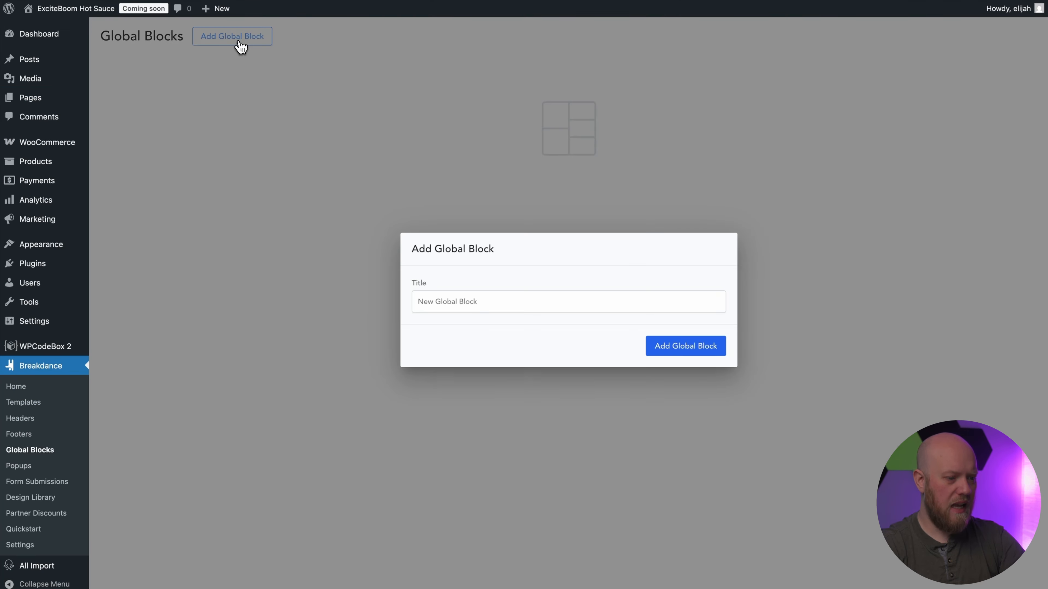
pyautogui.click(467, 302)
pyautogui.write('Product Cate')
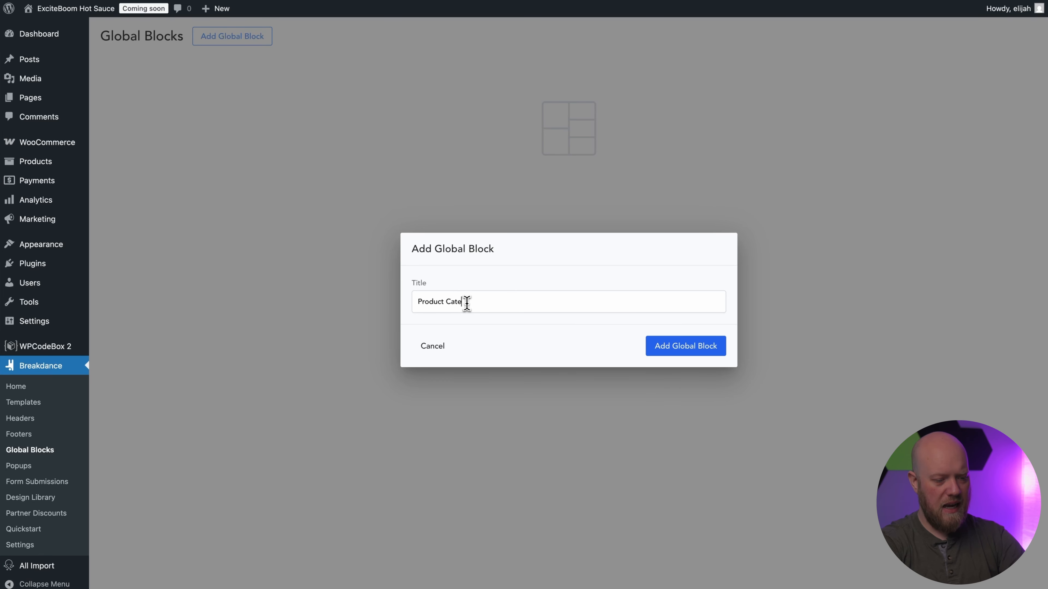
pyautogui.write('gory Card')
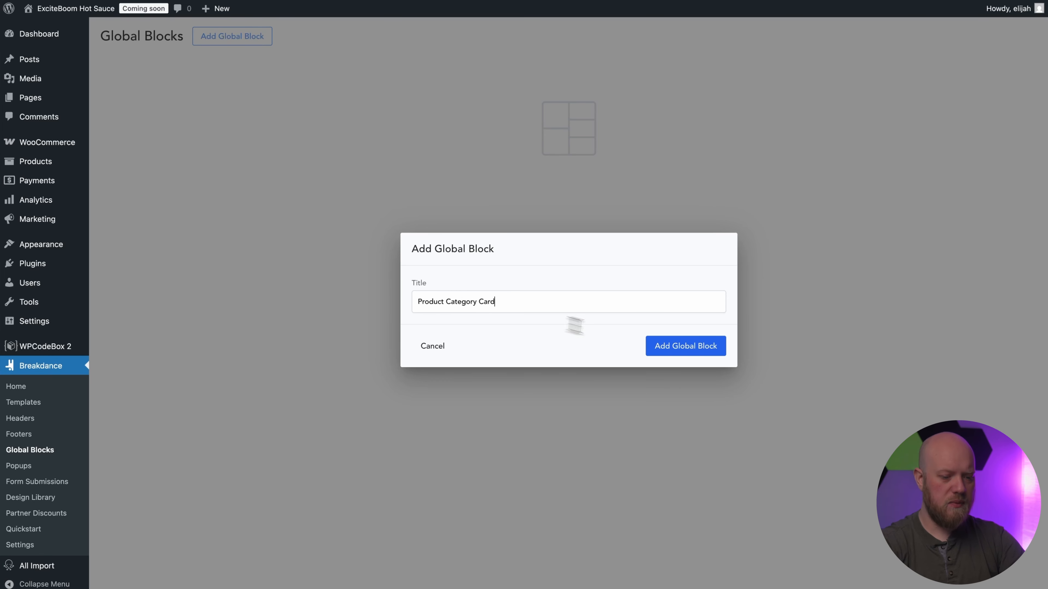
pyautogui.click(702, 359)
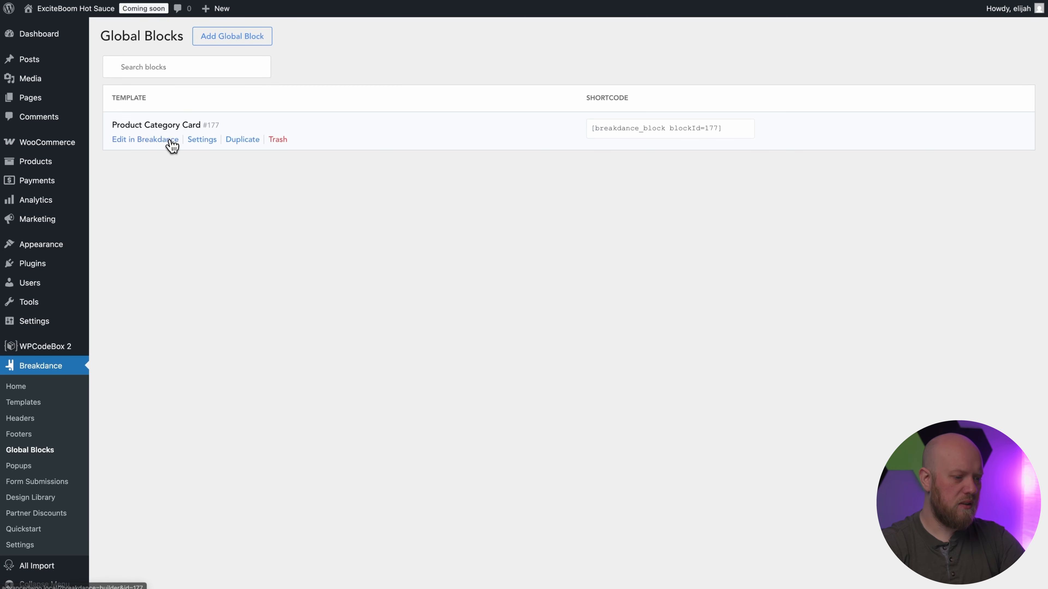
# - Open the Product Category Card block in Breakdance and paste the copied category card design into it
pyautogui.click(171, 145)
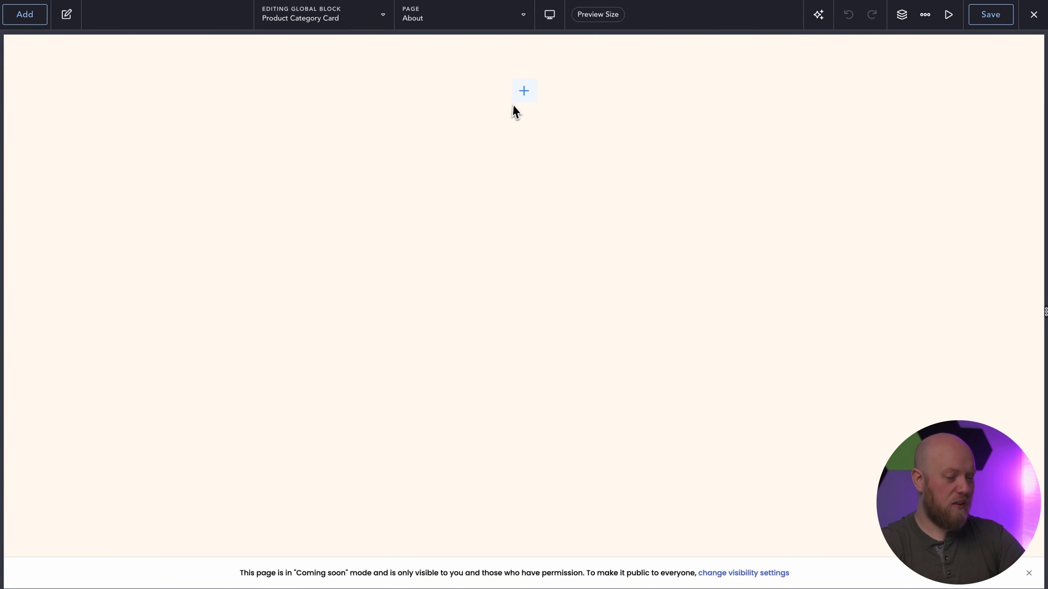
pyautogui.press('super+v')
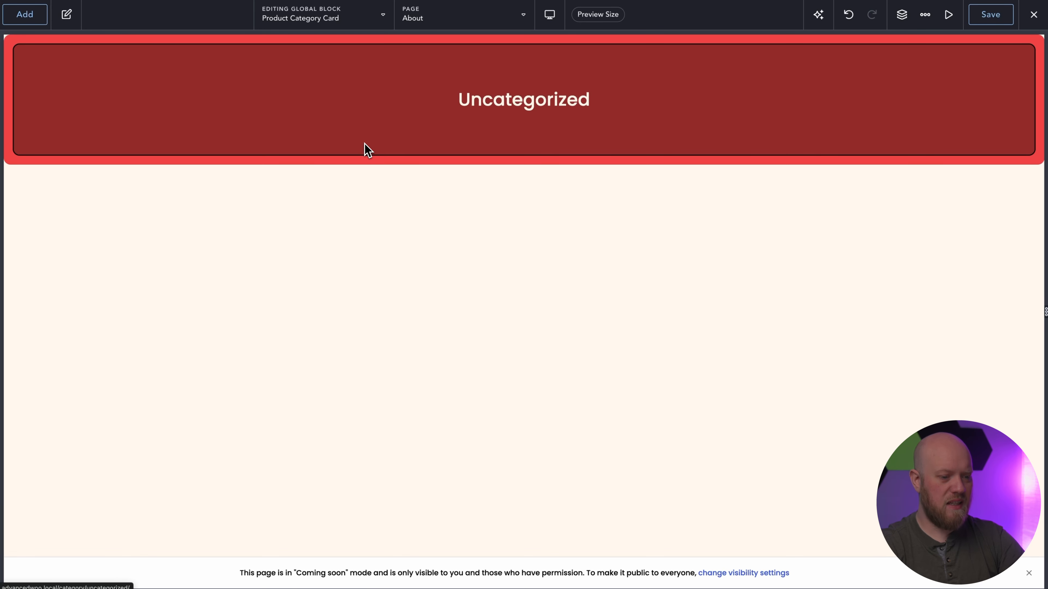
# - Inspect the card's outer div, its Wrapper Link's link and background image settings, and its title
pyautogui.click(373, 159)
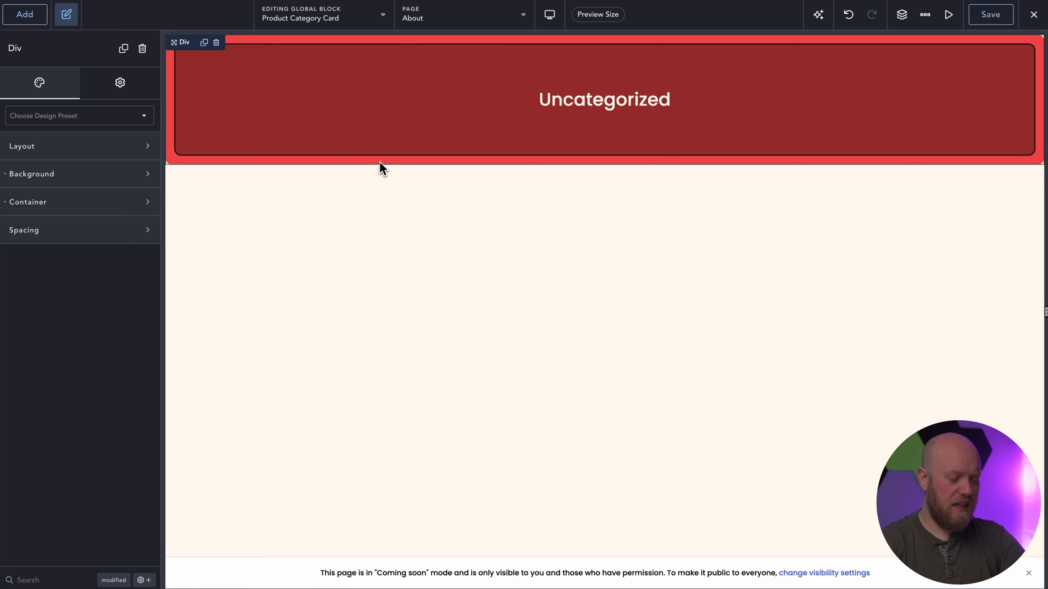
pyautogui.click(366, 134)
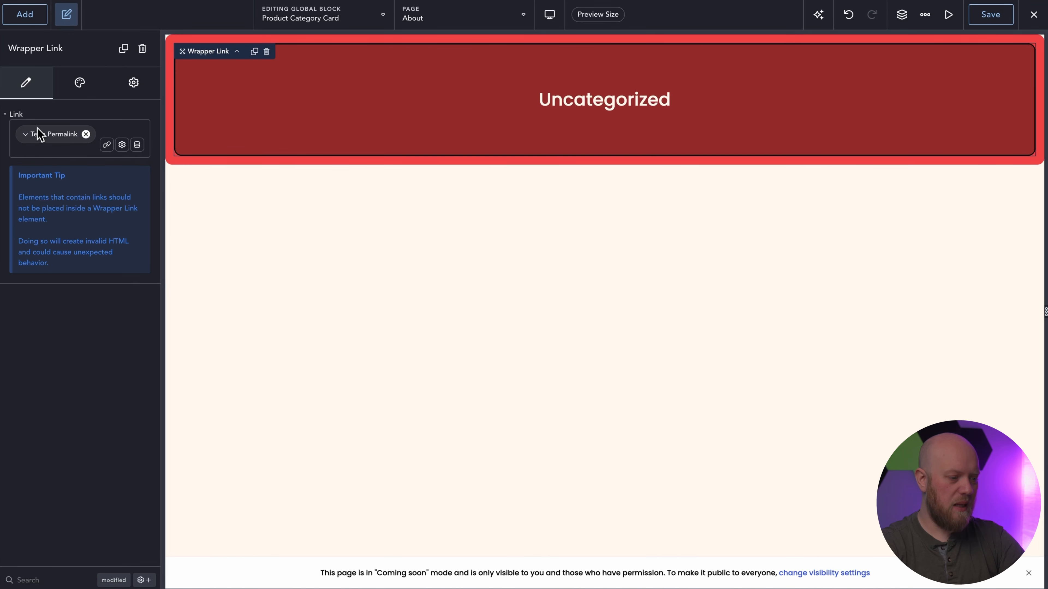
pyautogui.click(80, 82)
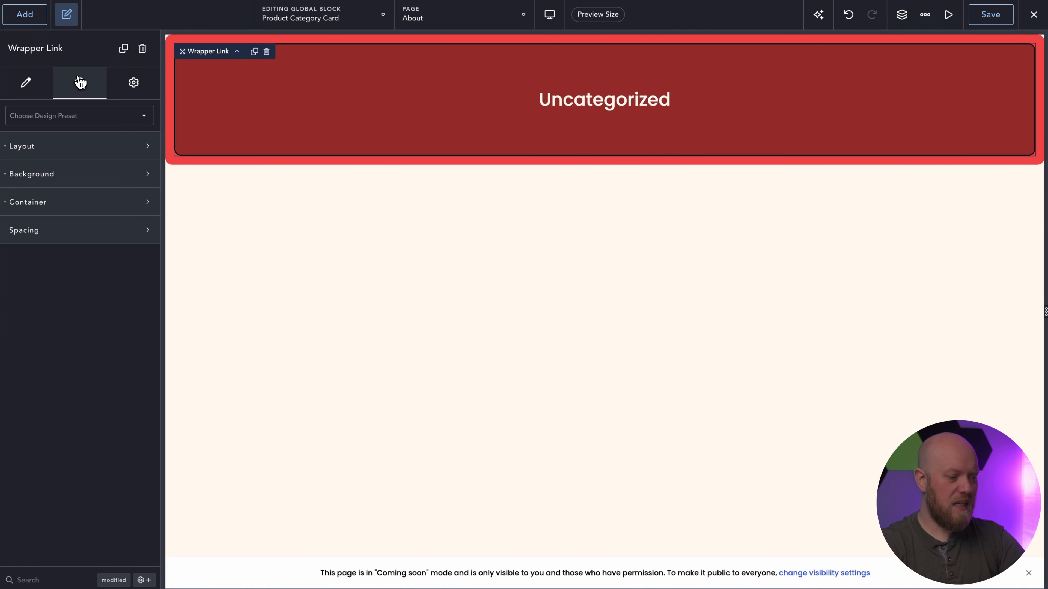
pyautogui.click(82, 179)
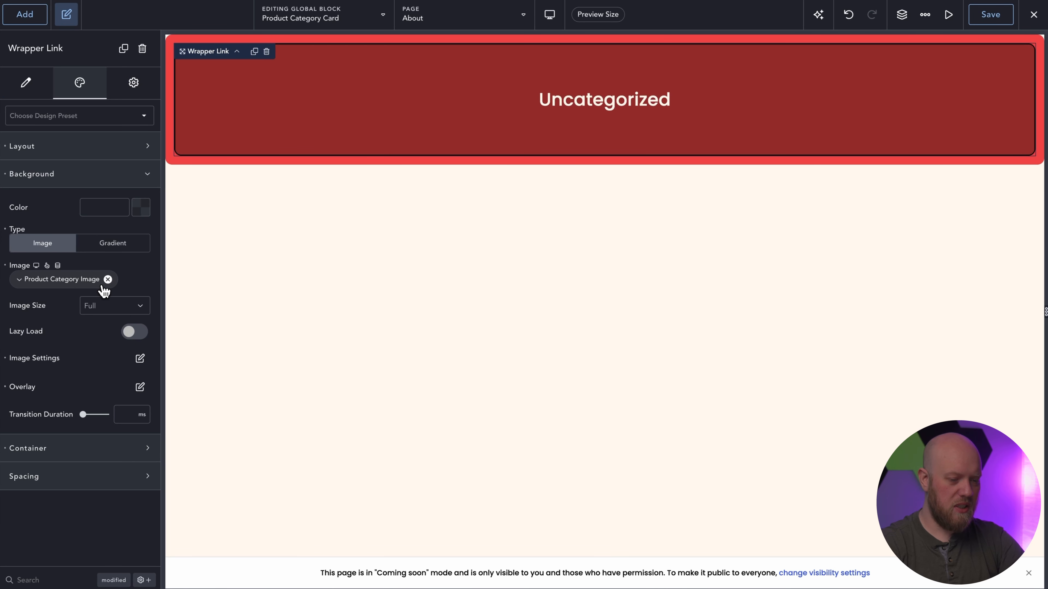
pyautogui.click(602, 109)
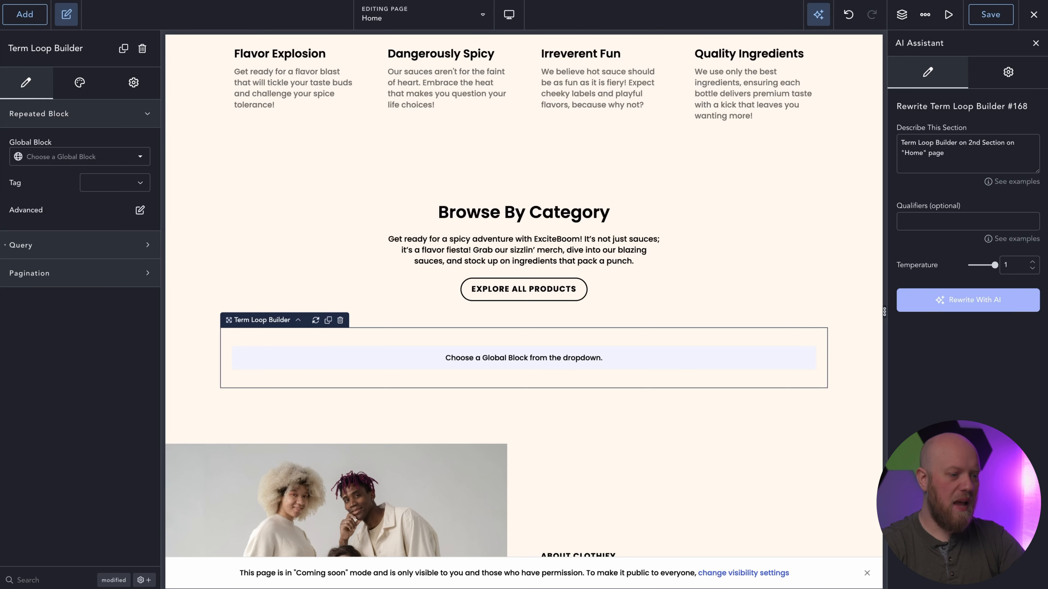
# - Set the Home page Term Loop Builder's global block to Product Category Card
pyautogui.click(126, 158)
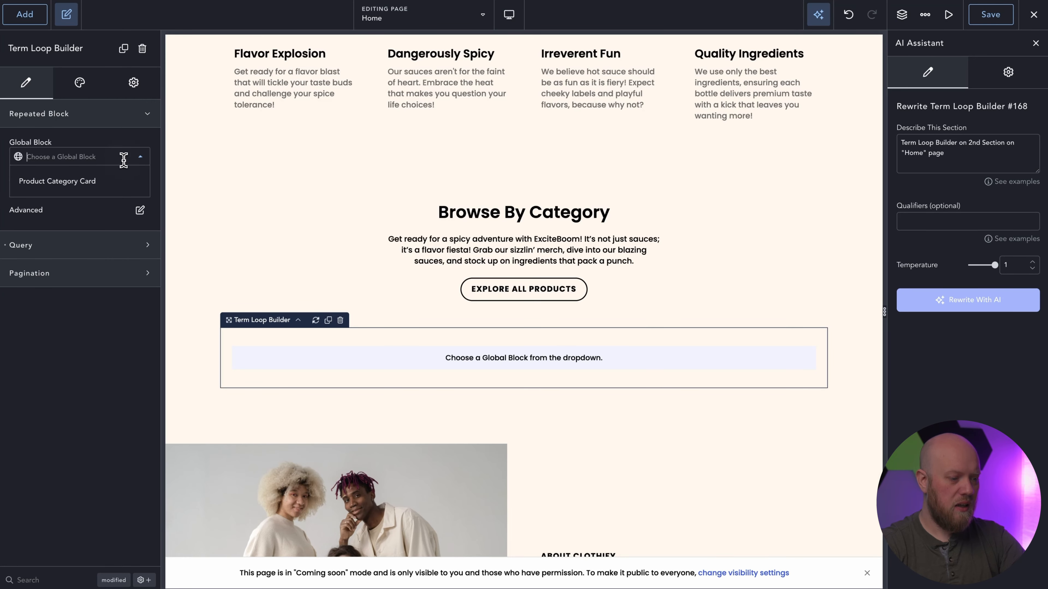
pyautogui.click(87, 182)
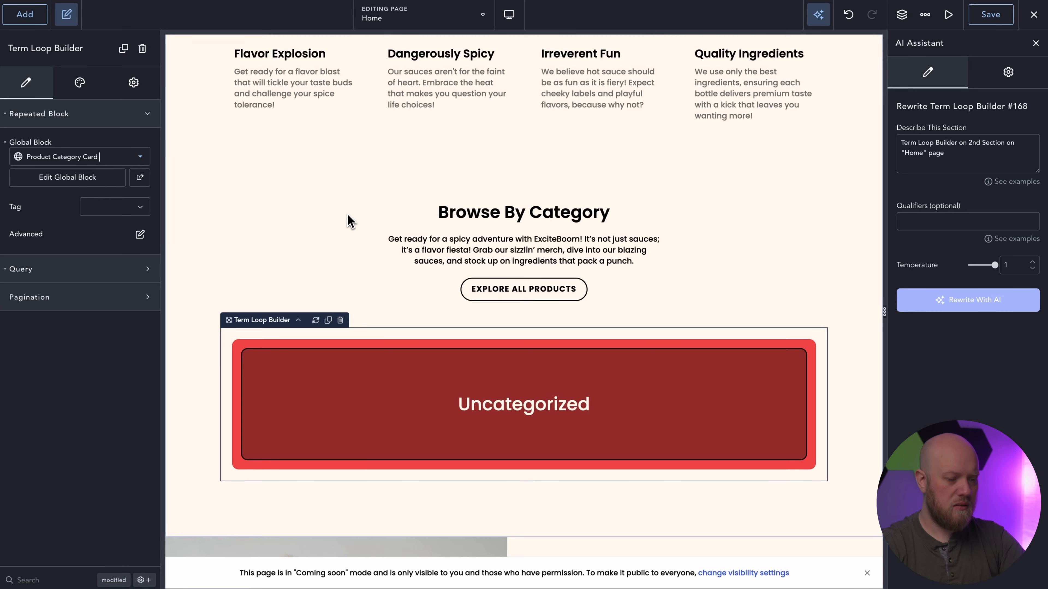
pyautogui.click(132, 118)
# - Set the Term Loop Builder's query taxonomy to Product categories and enable Hide Empty
pyautogui.click(100, 151)
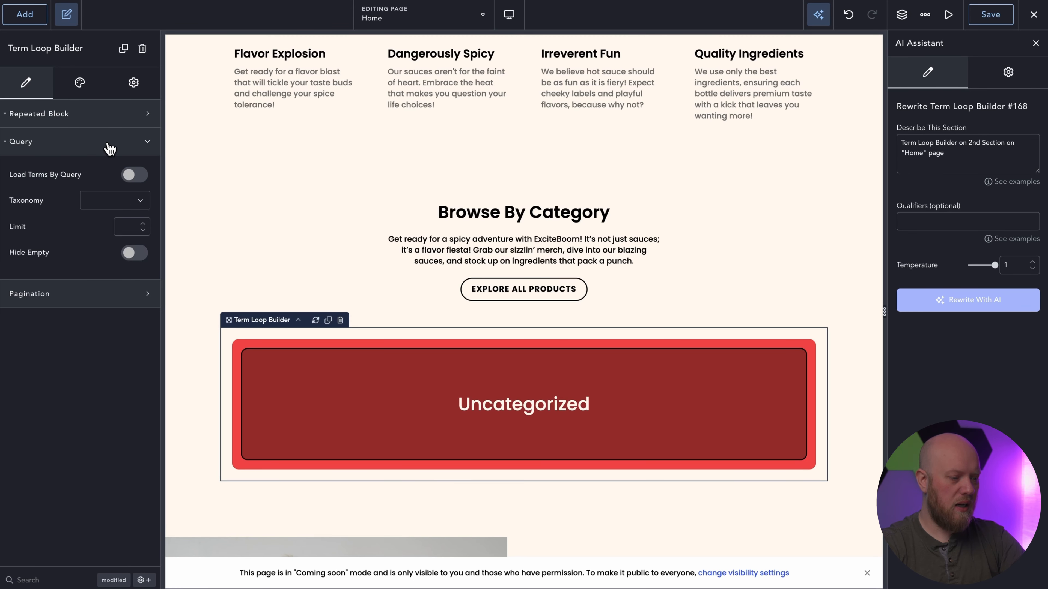
pyautogui.click(140, 200)
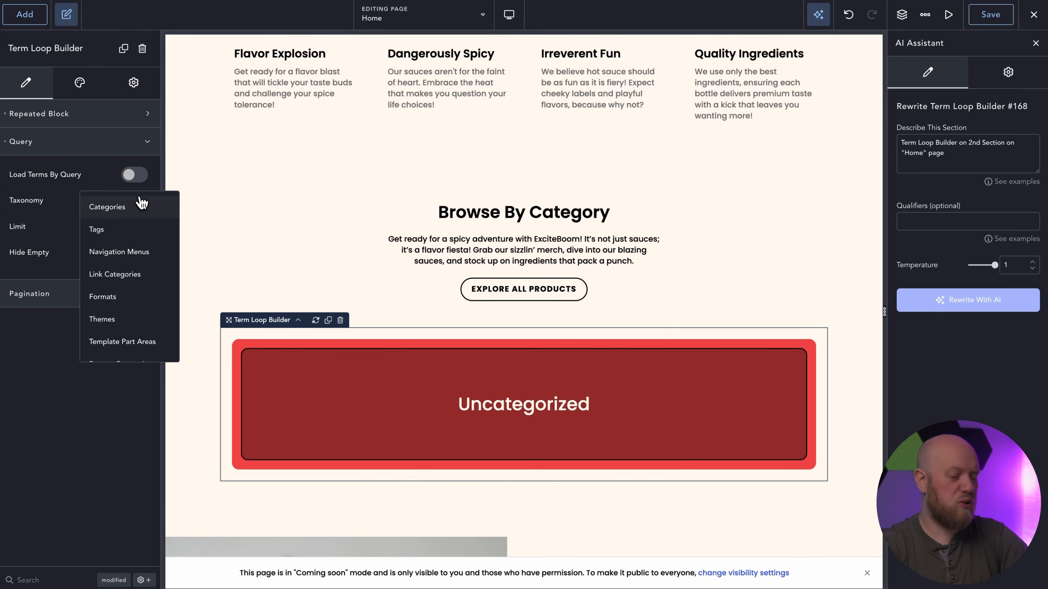
pyautogui.scroll(-5, 141, 252)
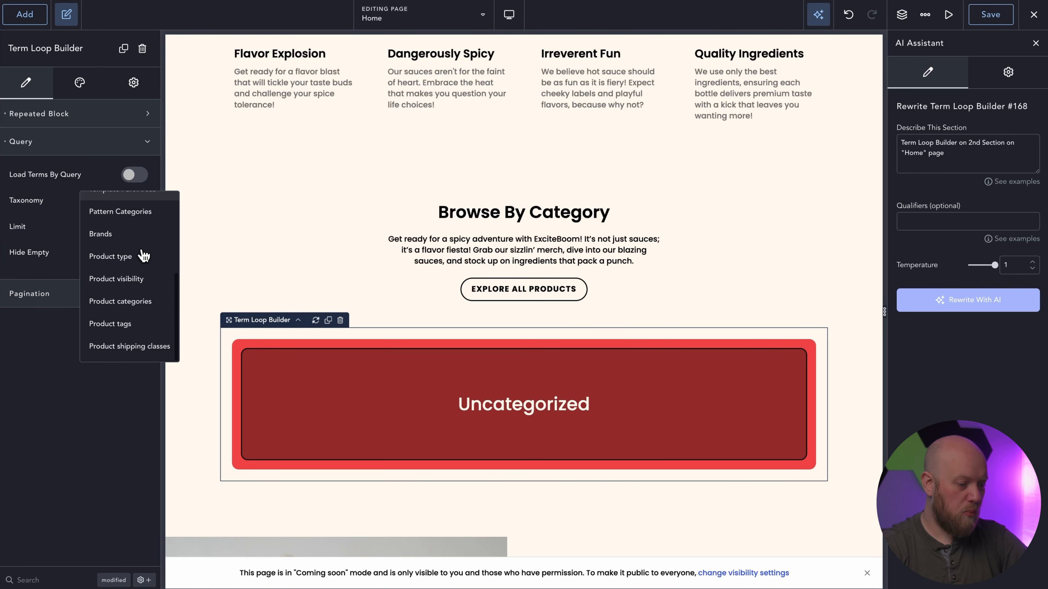
pyautogui.click(128, 301)
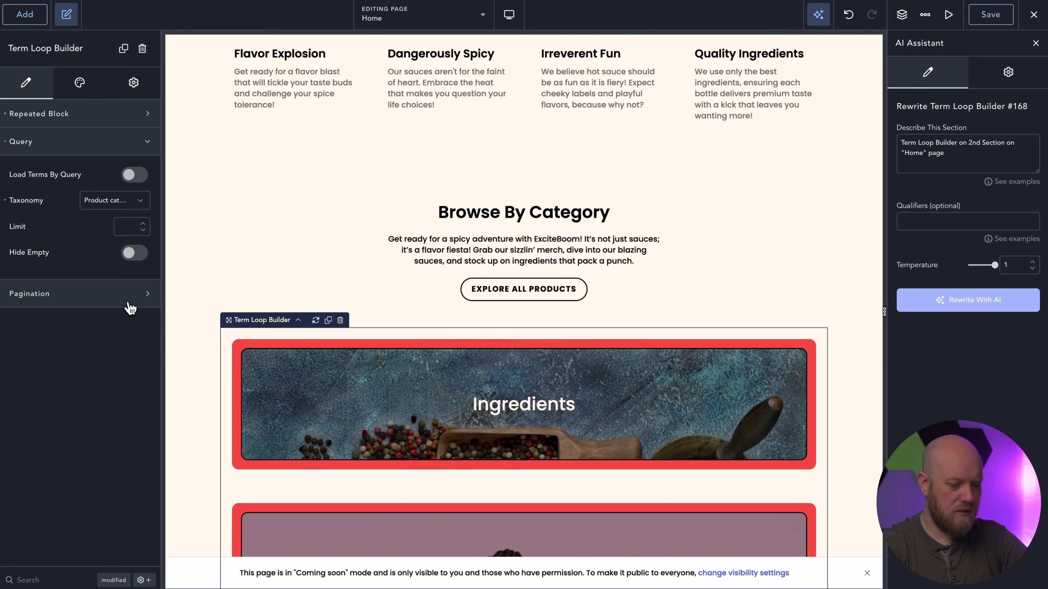
pyautogui.scroll(-8, 411, 321)
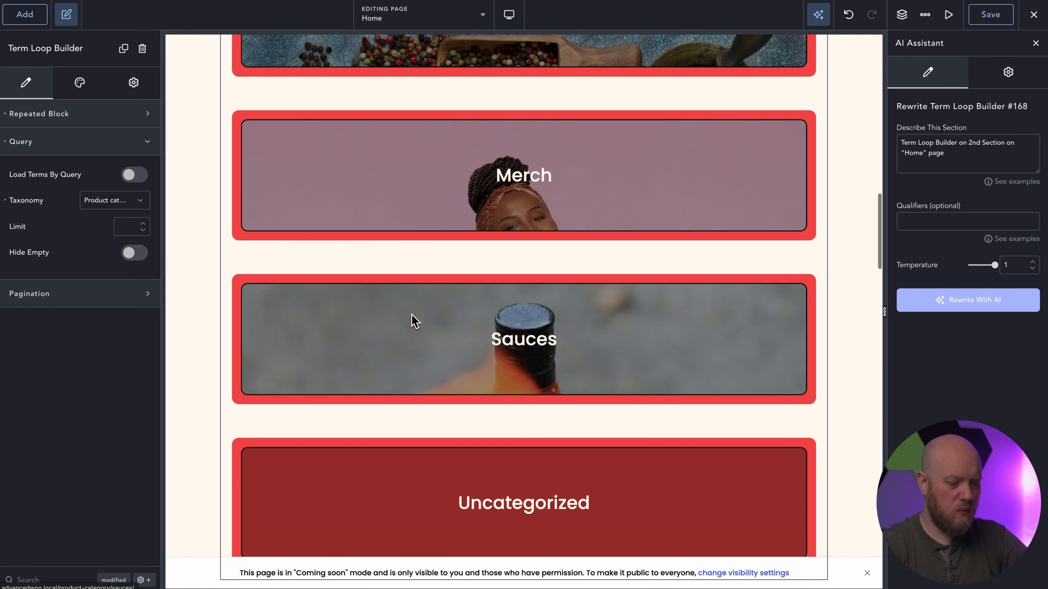
pyautogui.click(136, 260)
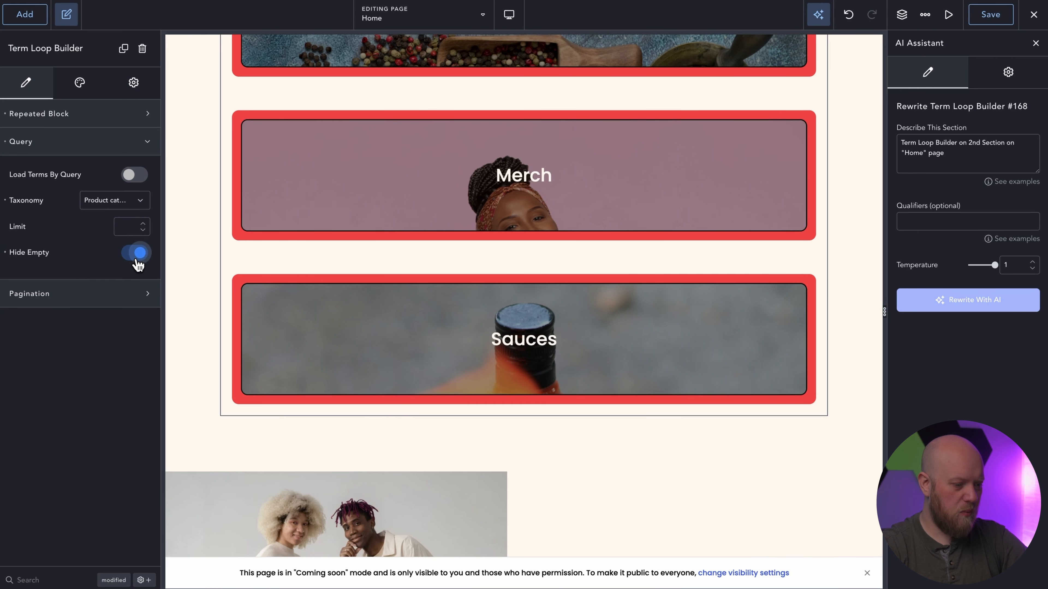
pyautogui.scroll(3, 483, 362)
pyautogui.scroll(3, 476, 362)
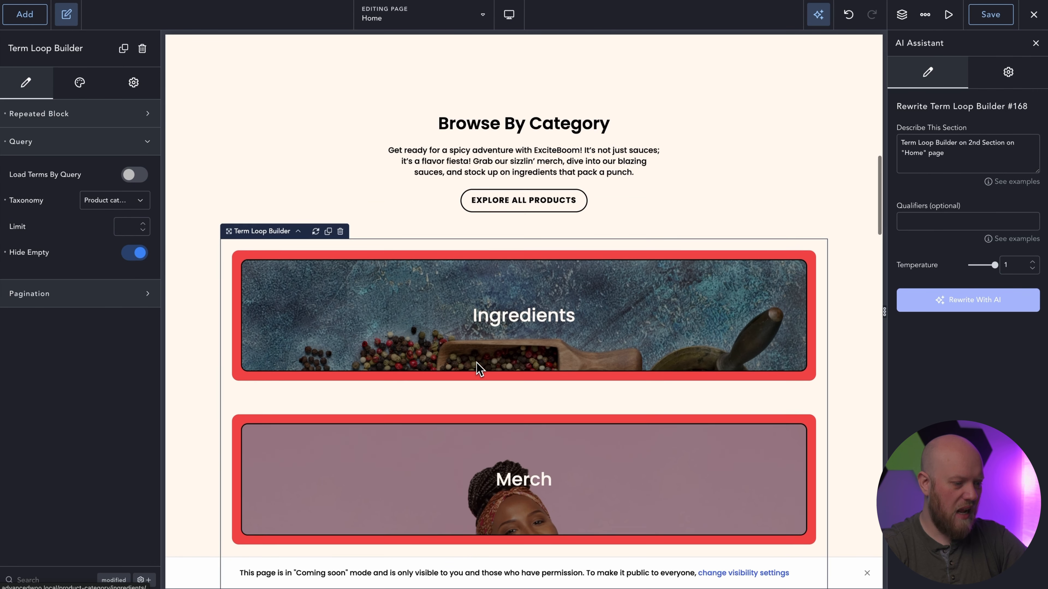
pyautogui.click(100, 149)
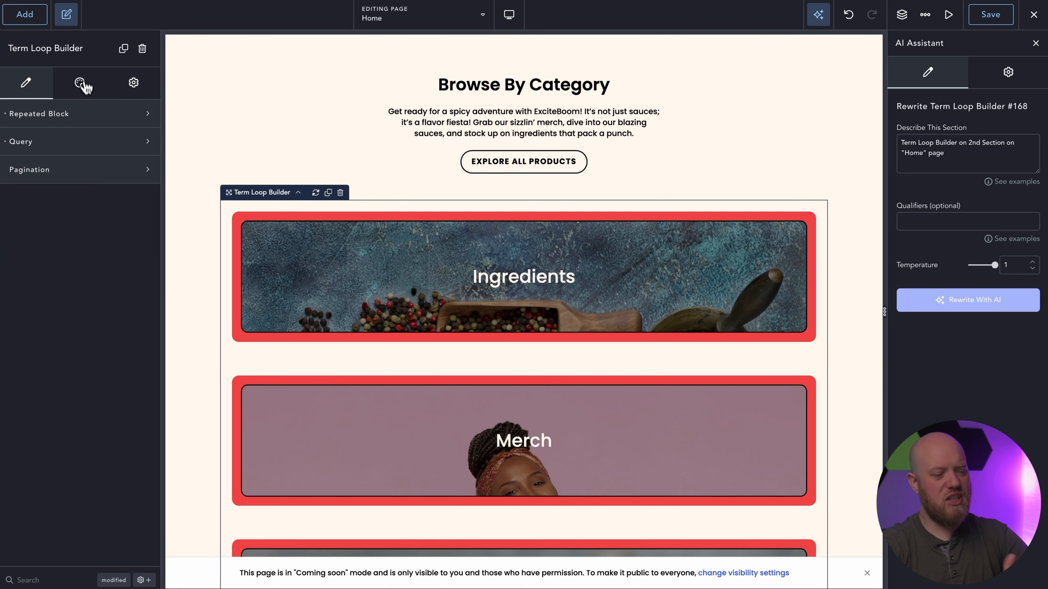
# - Set the Term Loop Builder's list layout to Grid with 3 items per row
pyautogui.click(81, 79)
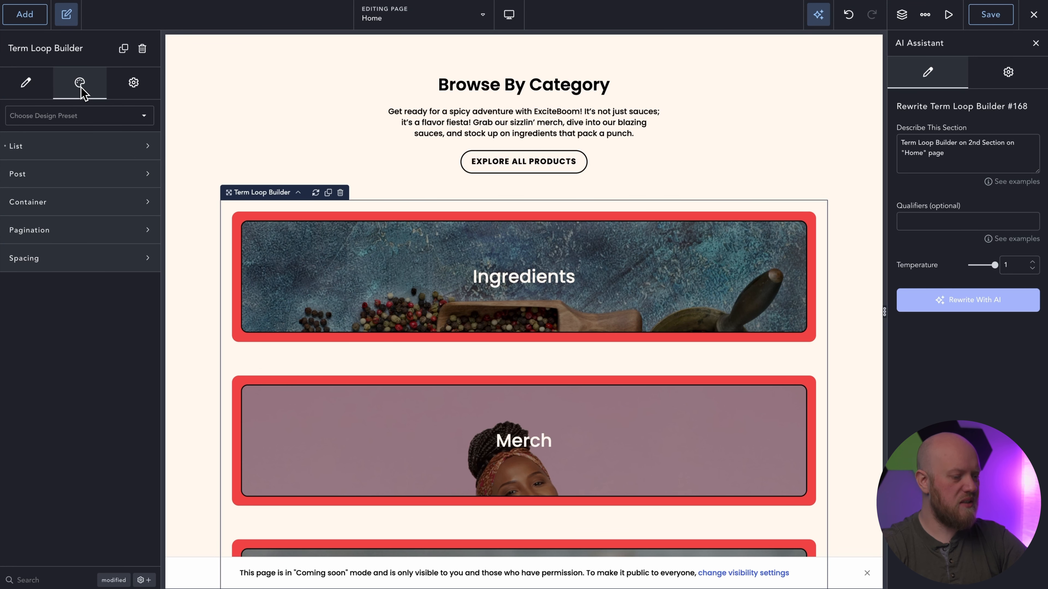
pyautogui.click(83, 144)
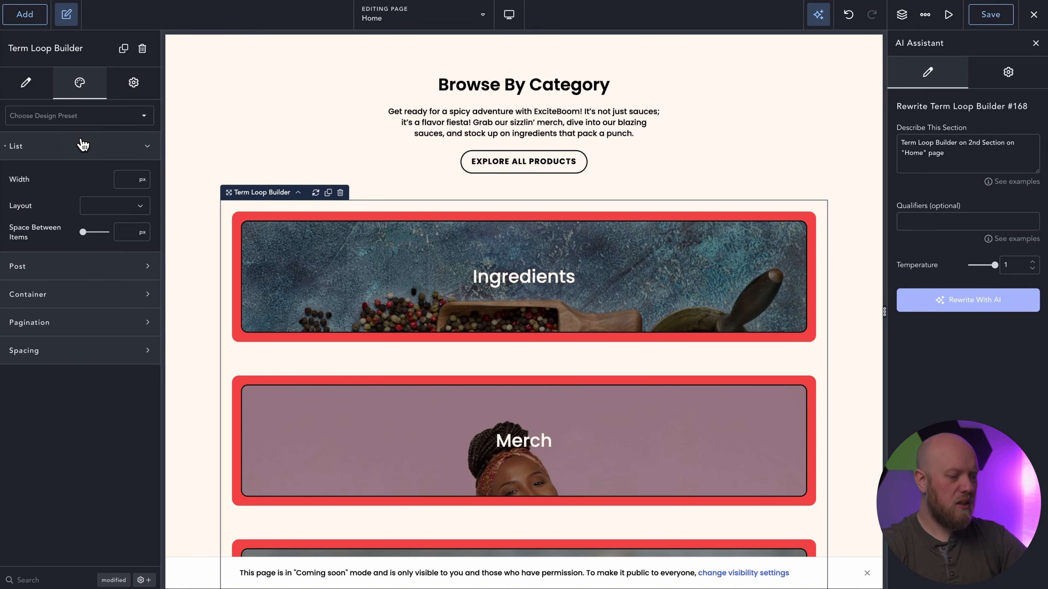
pyautogui.click(128, 208)
pyautogui.click(118, 235)
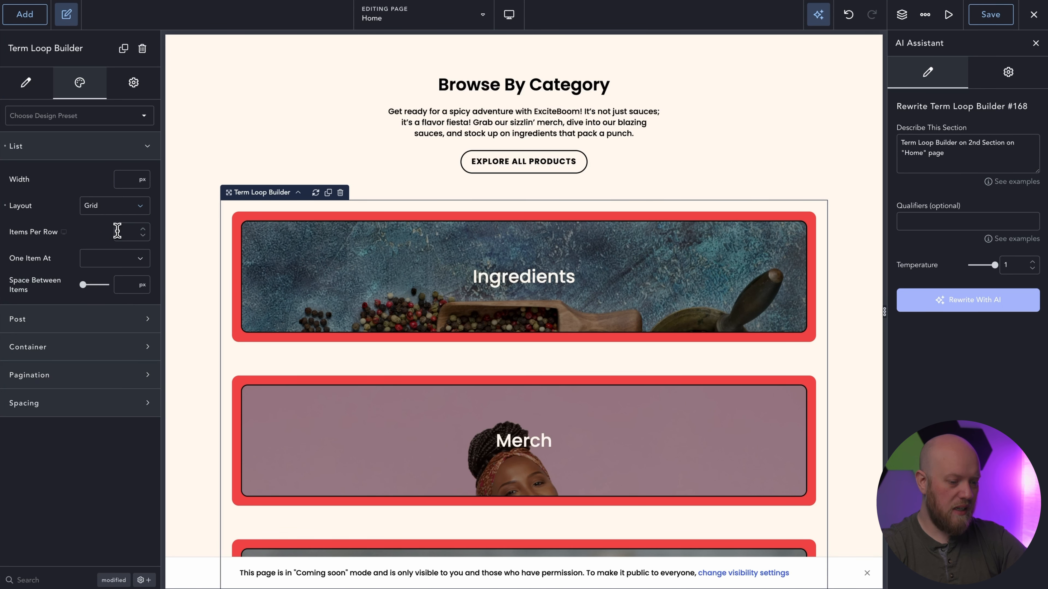
pyautogui.click(128, 232)
pyautogui.write('3')
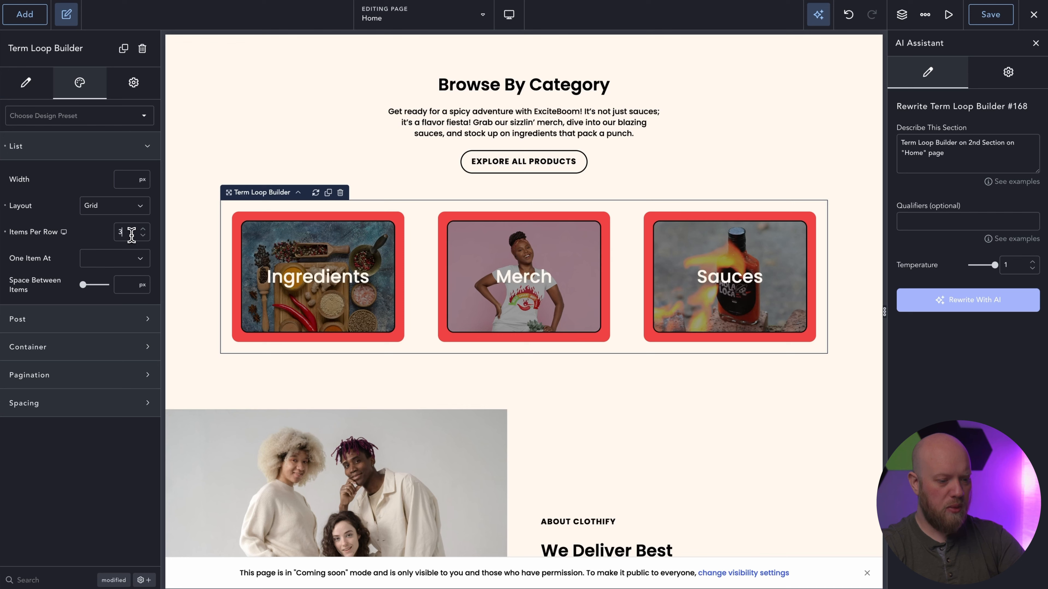
pyautogui.scroll(2, 363, 314)
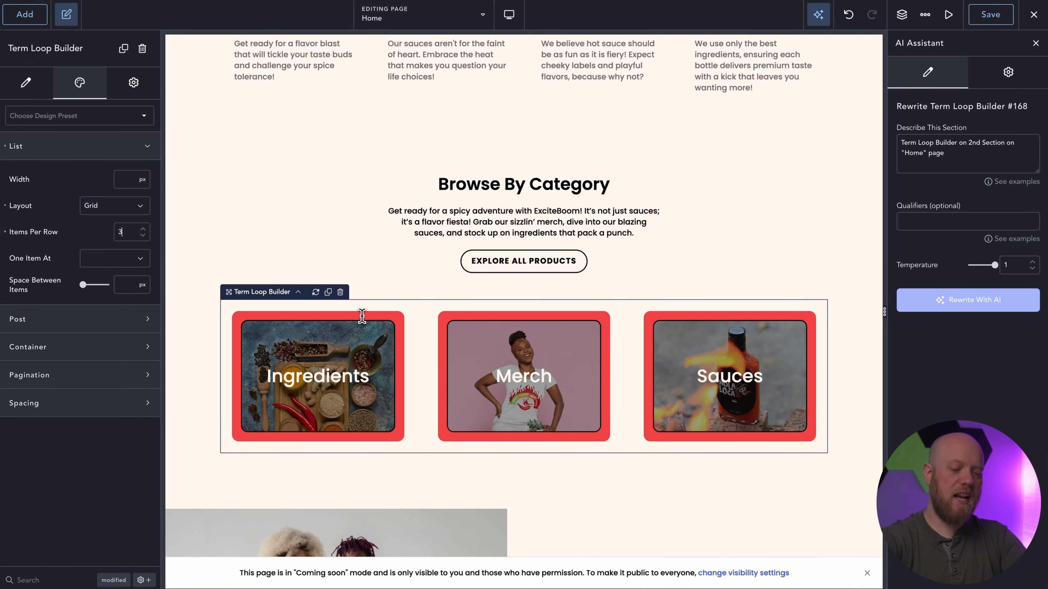
# - Delete the About Clothify section, the empty section below it, and the Subscribe And Get Free Shipping section from the Home page
pyautogui.scroll(2, 613, 301)
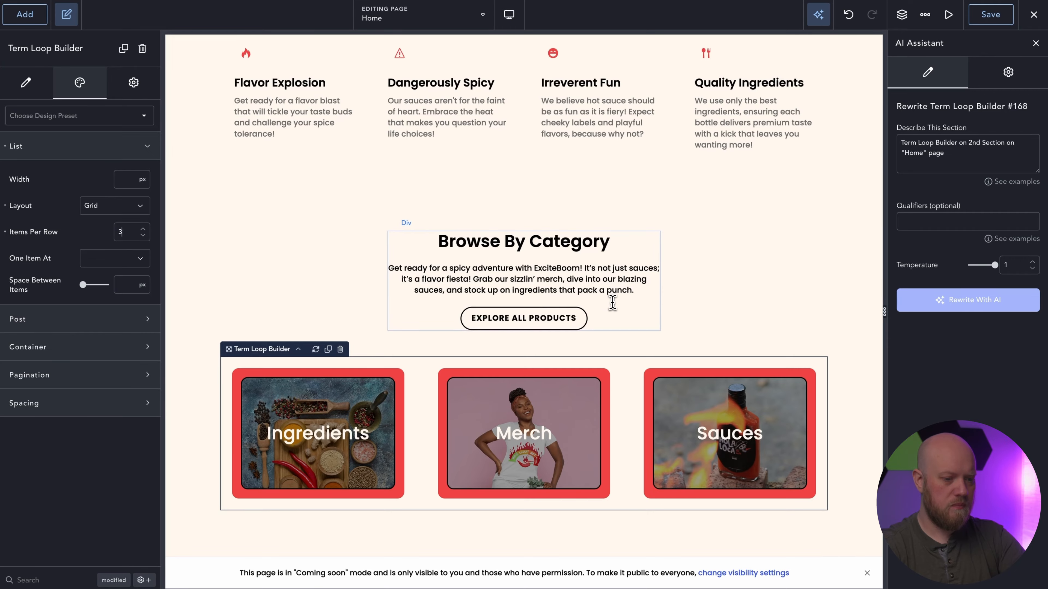
pyautogui.scroll(-1, 792, 161)
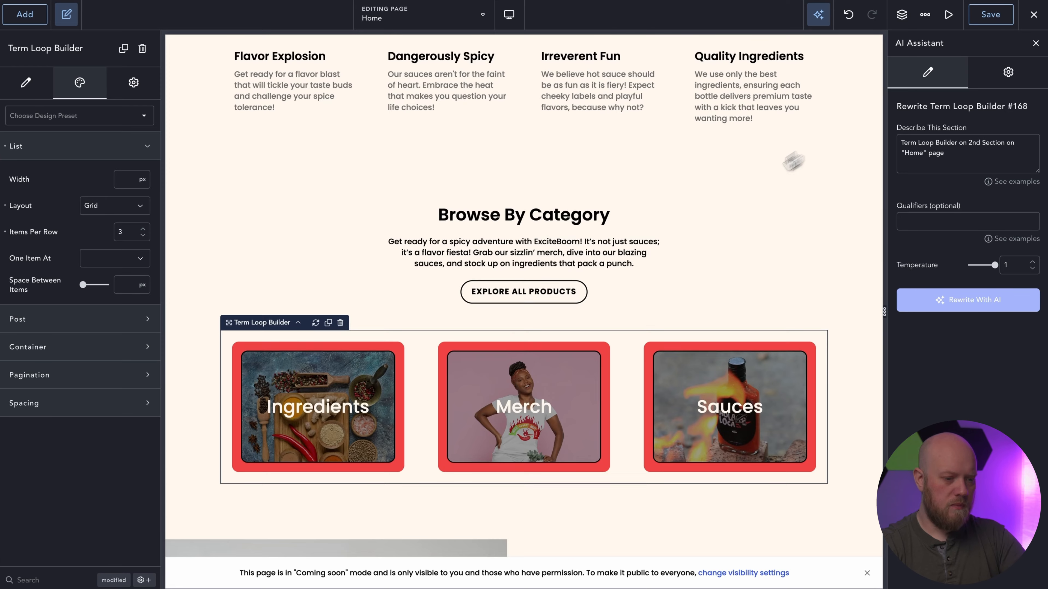
pyautogui.scroll(-8, 784, 169)
pyautogui.click(598, 101)
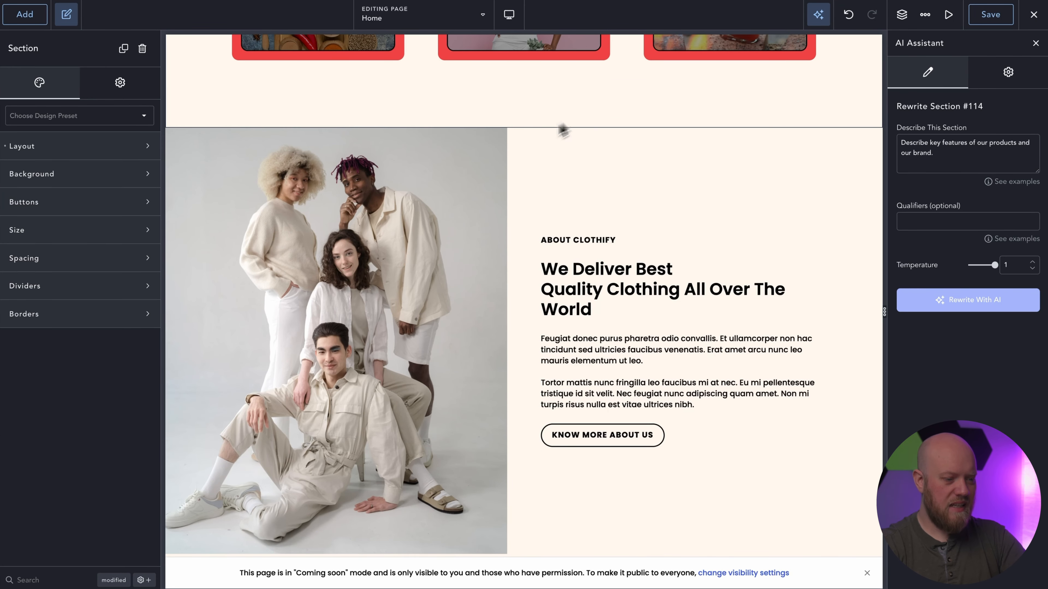
pyautogui.click(519, 150)
pyautogui.press('Delete')
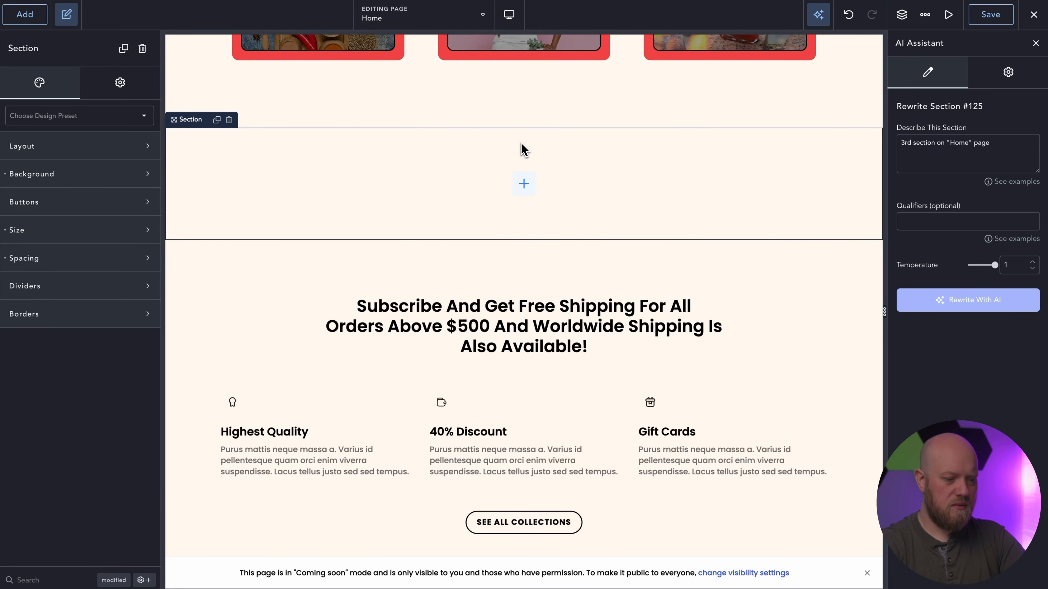
pyautogui.press('Delete')
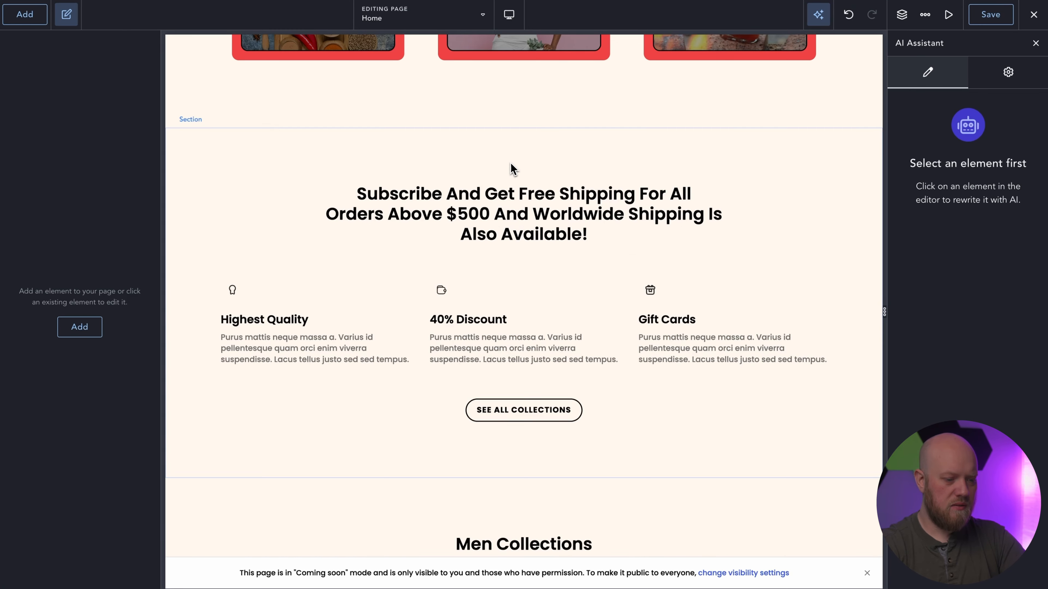
pyautogui.click(511, 164)
pyautogui.press('Delete')
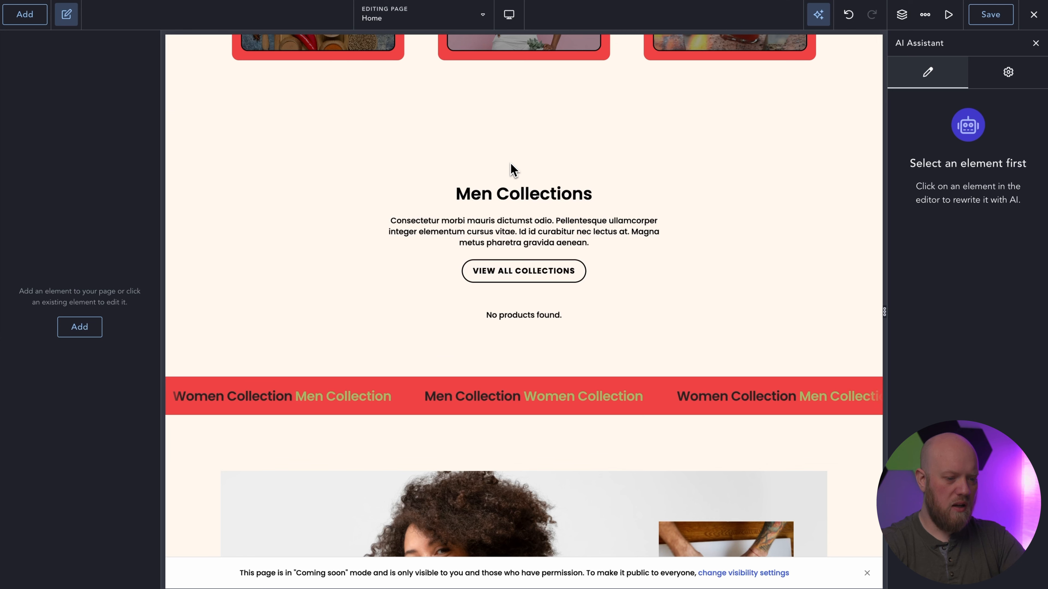
# - Remove both existing logos from the Logo List in the red band below the Men Collections section
pyautogui.scroll(2, 554, 206)
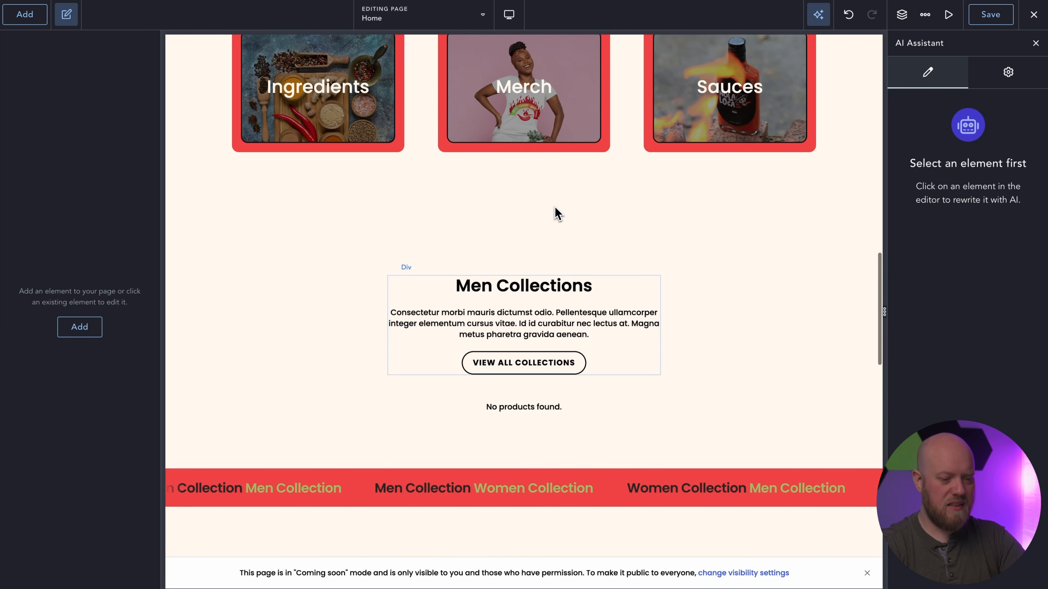
pyautogui.scroll(-2, 553, 207)
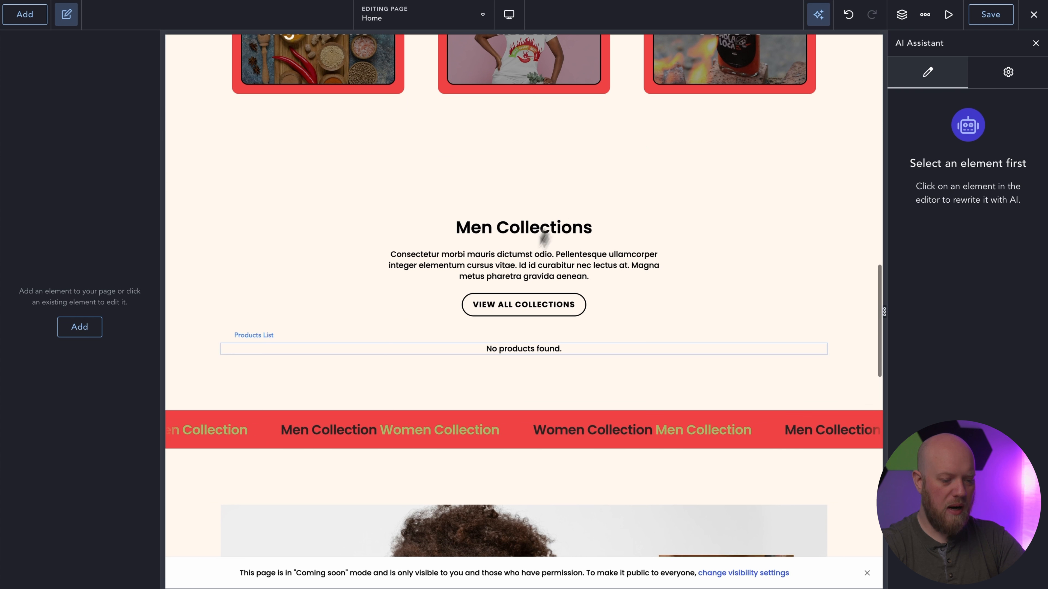
pyautogui.click(511, 435)
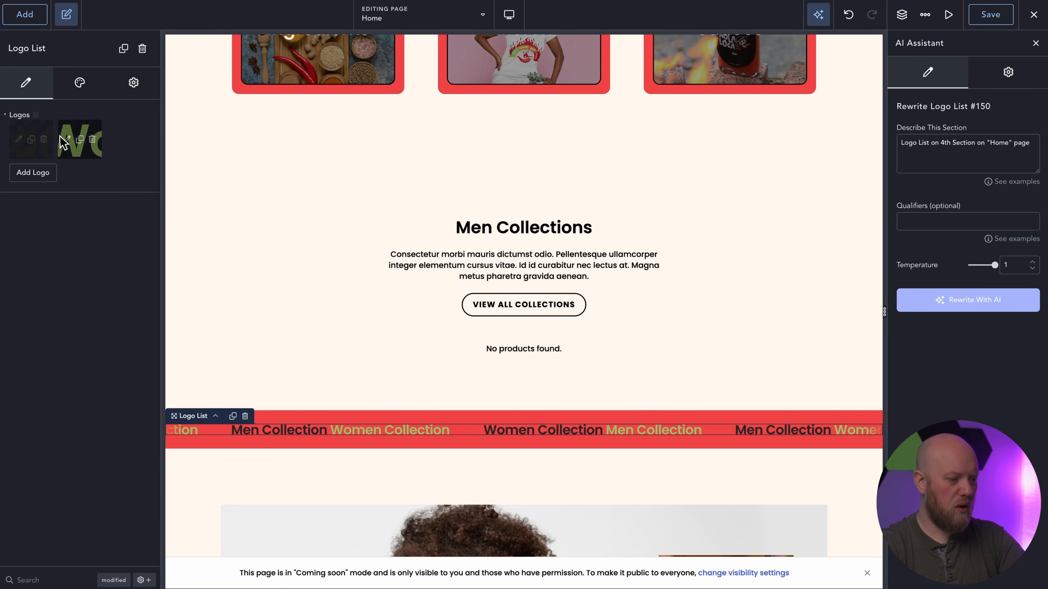
pyautogui.click(91, 140)
pyautogui.click(45, 141)
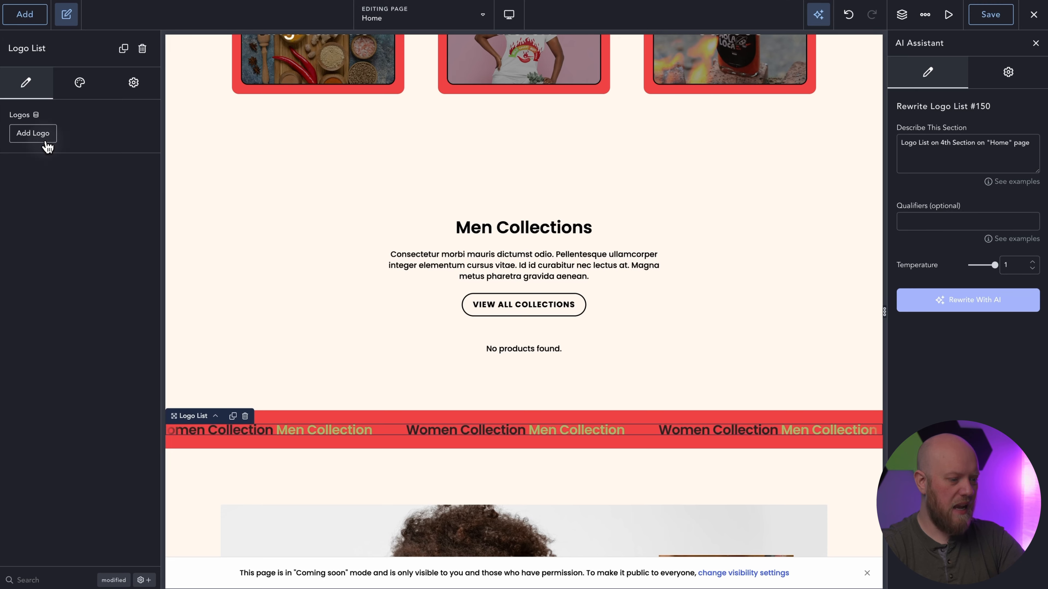
# - Upload logoipsum-291.png, logoipsum-329.png, logoipsum-338.png and logoipsum-340.png from the exciteboomhotsauce folder and add them to the Logo List
pyautogui.click(44, 141)
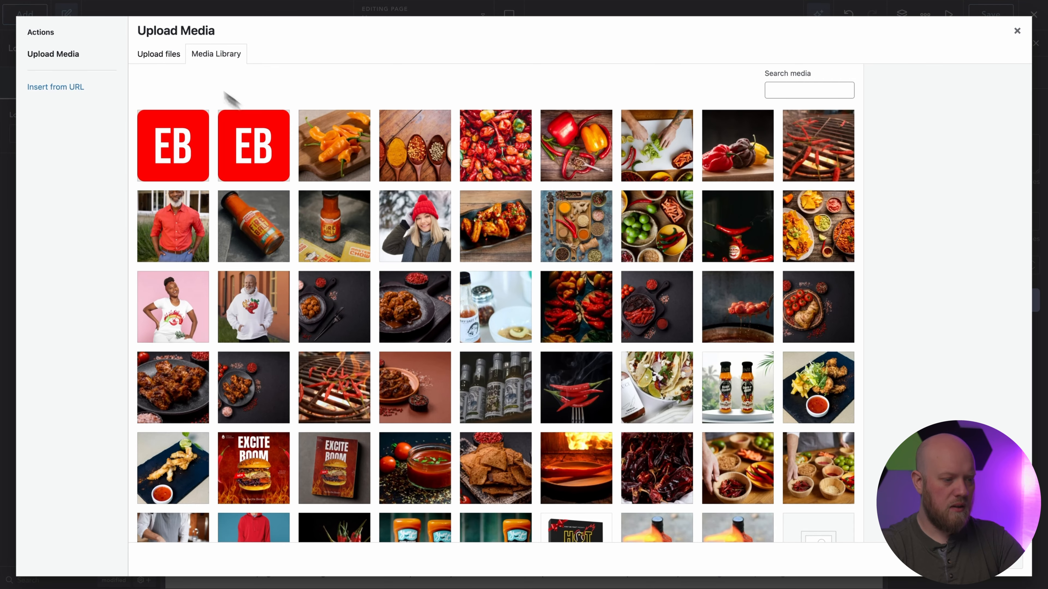
pyautogui.click(162, 53)
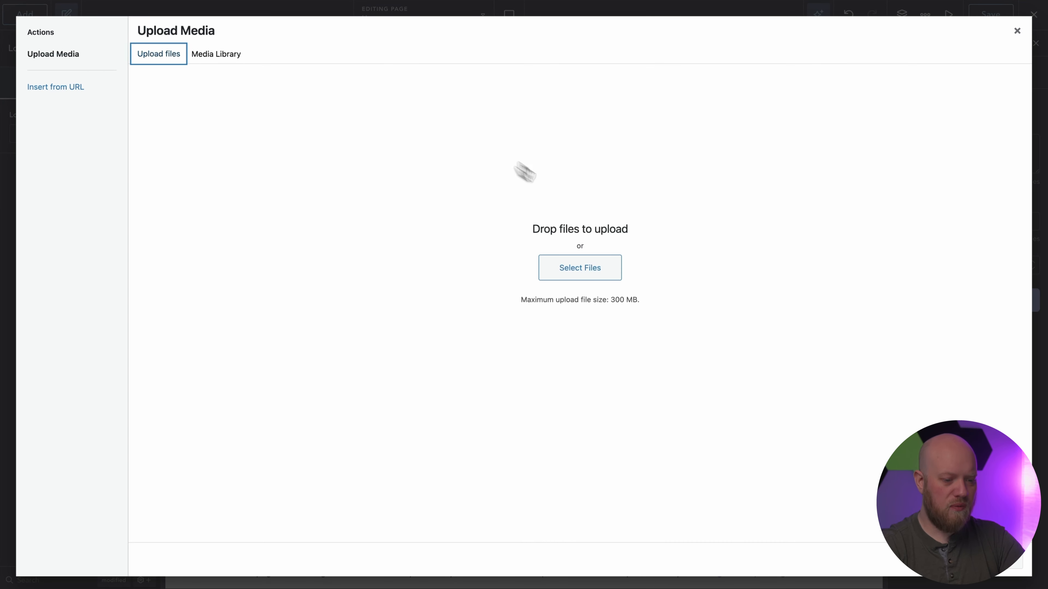
pyautogui.click(597, 272)
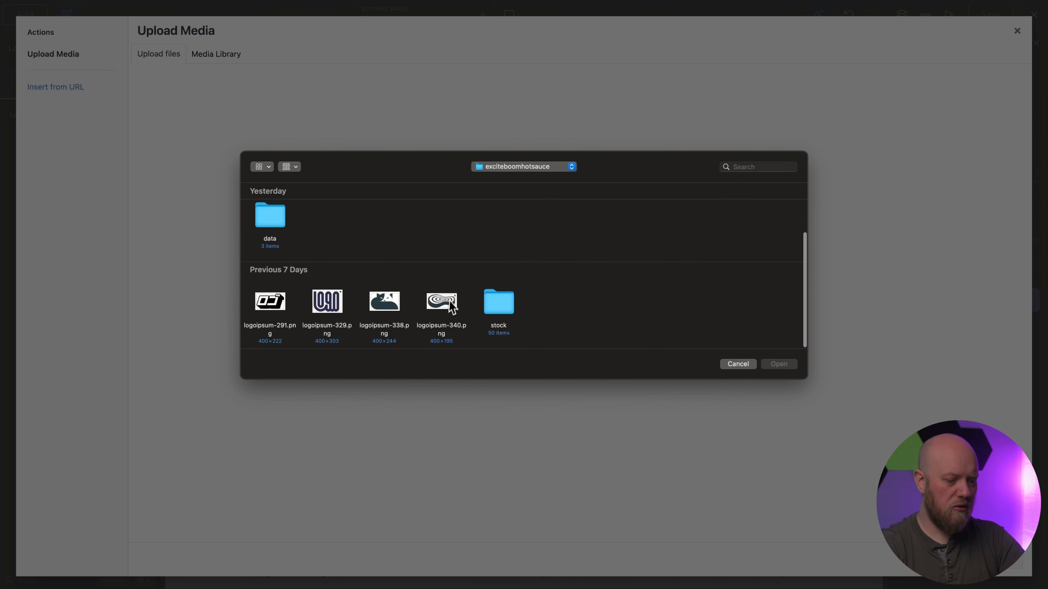
pyautogui.keyDown('super'); pyautogui.click(270, 314); pyautogui.keyUp('super')
pyautogui.keyDown('super'); pyautogui.click(326, 311); pyautogui.keyUp('super')
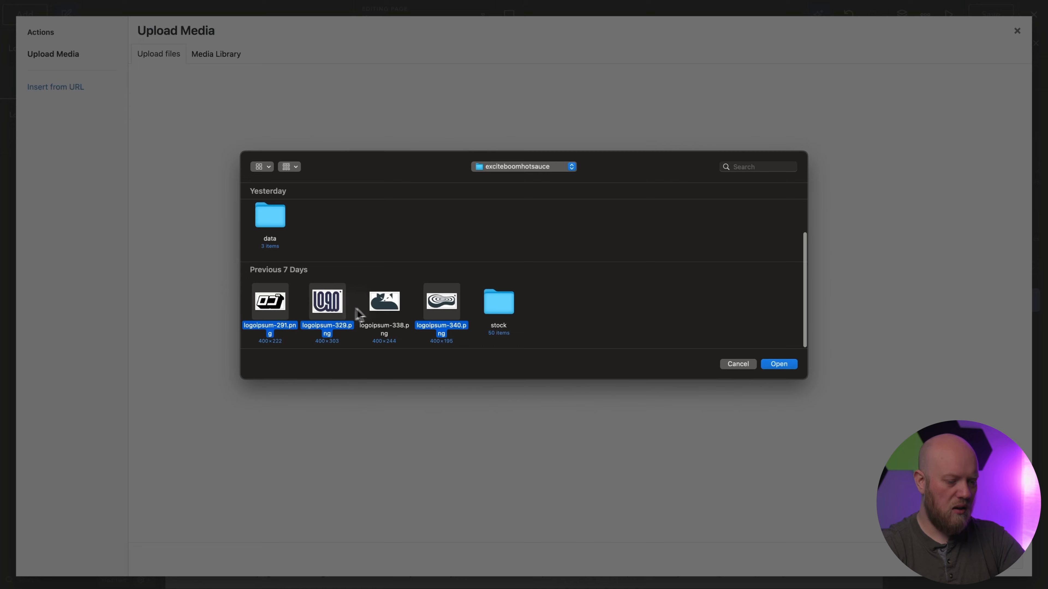
pyautogui.click(779, 365)
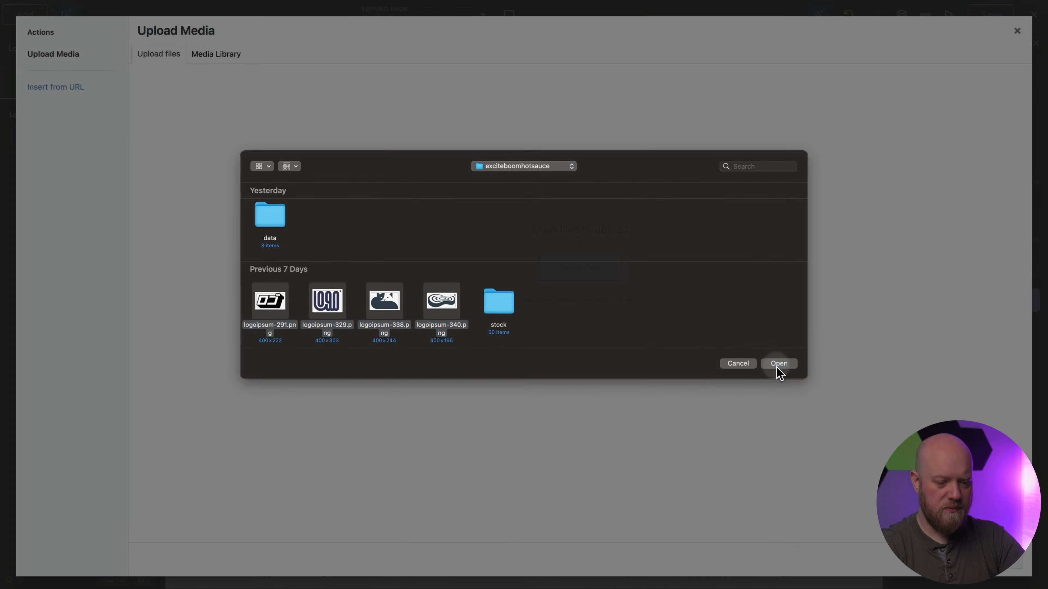
pyautogui.click(1013, 563)
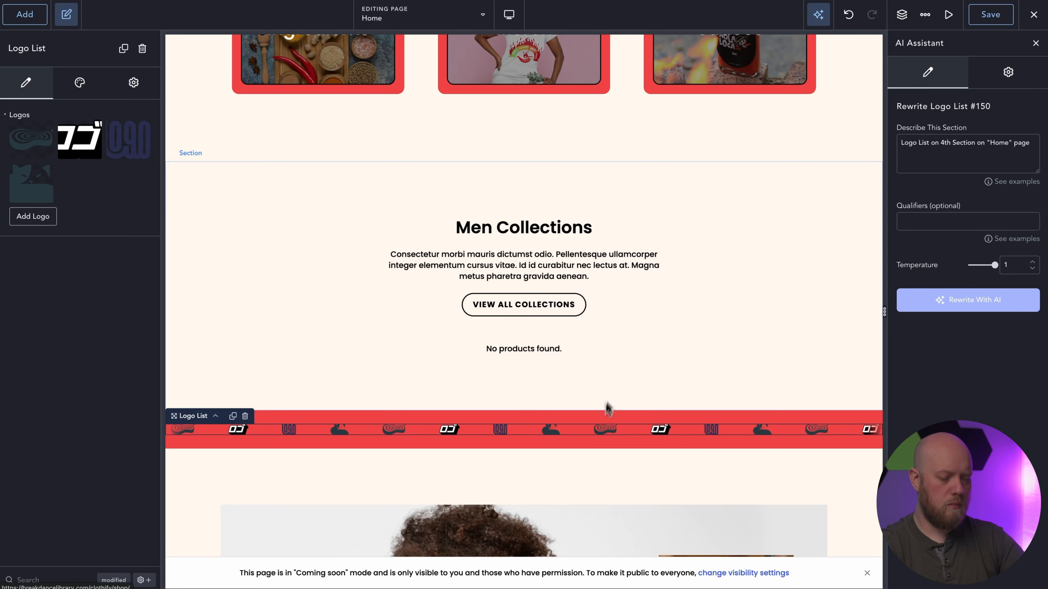
# - Set the Products List in the Men Collections section to show All products
pyautogui.click(523, 352)
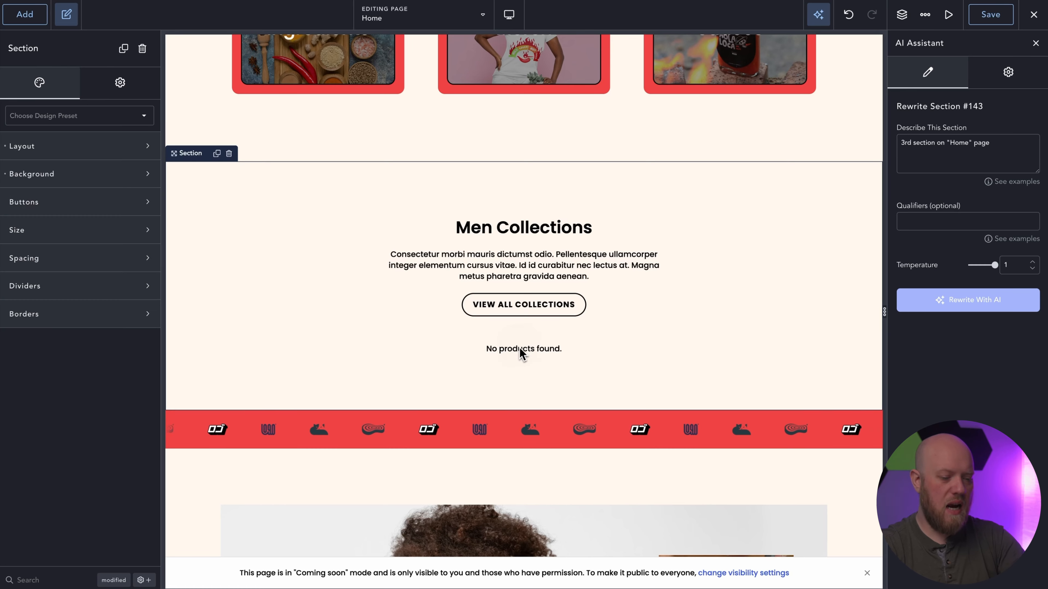
pyautogui.click(520, 351)
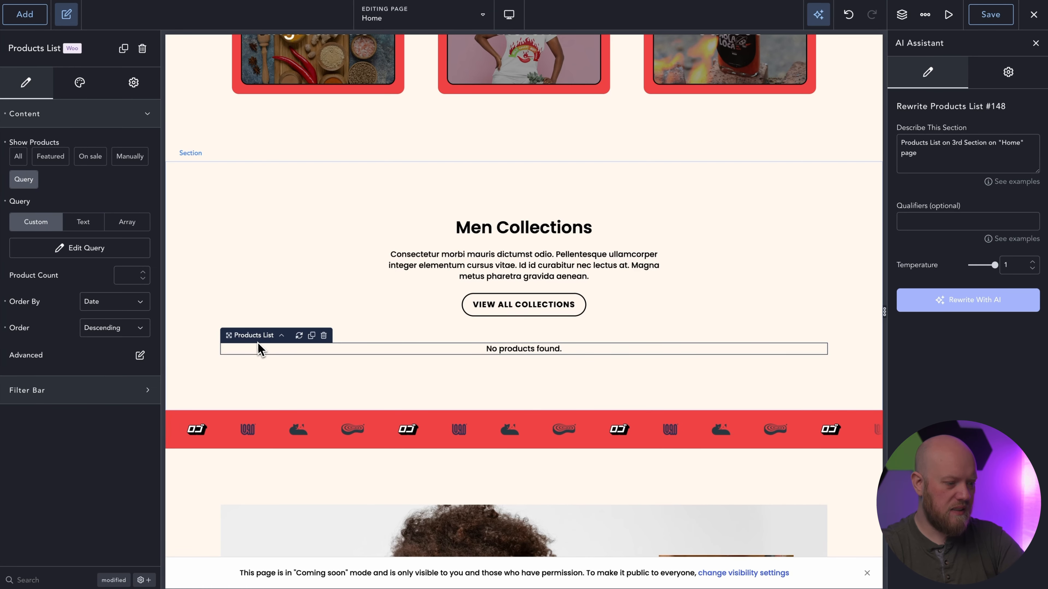
pyautogui.click(19, 157)
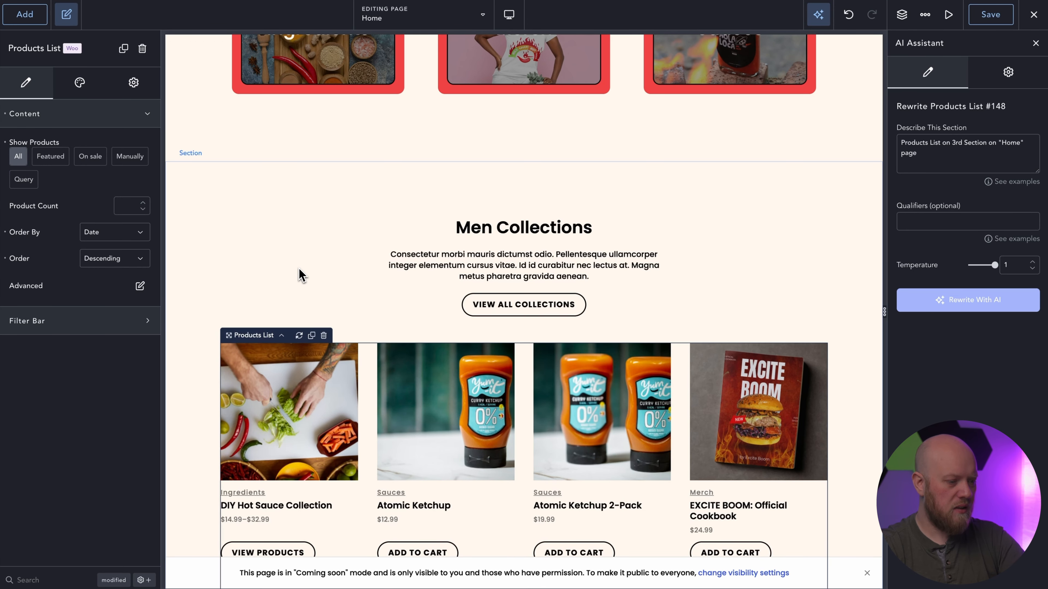
# - Look through the product cards and their buttons in the Men Collections Products List
pyautogui.scroll(-3, 300, 275)
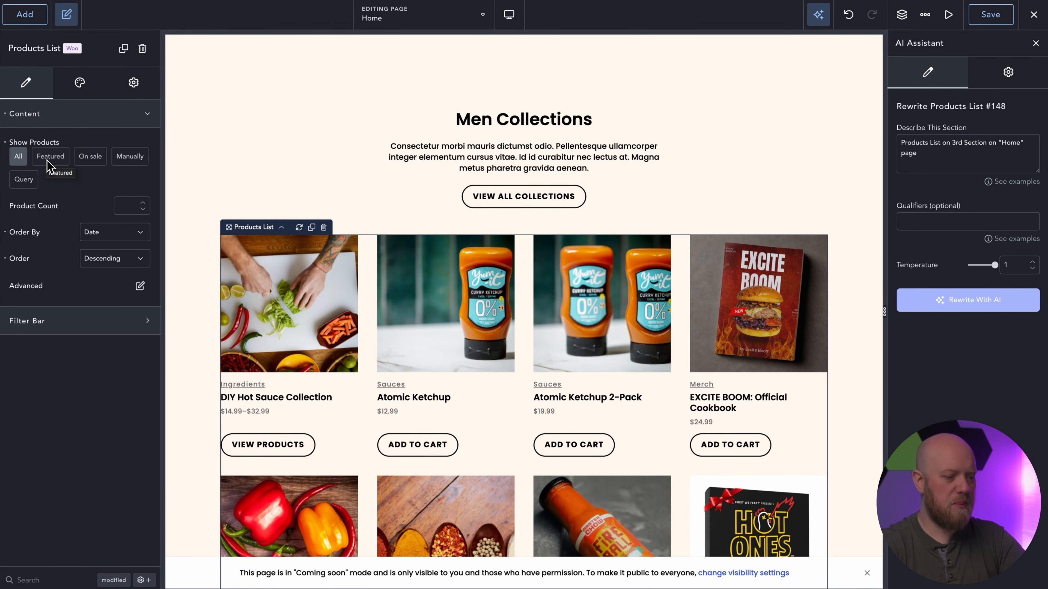
pyautogui.click(57, 121)
pyautogui.scroll(5, 597, 312)
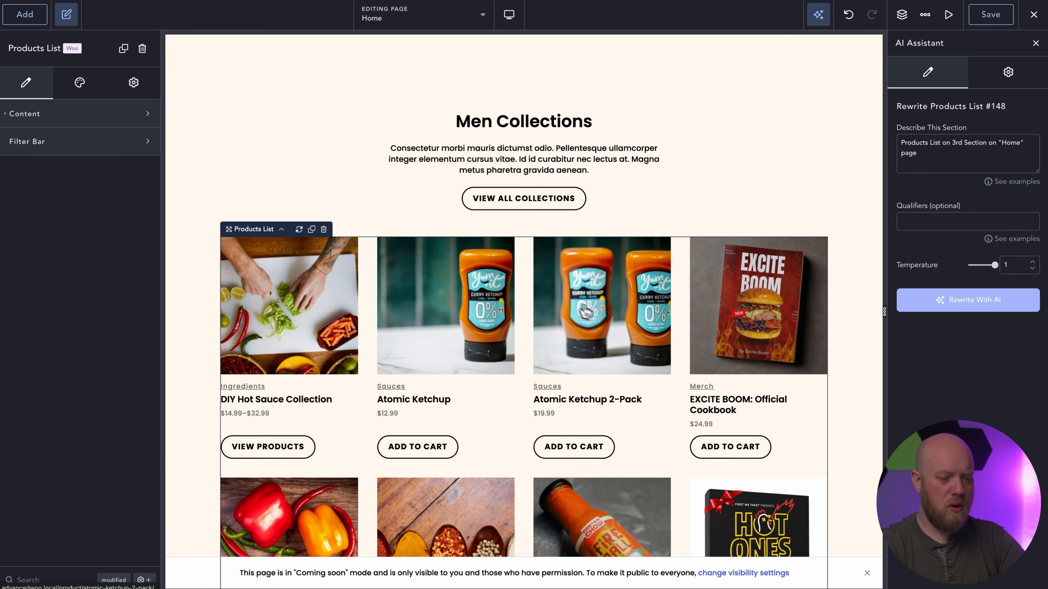
pyautogui.scroll(-3, 596, 312)
pyautogui.scroll(-10, 597, 315)
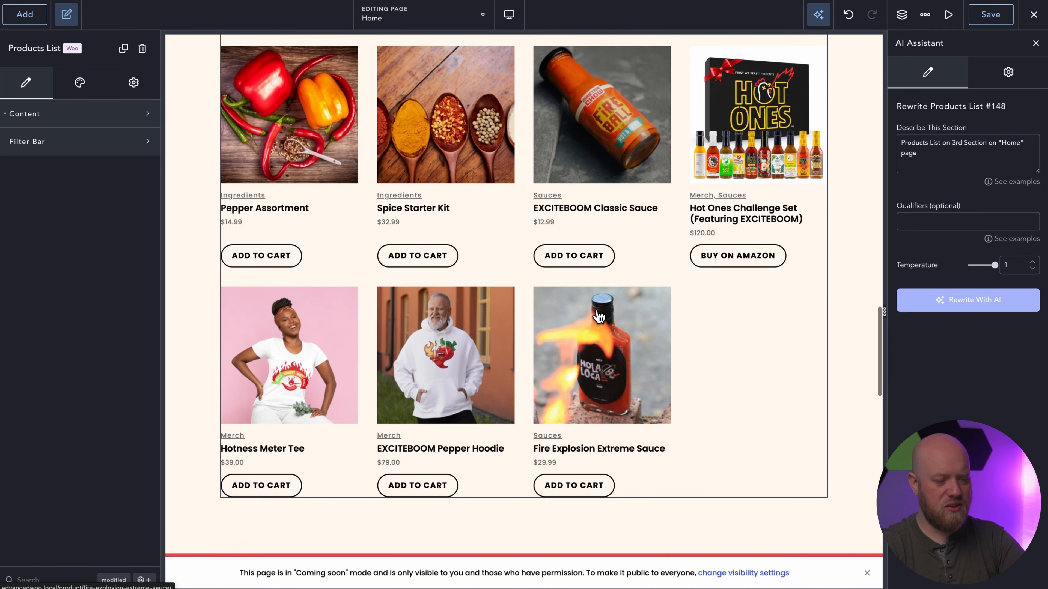
pyautogui.scroll(8, 575, 428)
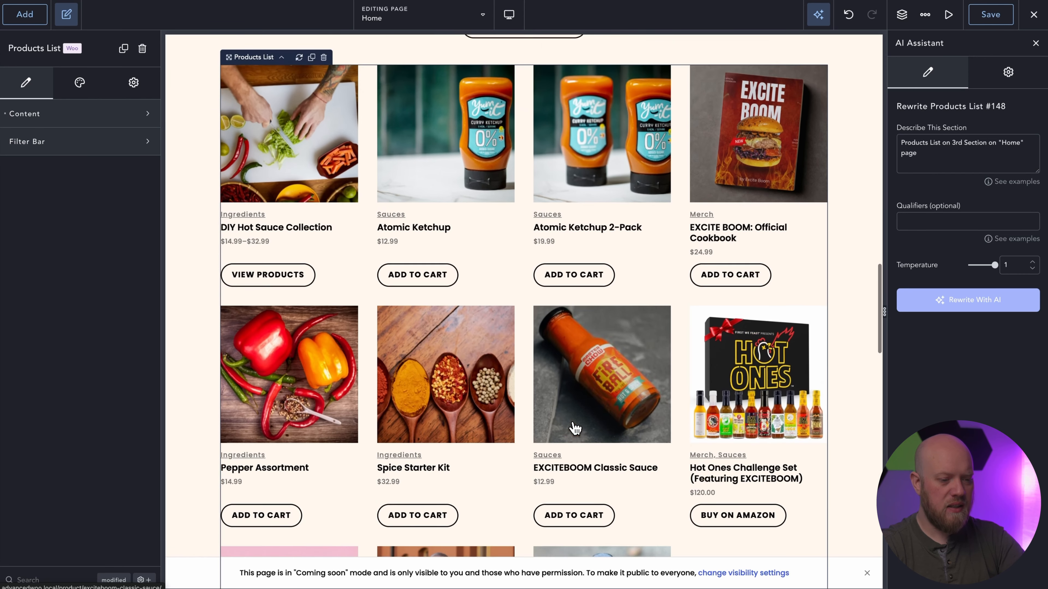
pyautogui.scroll(-3, 575, 428)
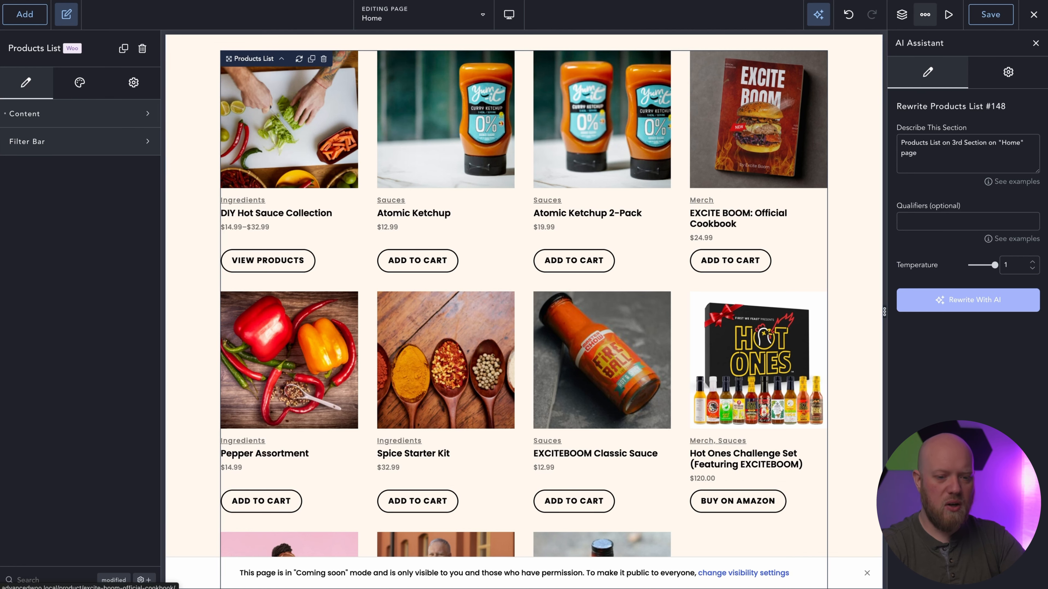
# - Open the Secondary Buttons settings in the global WooCommerce button and link styles
pyautogui.click(926, 16)
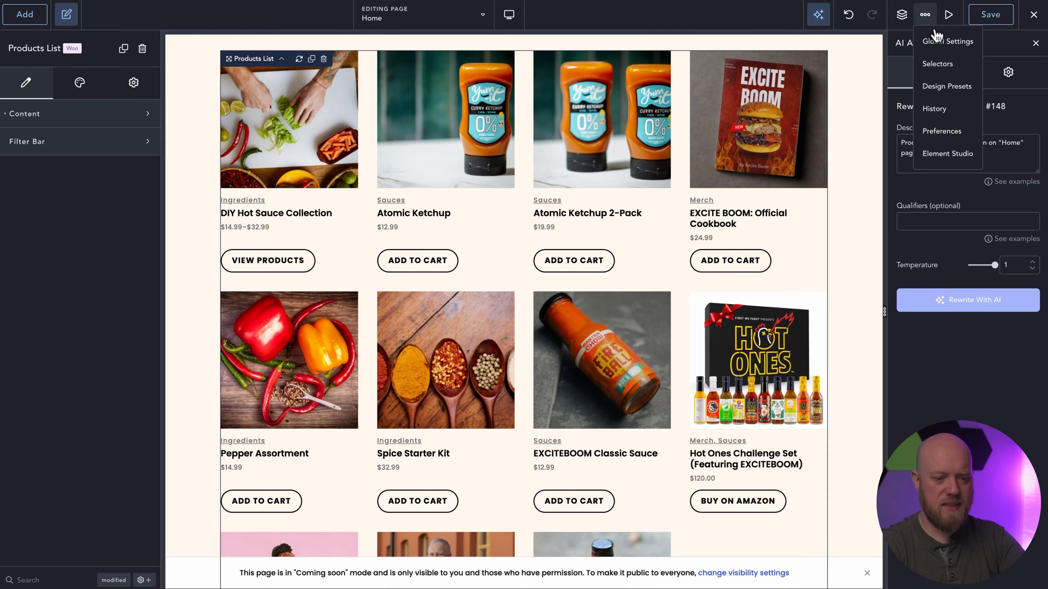
pyautogui.click(939, 41)
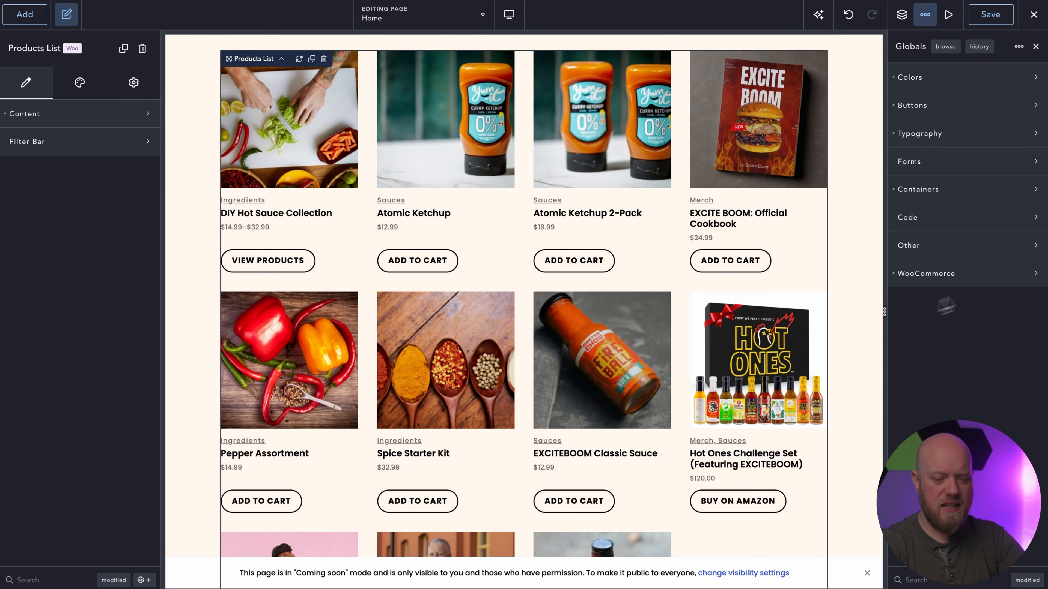
pyautogui.click(1001, 277)
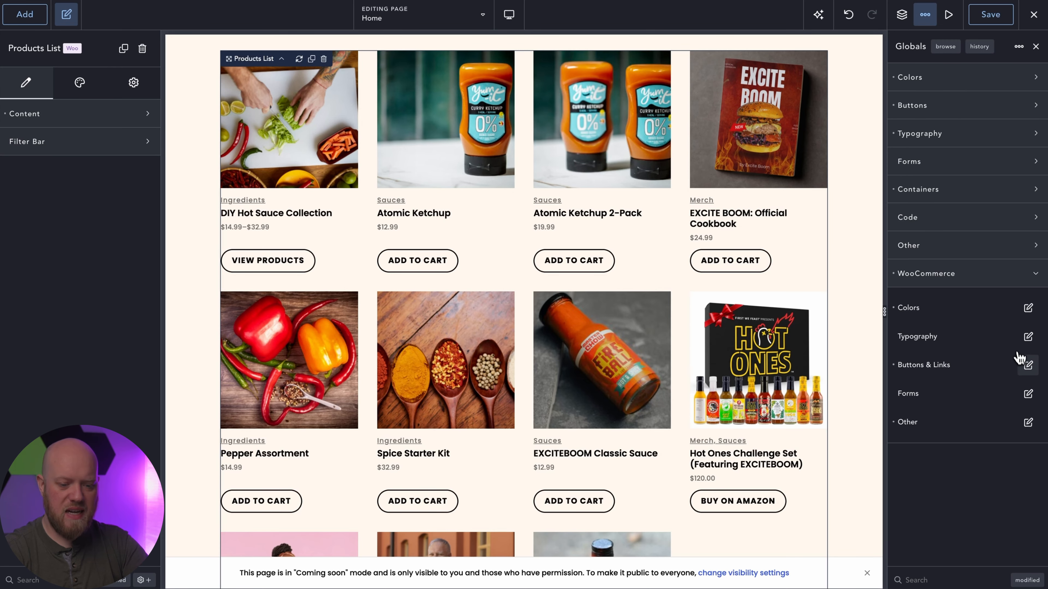
pyautogui.click(1027, 365)
pyautogui.moveTo(973, 381); pyautogui.dragTo(915, 65)
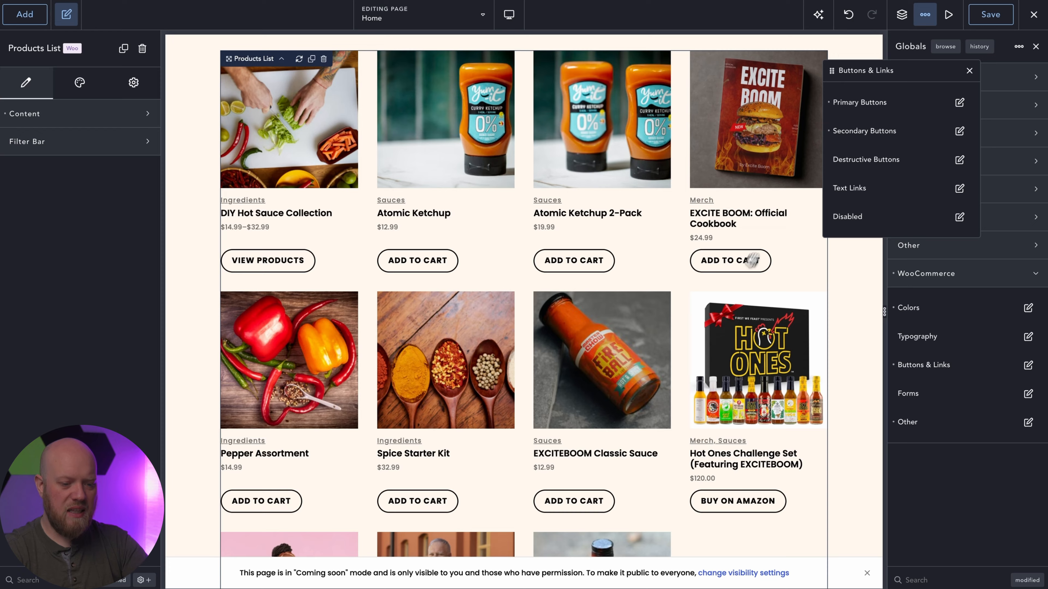
pyautogui.click(959, 132)
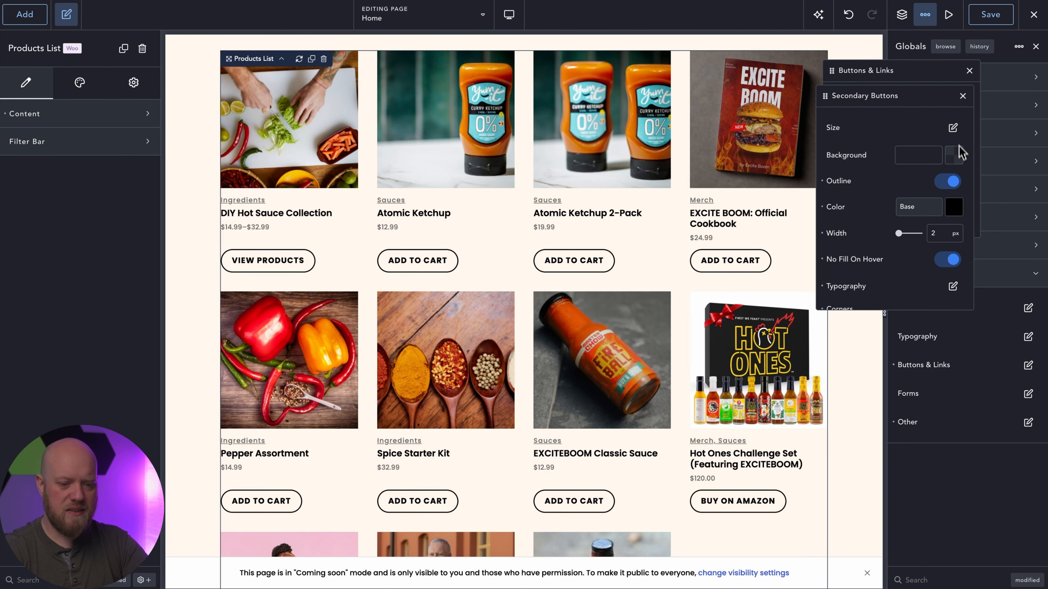
pyautogui.click(953, 156)
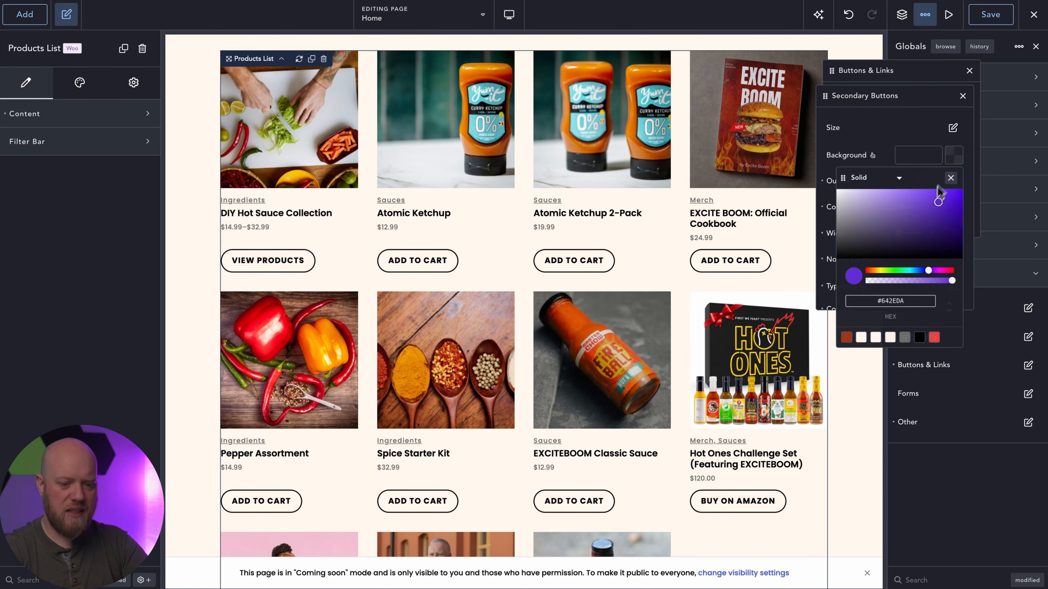
pyautogui.click(918, 203)
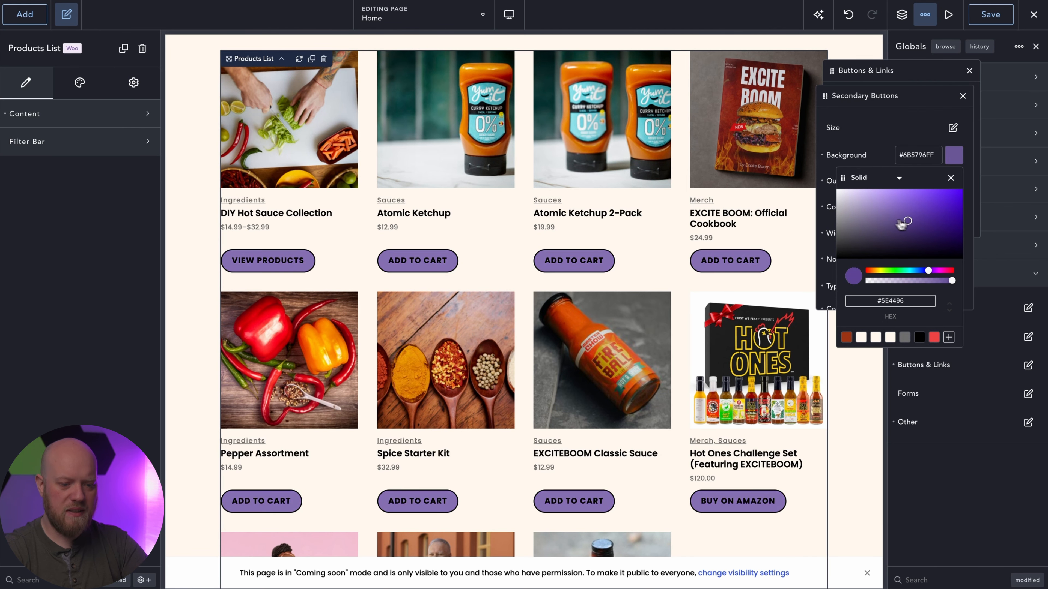
pyautogui.click(823, 156)
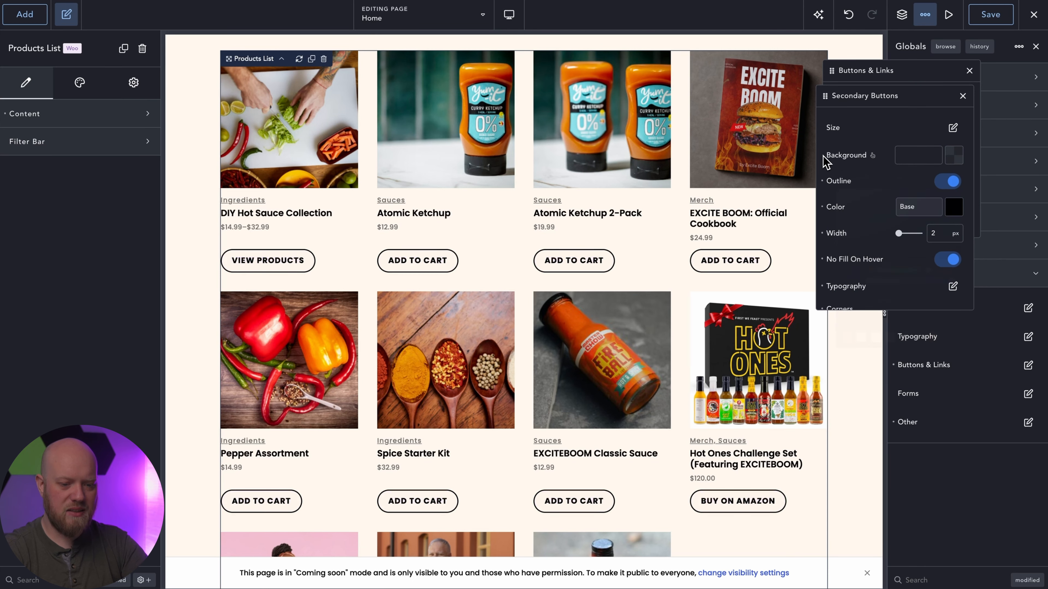
# - Set the WooCommerce secondary buttons' background to the Action color, turn off their outline, and close the button settings
pyautogui.click(959, 164)
pyautogui.click(935, 337)
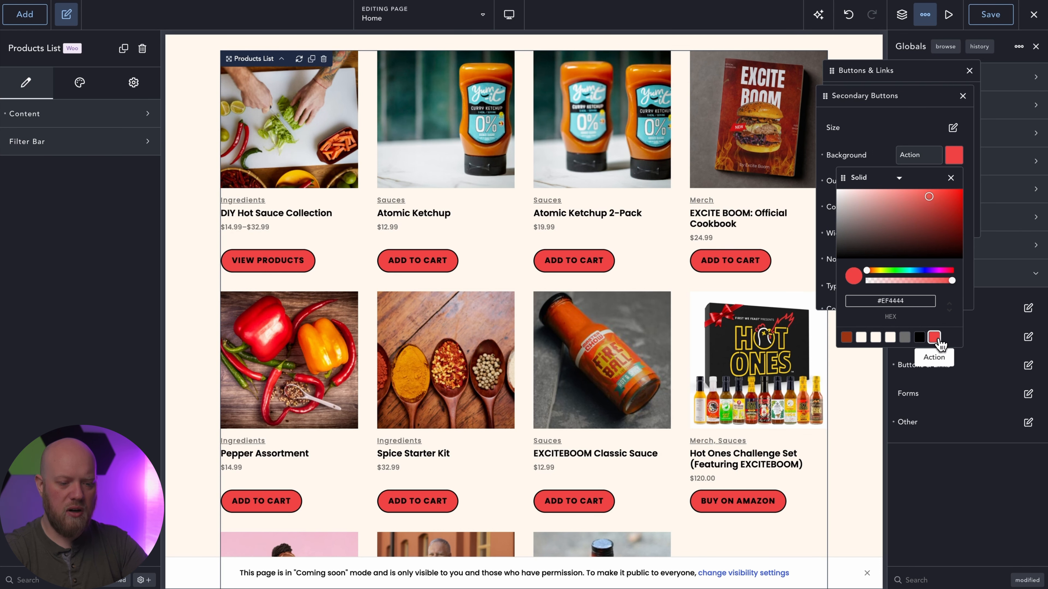
pyautogui.click(922, 136)
pyautogui.click(946, 182)
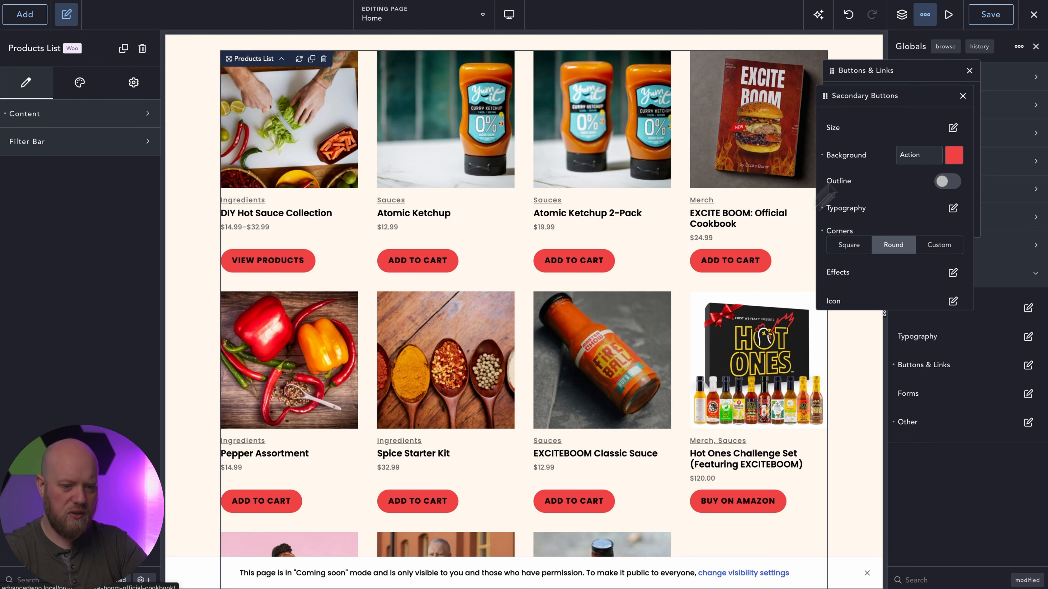
pyautogui.click(962, 96)
pyautogui.click(969, 70)
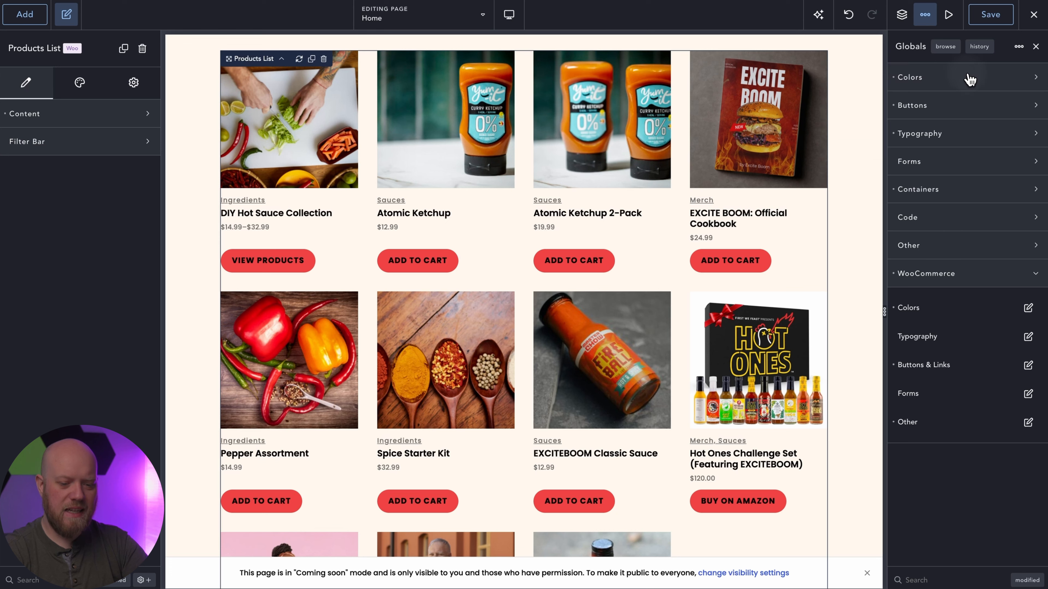
# - Give the global WooCommerce product images a 12 px border radius and a 2 px black border, and close the settings
pyautogui.click(1027, 422)
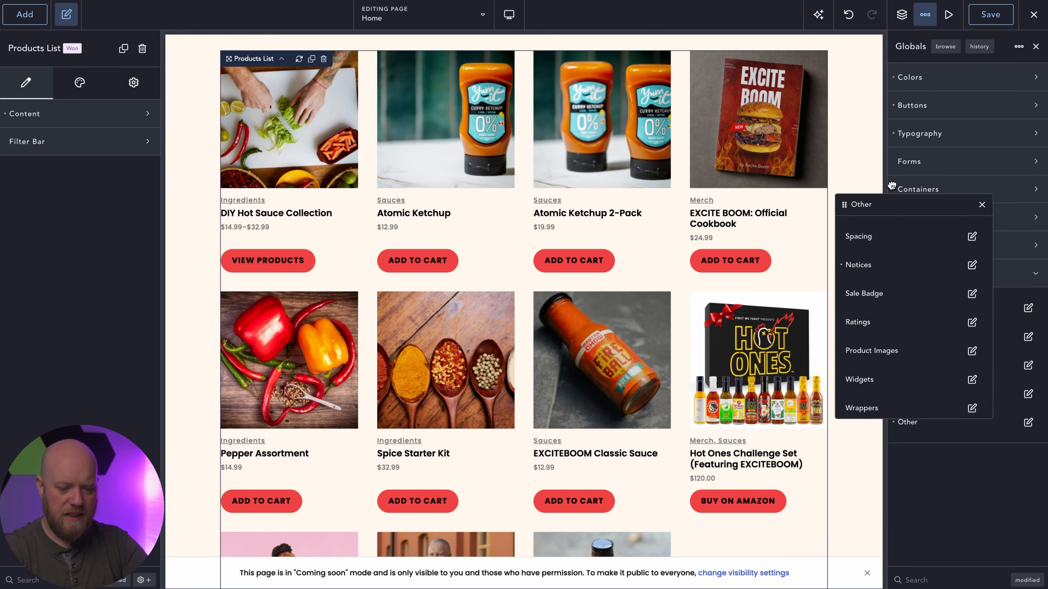
pyautogui.click(963, 338)
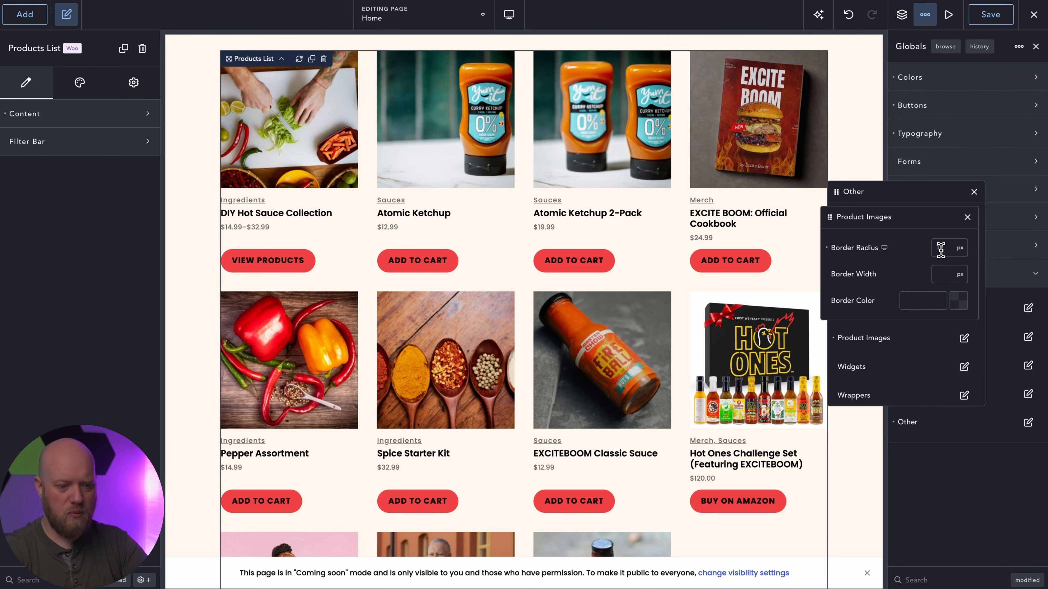
pyautogui.click(939, 272)
pyautogui.write('2')
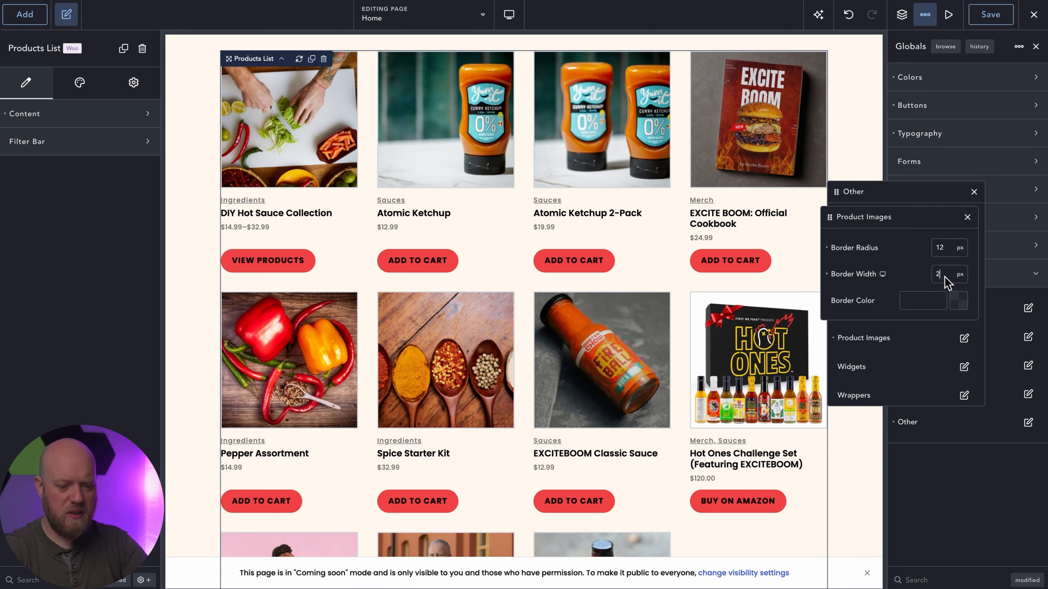
pyautogui.click(959, 301)
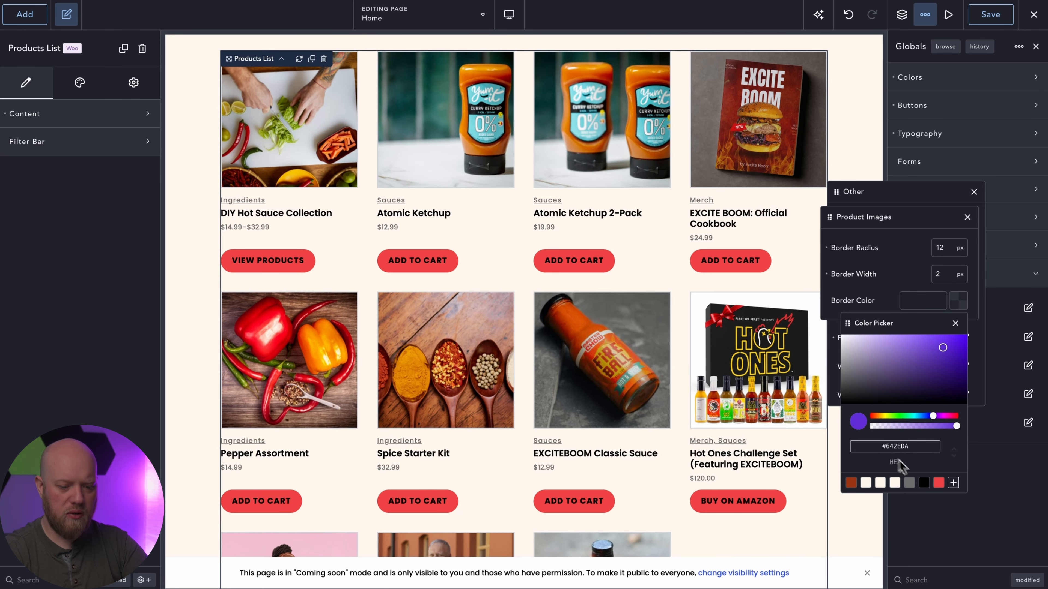
pyautogui.click(925, 485)
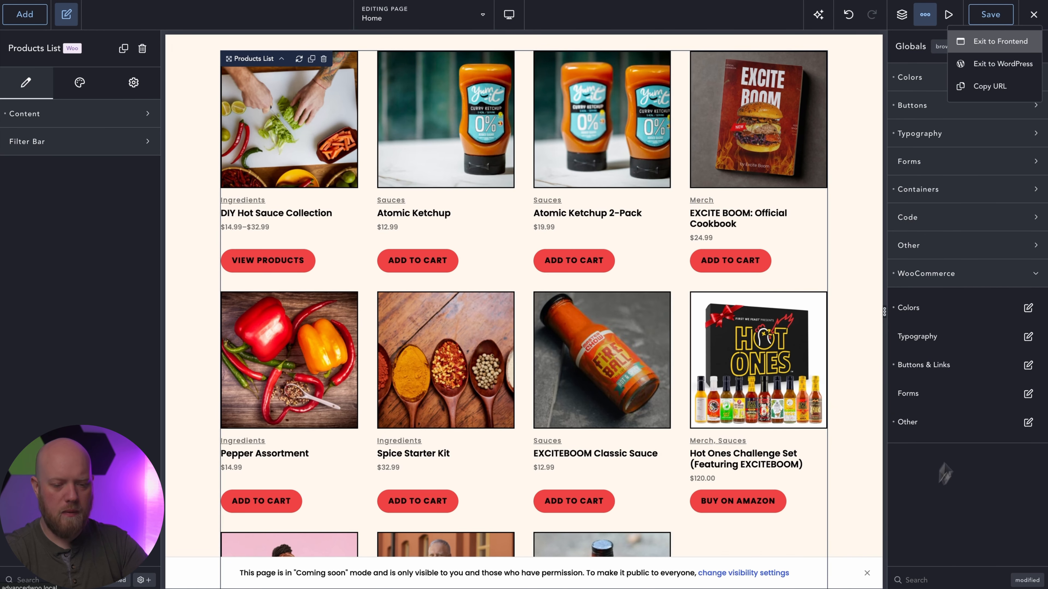
pyautogui.click(673, 130)
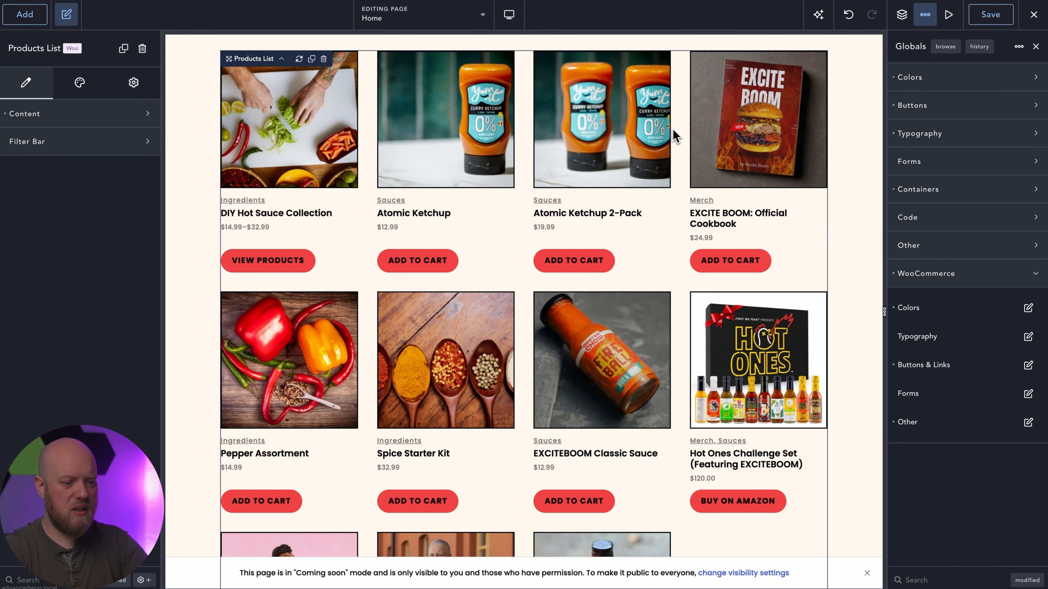
# - Remove the border override from the image element of the Men Collections Products List so it follows the global product image style
pyautogui.click(80, 84)
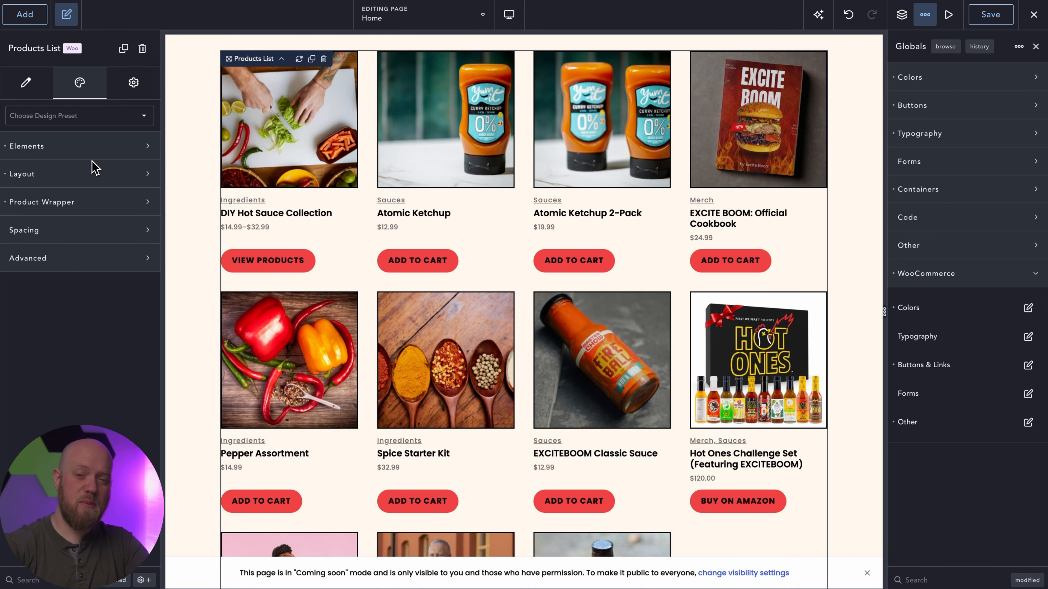
pyautogui.click(105, 144)
pyautogui.click(140, 181)
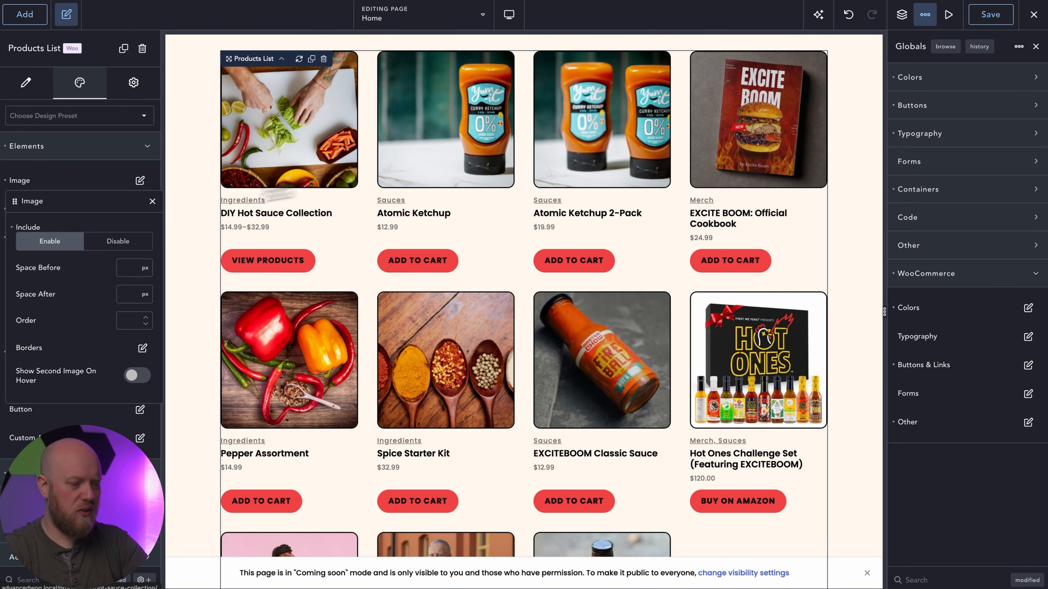
pyautogui.click(152, 201)
pyautogui.click(141, 150)
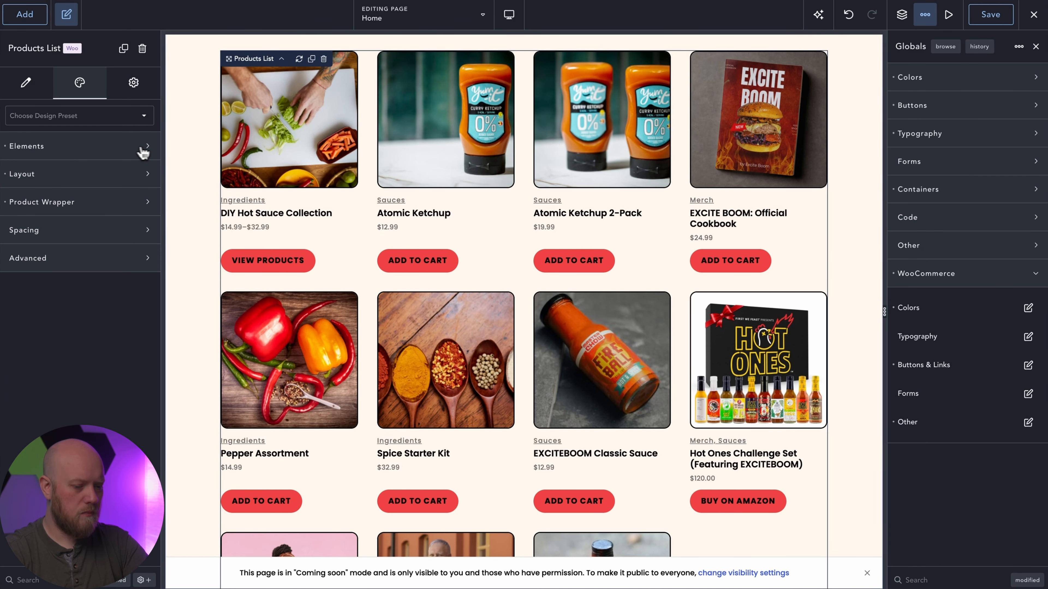
# - Delete the section with the hoodie model and featured DIY Hot Sauce Collection product, and the Latest News About Clothify section
pyautogui.scroll(-10, 765, 186)
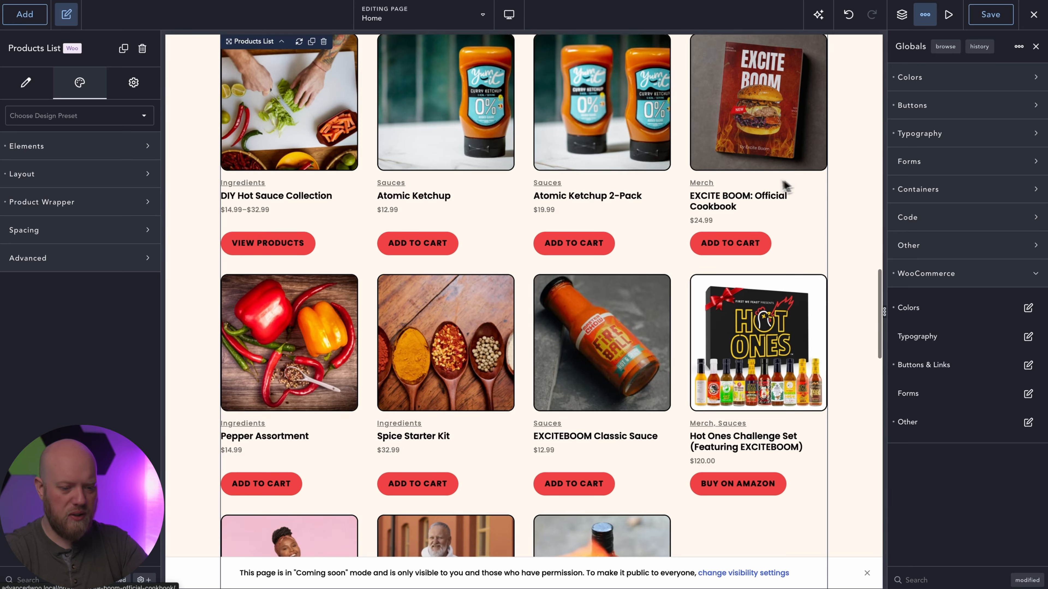
pyautogui.scroll(-5, 765, 182)
pyautogui.click(740, 151)
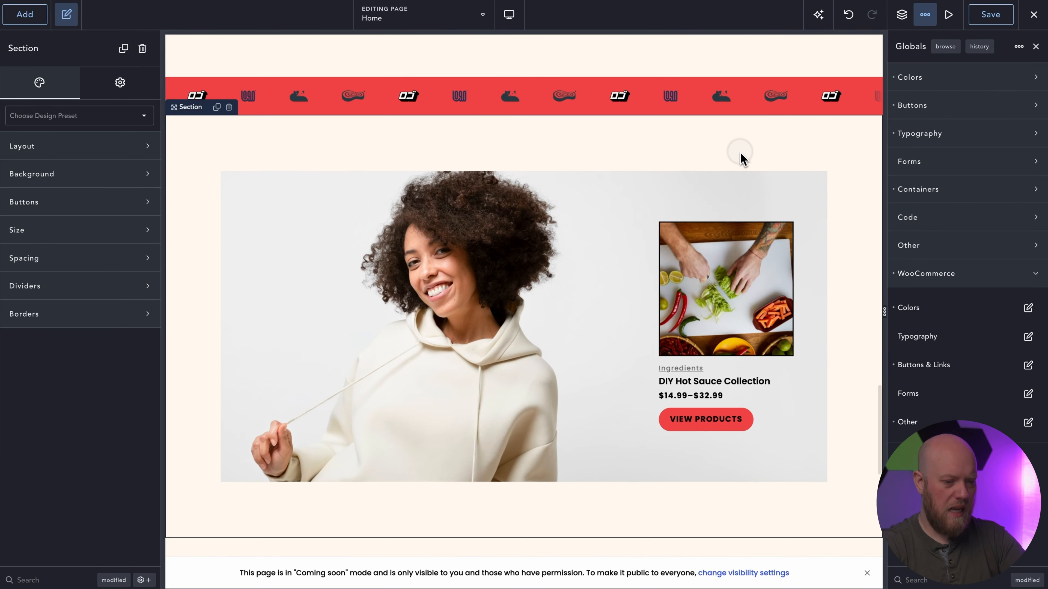
pyautogui.click(142, 48)
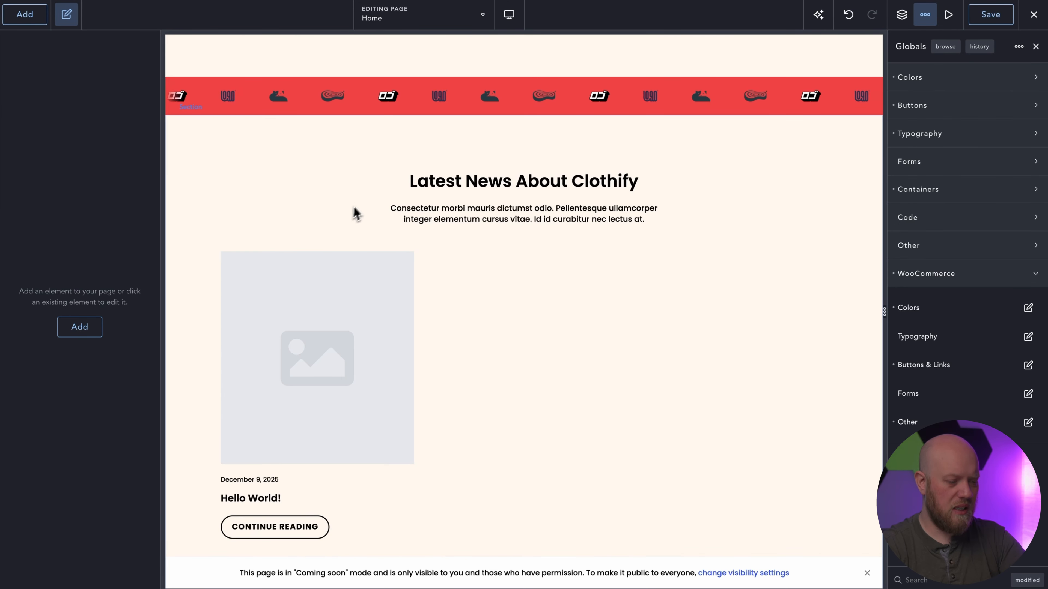
pyautogui.click(341, 213)
pyautogui.click(142, 48)
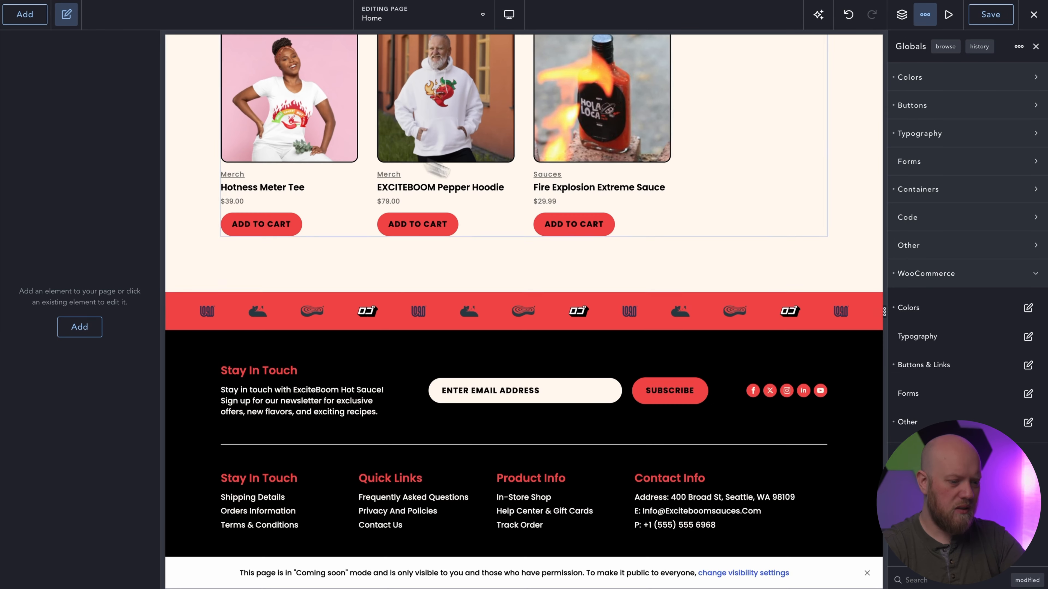
# - Select the section holding the Flavor Explosion icon boxes and open the design library on the This Website design set
pyautogui.scroll(12, 458, 390)
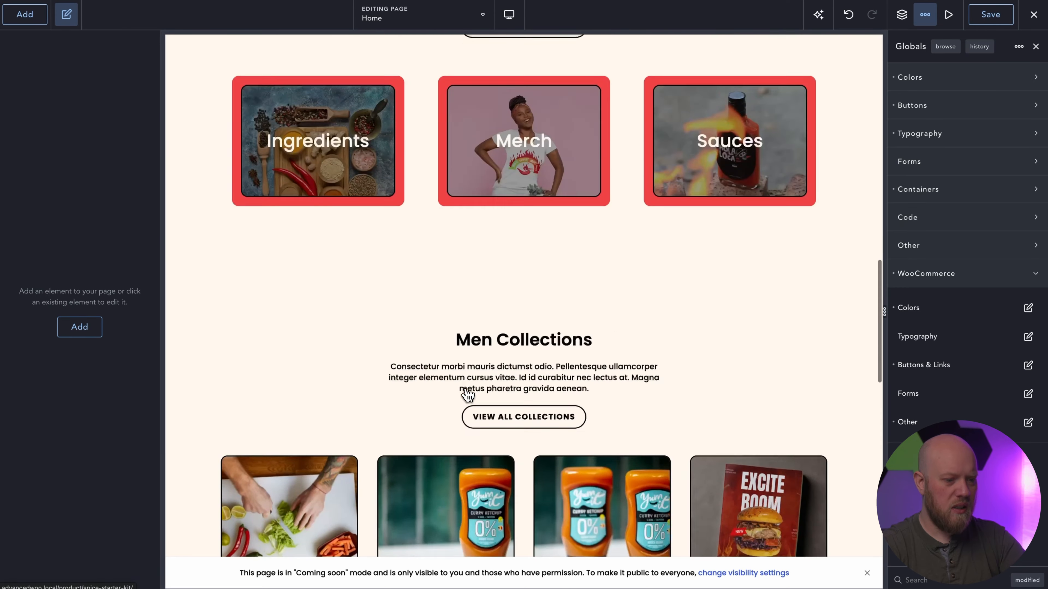
pyautogui.scroll(5, 467, 395)
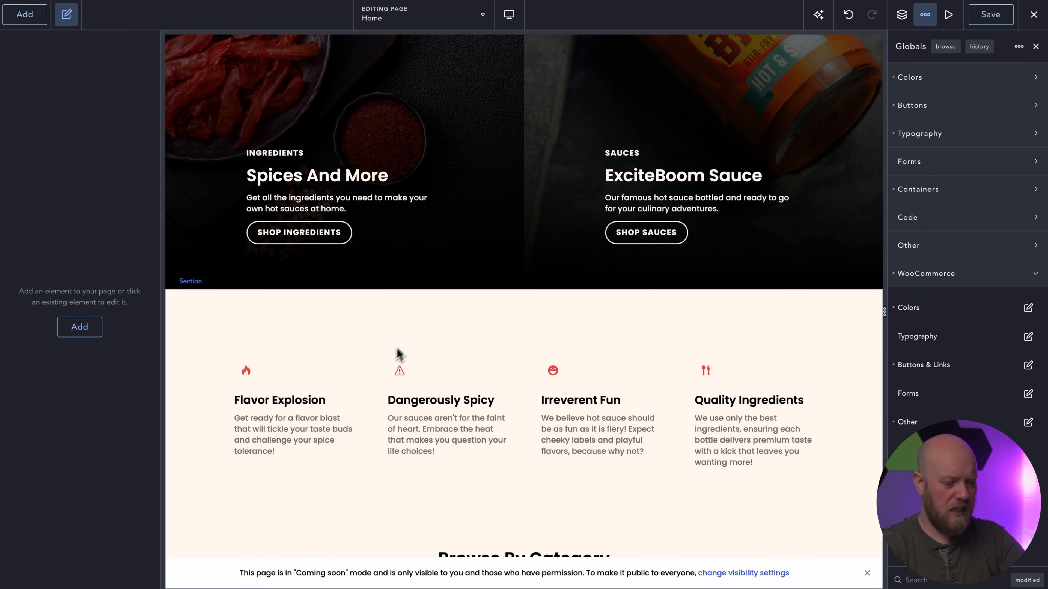
pyautogui.scroll(-2, 264, 392)
pyautogui.click(227, 384)
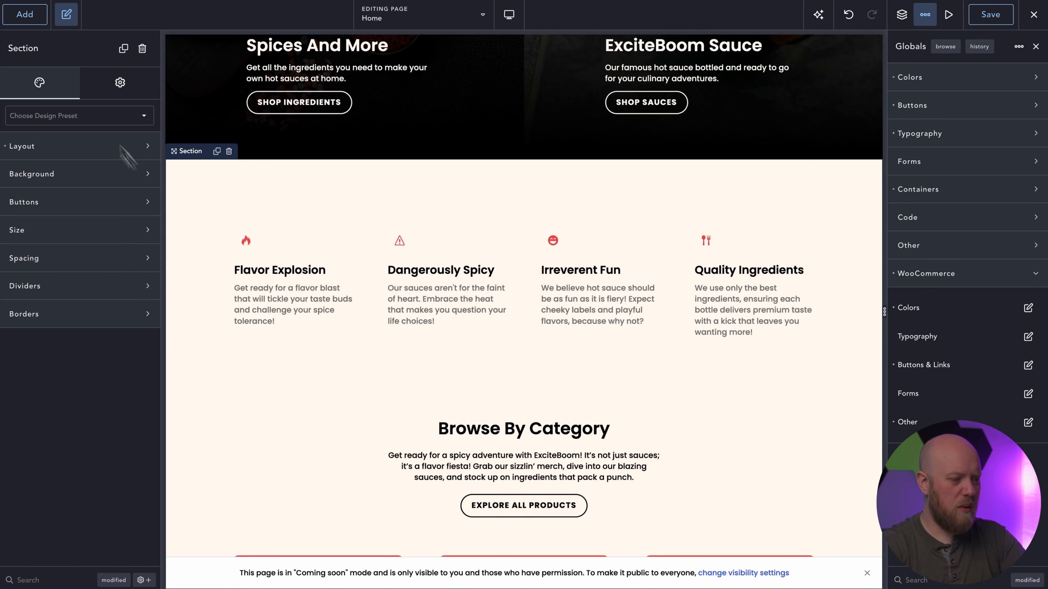
pyautogui.click(26, 15)
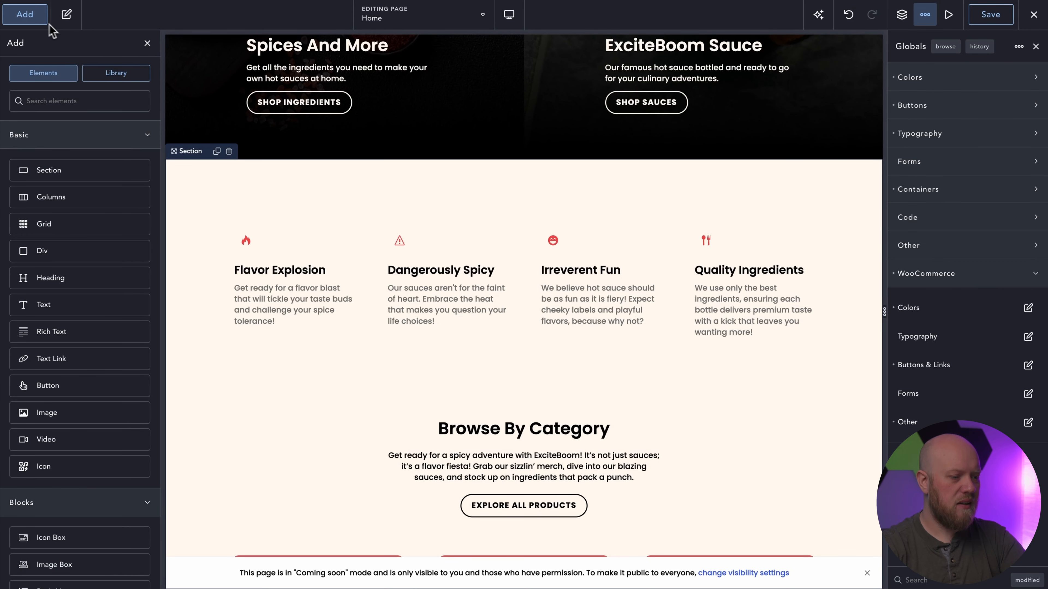
pyautogui.click(110, 73)
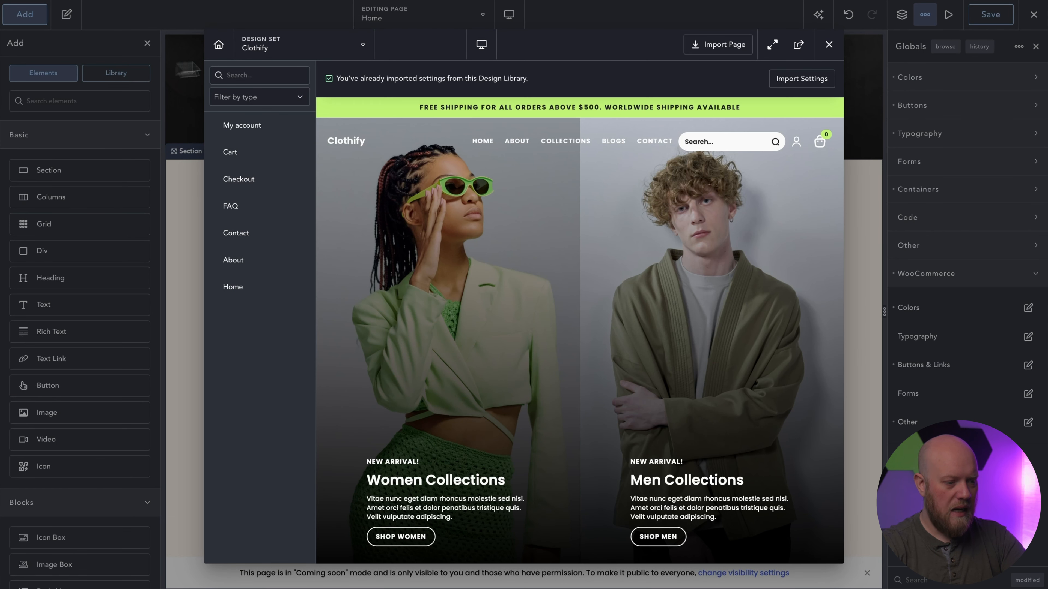
pyautogui.click(326, 47)
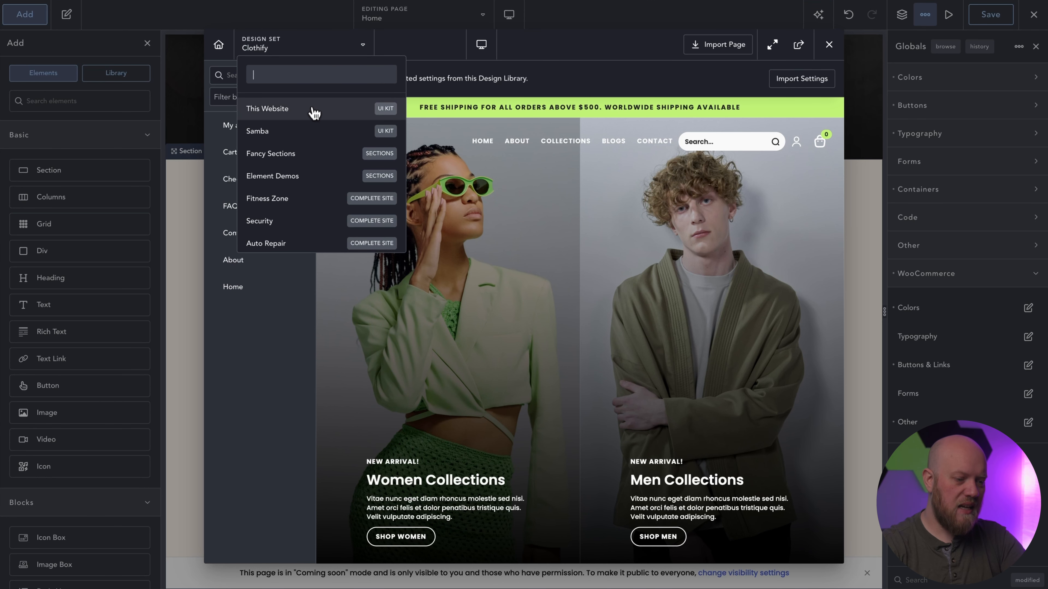
pyautogui.click(314, 118)
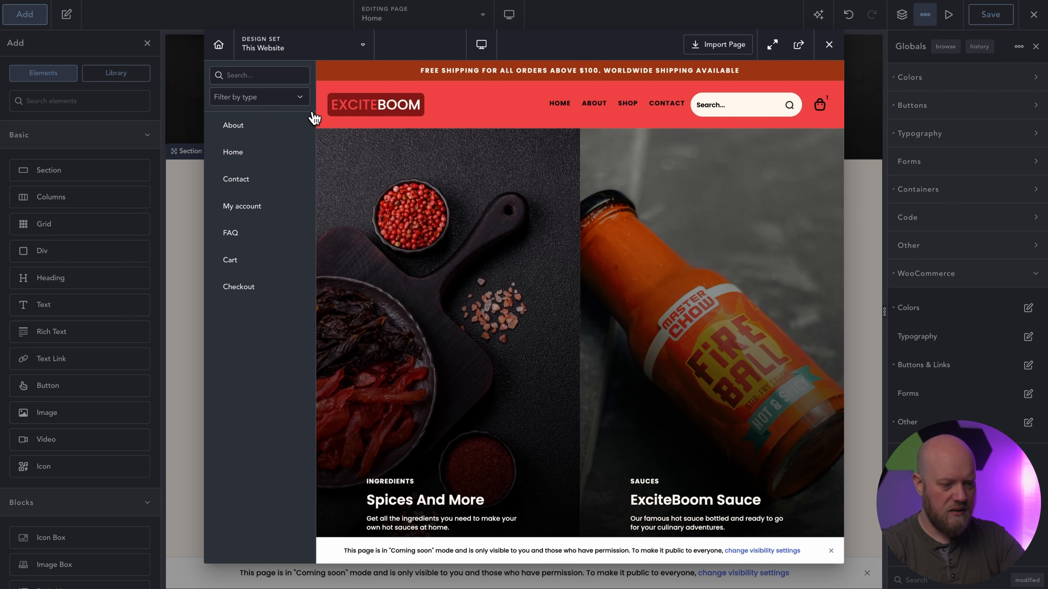
# - Add the About Clothify section with the group photo from the About design to the Home page
pyautogui.click(240, 128)
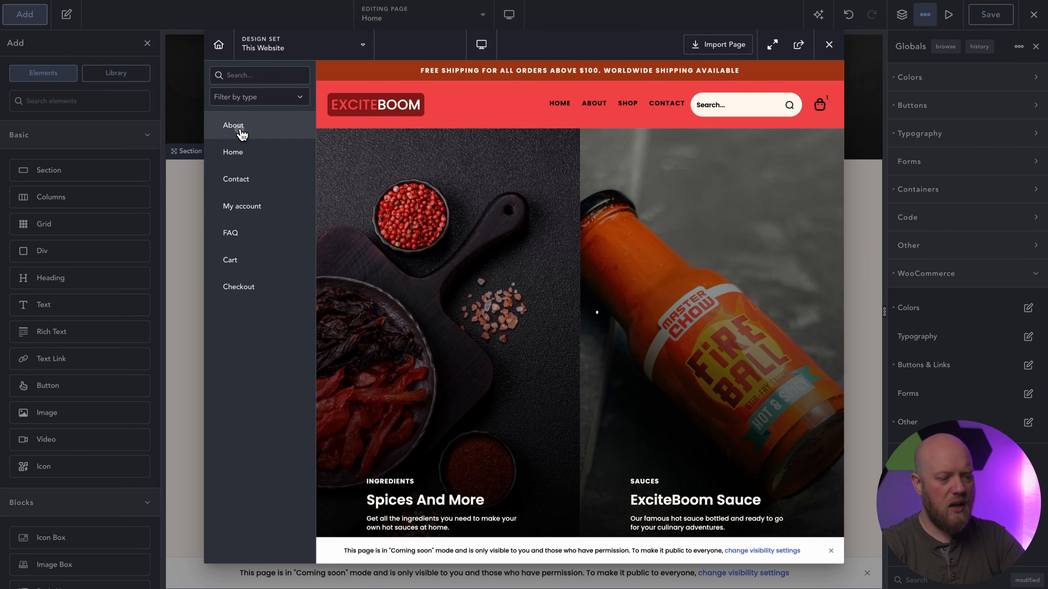
pyautogui.scroll(-10, 660, 273)
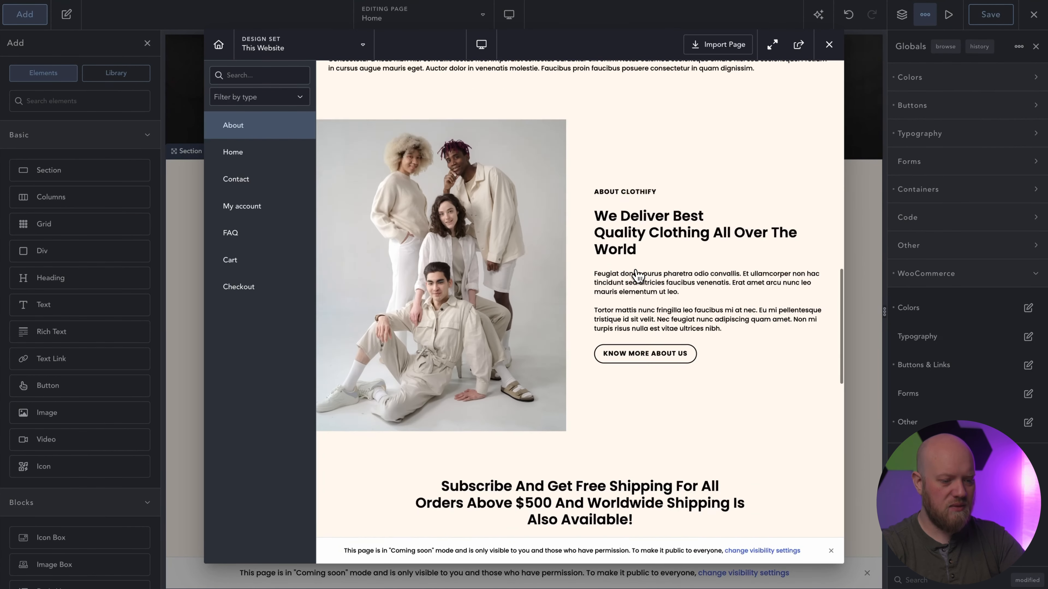
pyautogui.scroll(-3, 635, 273)
pyautogui.scroll(2, 635, 274)
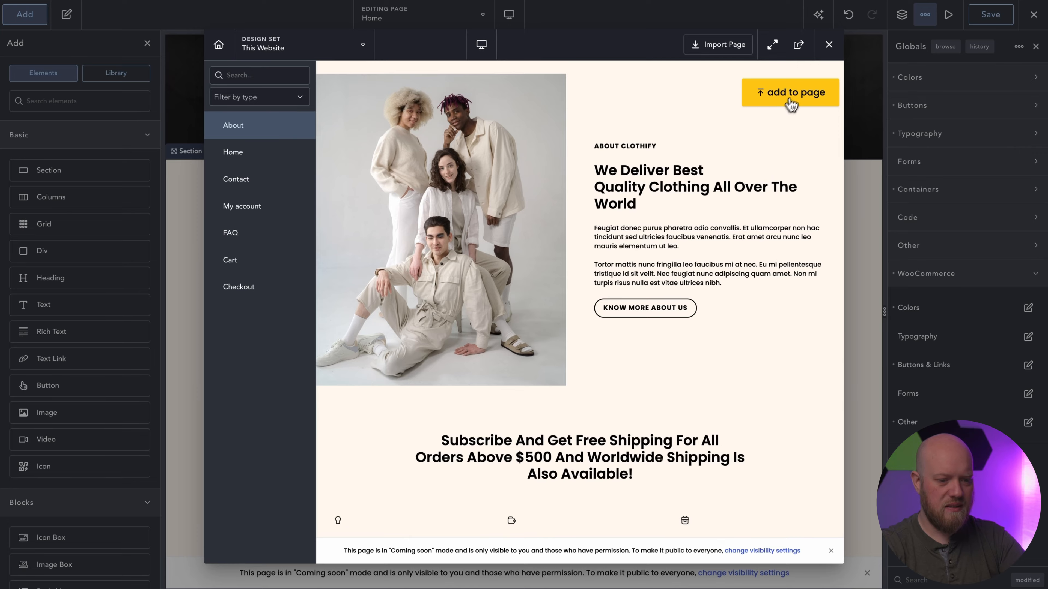
pyautogui.click(790, 101)
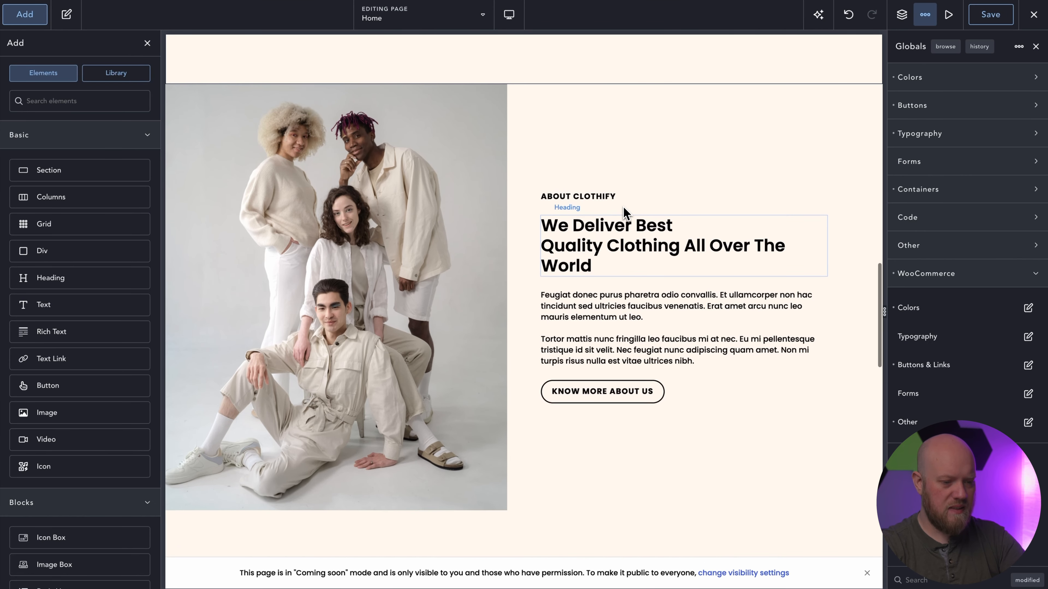
# - Collapse the page structure and move the new About Clothify section directly below the hero section
pyautogui.click(902, 16)
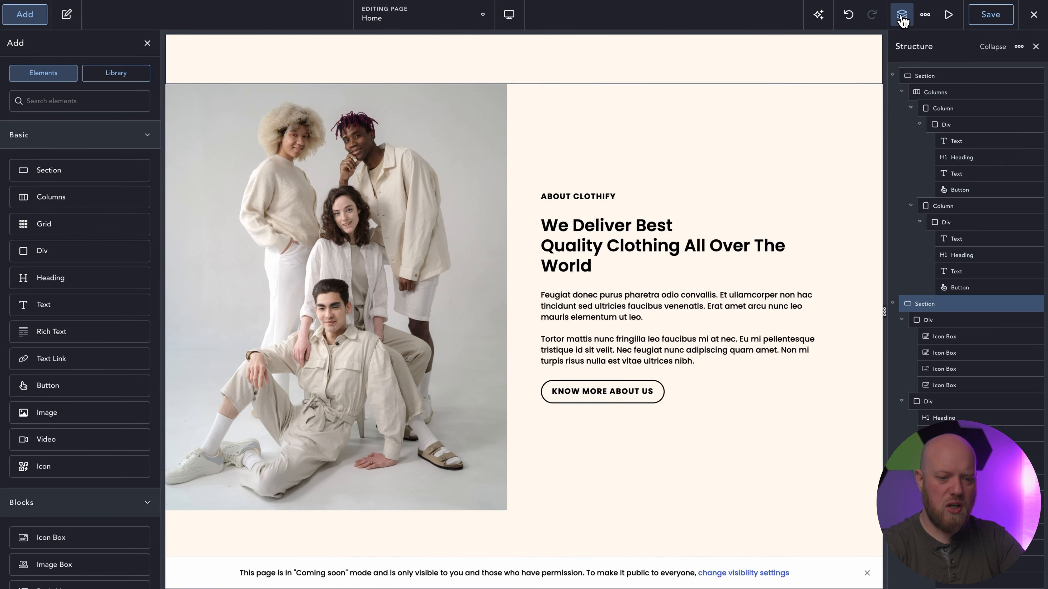
pyautogui.click(998, 48)
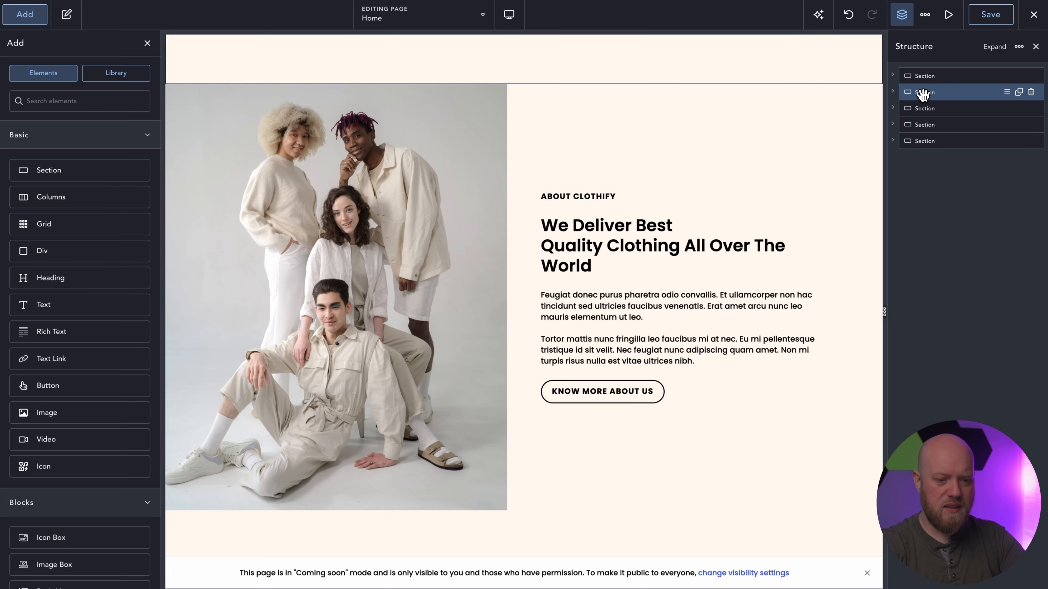
pyautogui.click(916, 108)
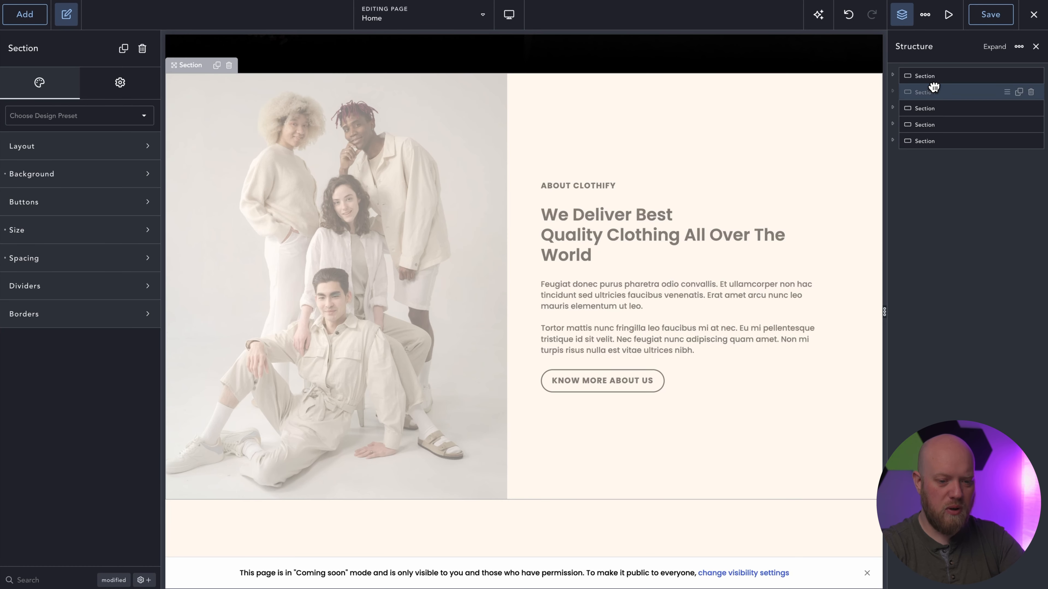
pyautogui.click(928, 92)
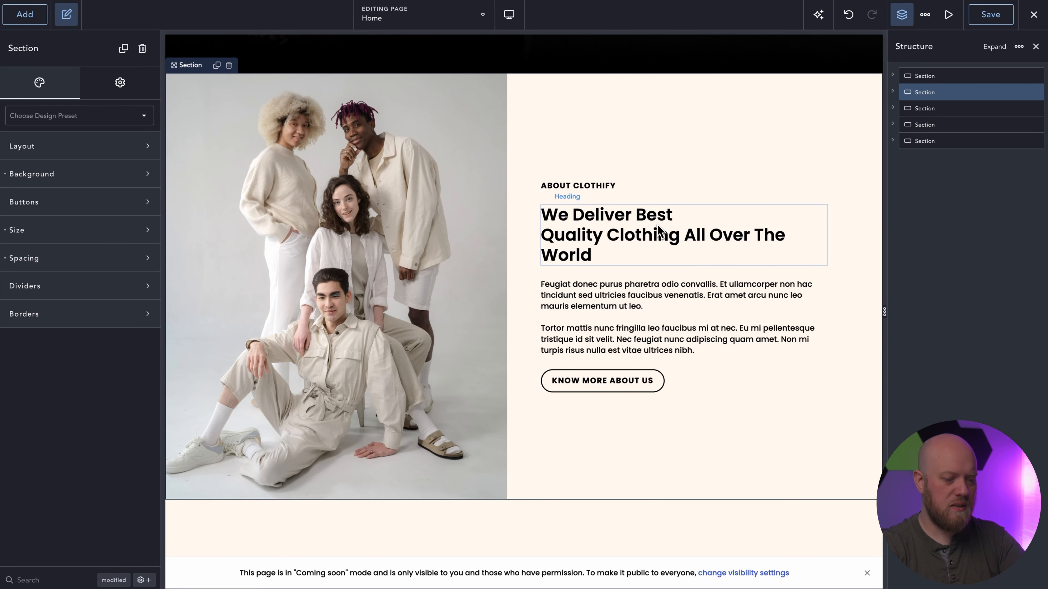
# - Replace the group photo in the About Clothify section with the media library image of two Yum-it curry ketchup bottles
pyautogui.scroll(-10, 658, 231)
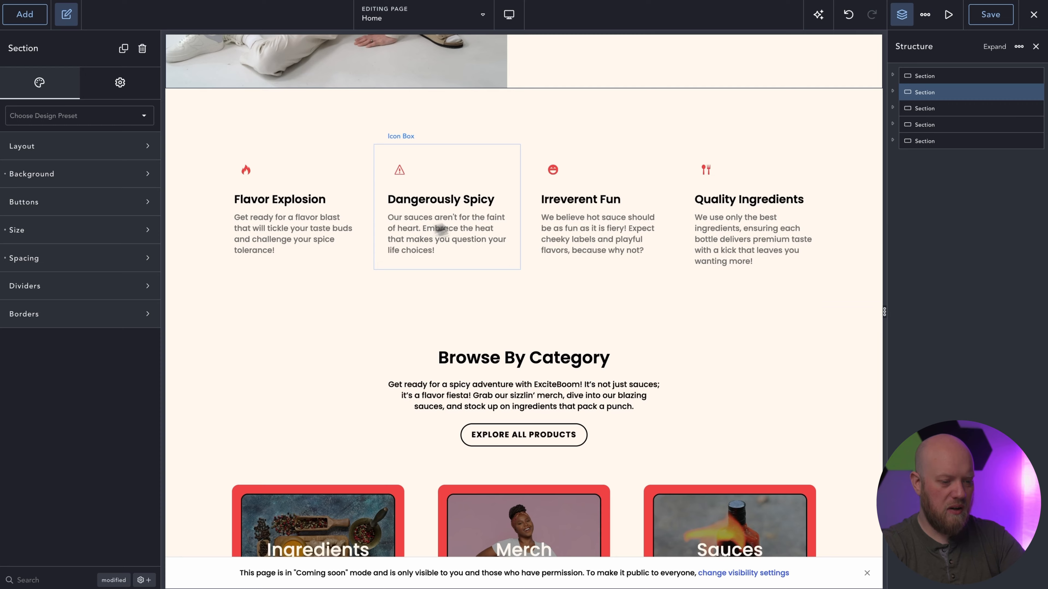
pyautogui.scroll(7, 497, 202)
pyautogui.scroll(-8, 497, 203)
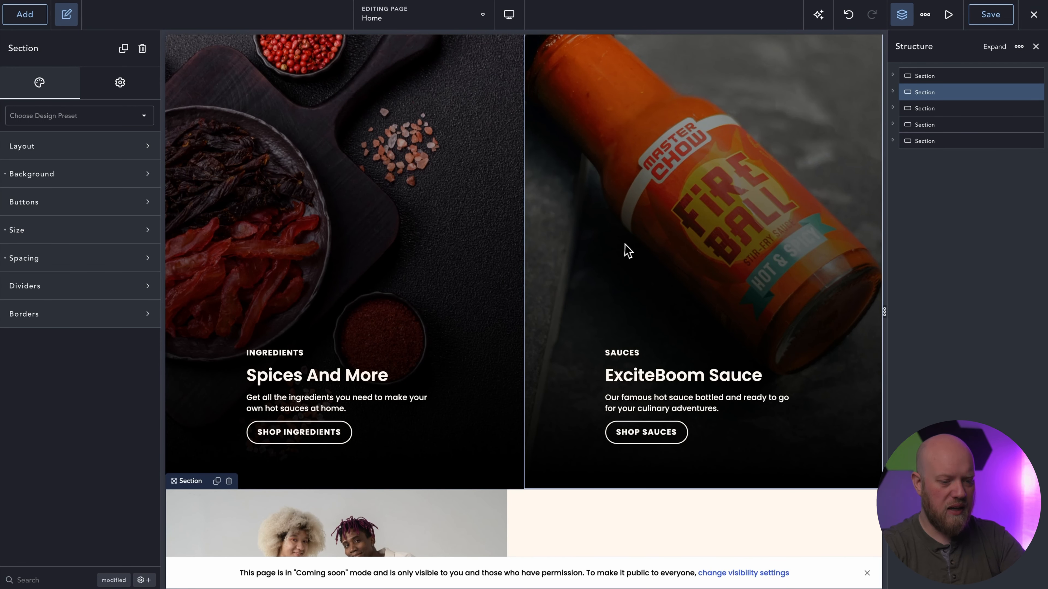
pyautogui.scroll(8, 628, 249)
pyautogui.scroll(3, 629, 249)
pyautogui.click(348, 206)
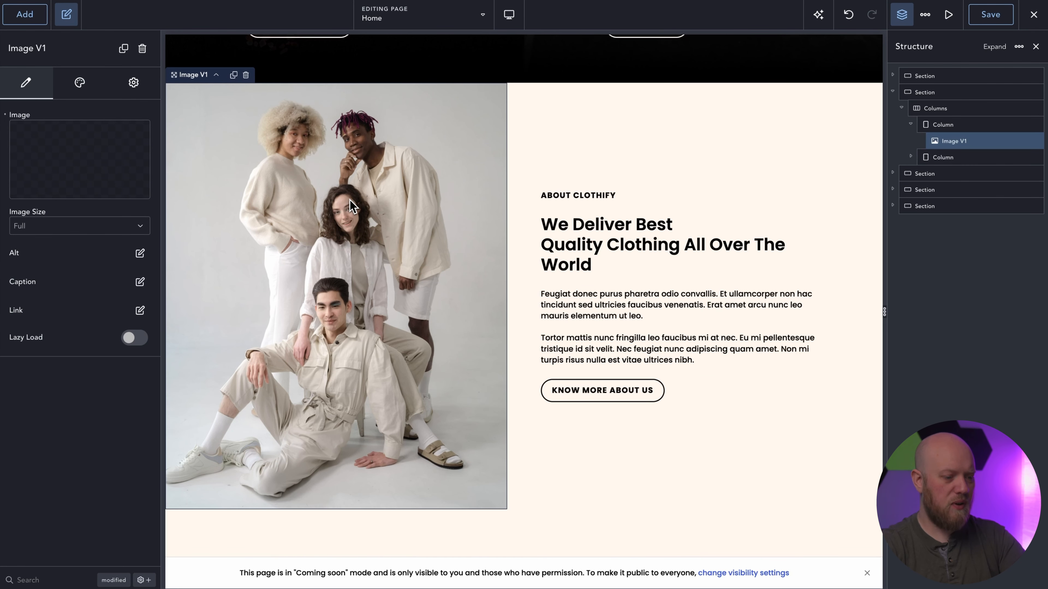
pyautogui.click(82, 160)
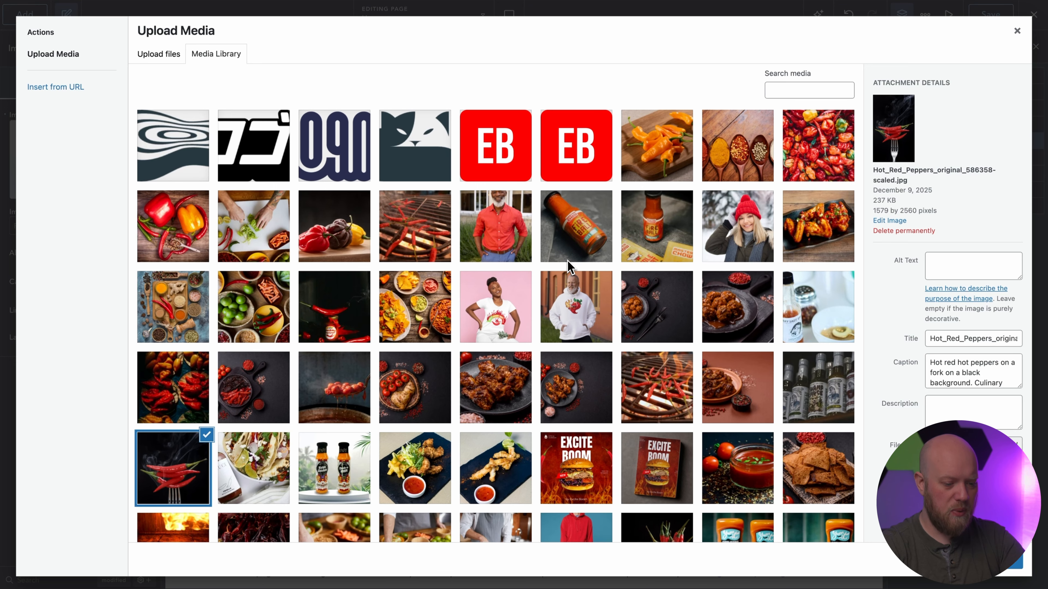
pyautogui.scroll(-5, 569, 266)
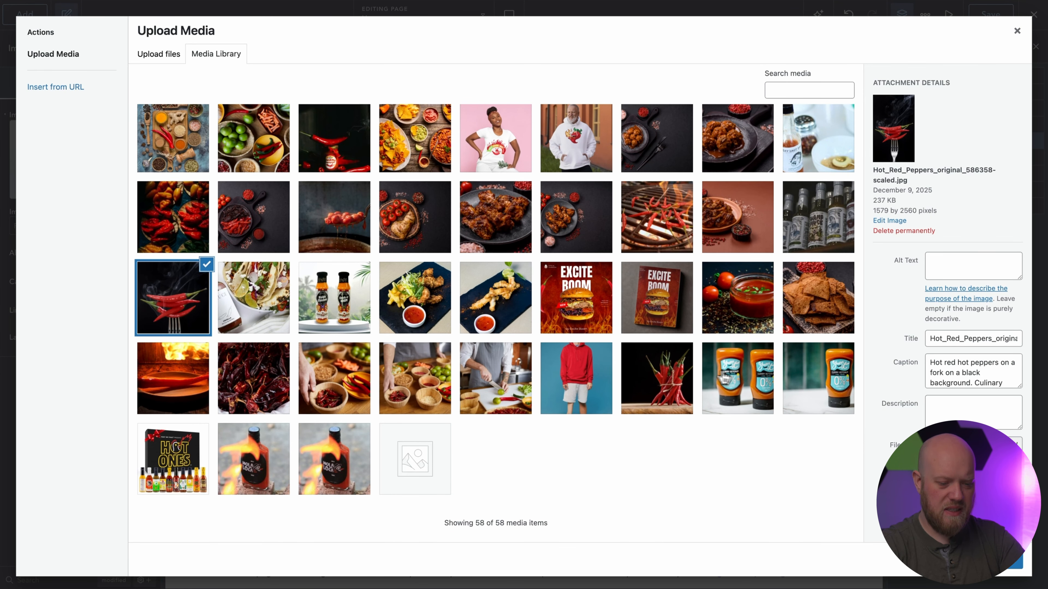
pyautogui.click(738, 377)
pyautogui.click(1005, 557)
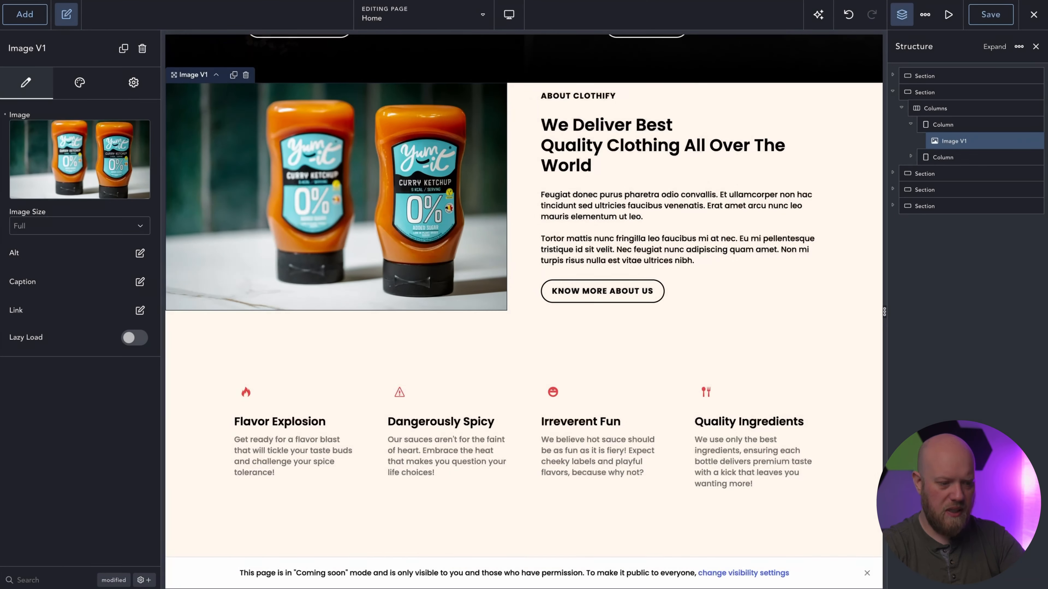
# - Set the top and bottom padding of the About Clothify section to 32 px
pyautogui.scroll(3, 532, 319)
pyautogui.click(525, 316)
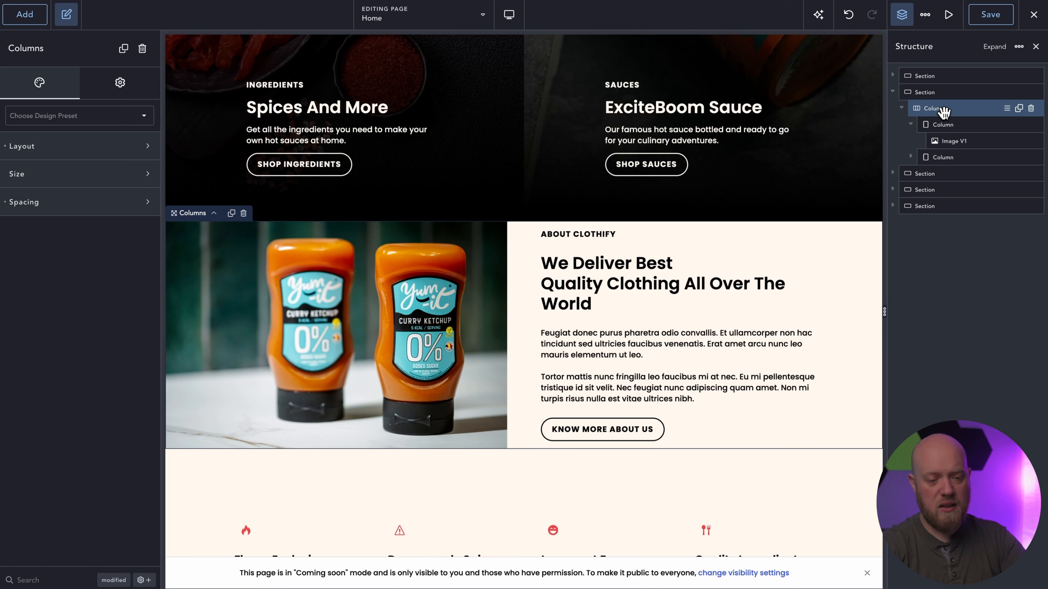
pyautogui.click(942, 92)
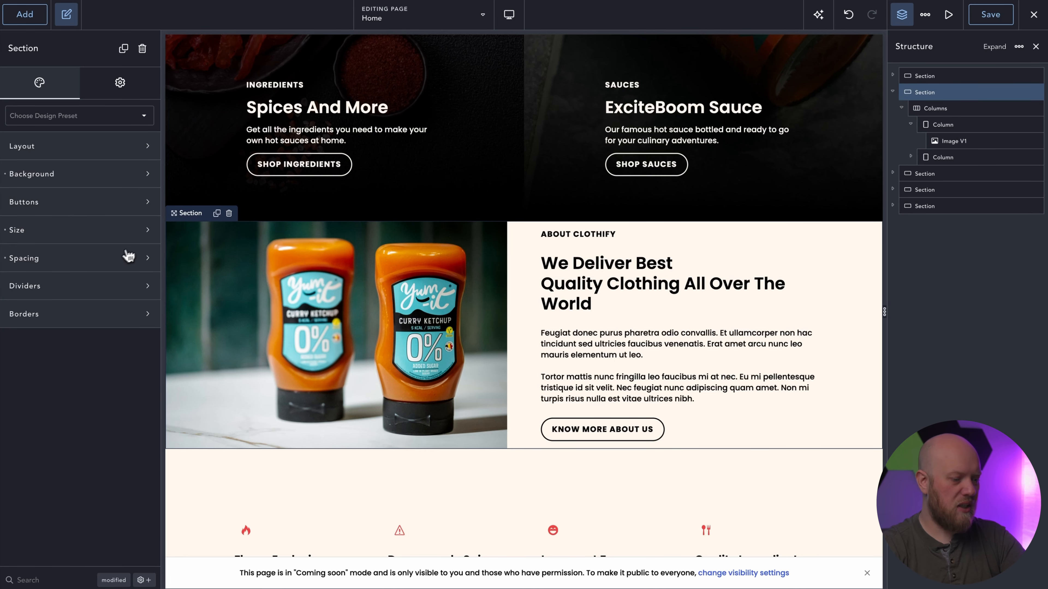
pyautogui.click(116, 260)
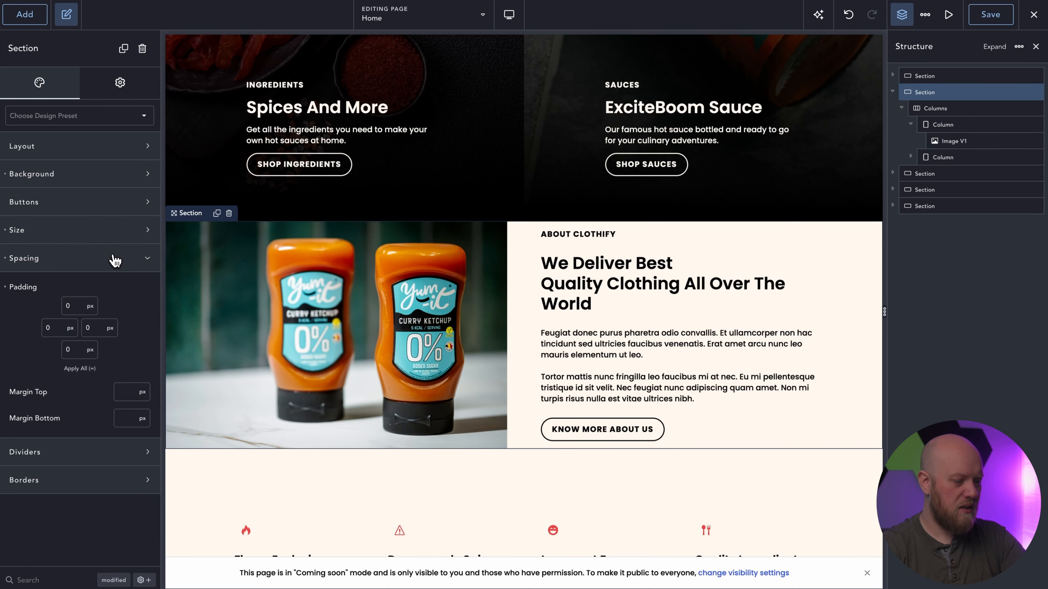
pyautogui.write('32')
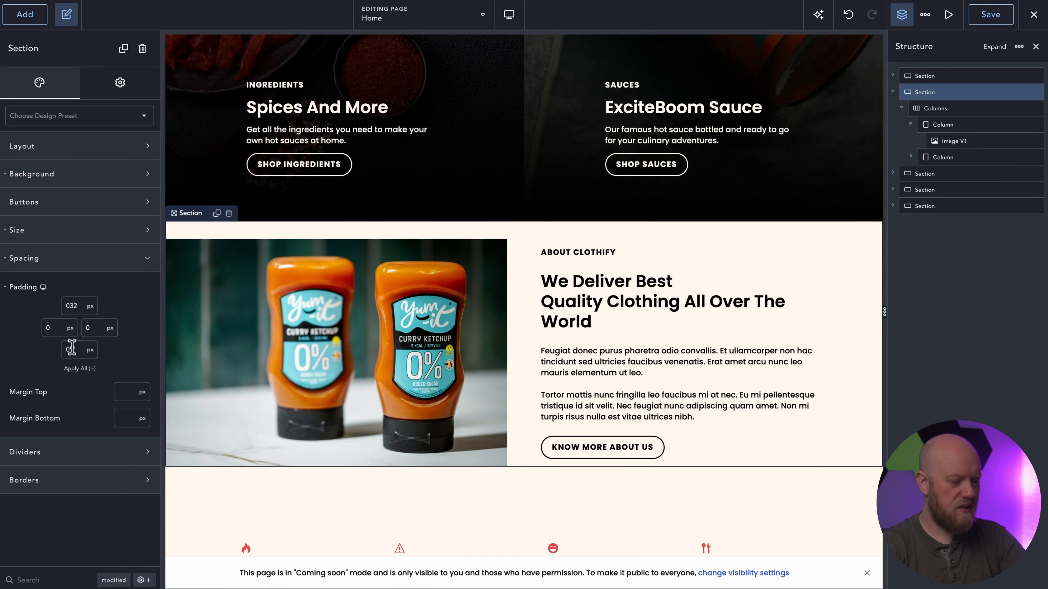
pyautogui.write('32')
# - Round only the two right corners of the curry ketchup bottles image with a 32 px border radius
pyautogui.click(489, 299)
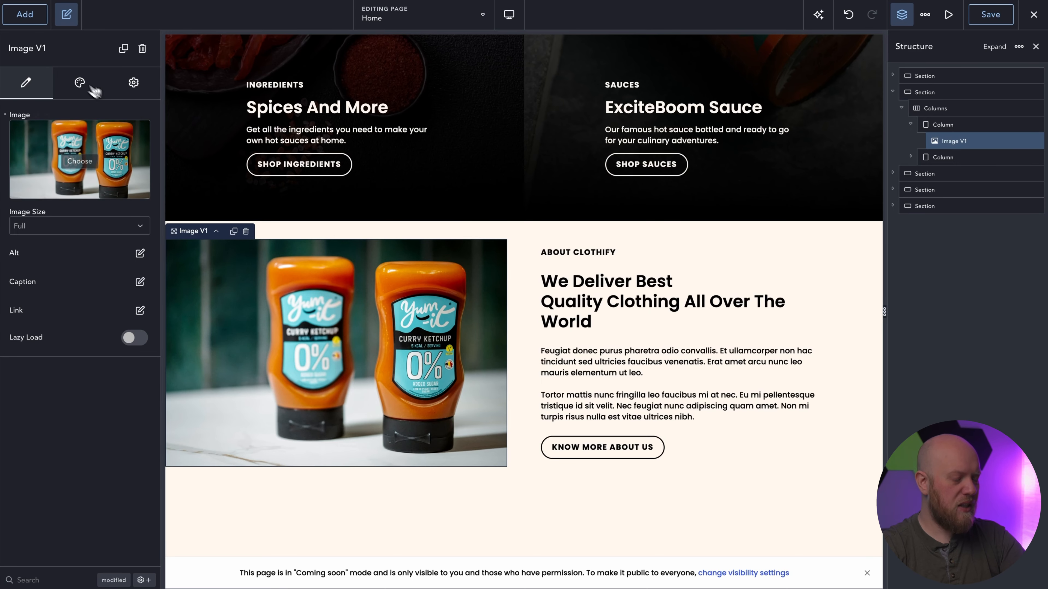
pyautogui.click(79, 83)
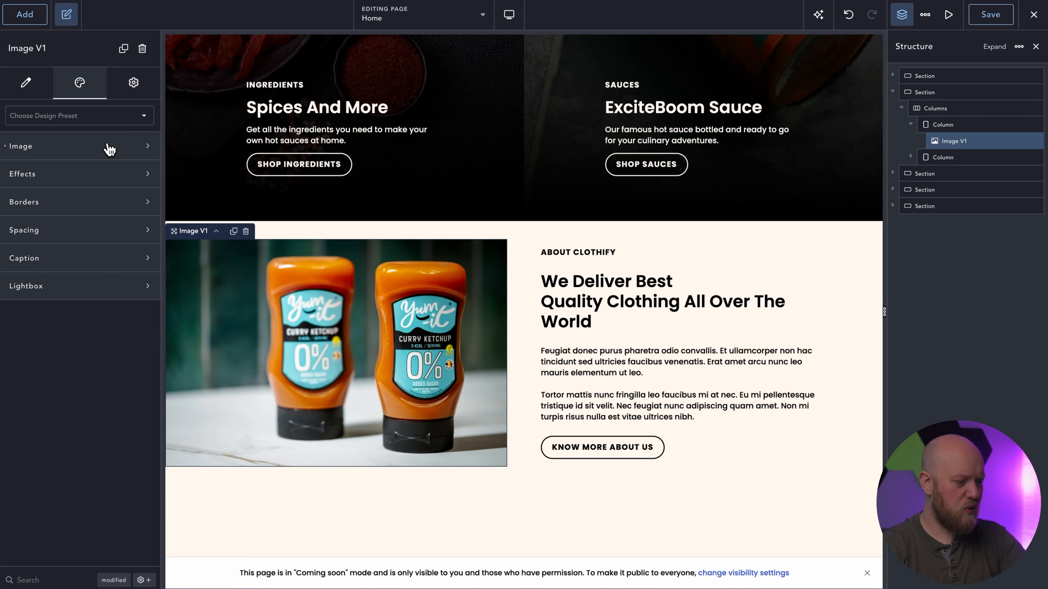
pyautogui.click(109, 202)
pyautogui.click(96, 246)
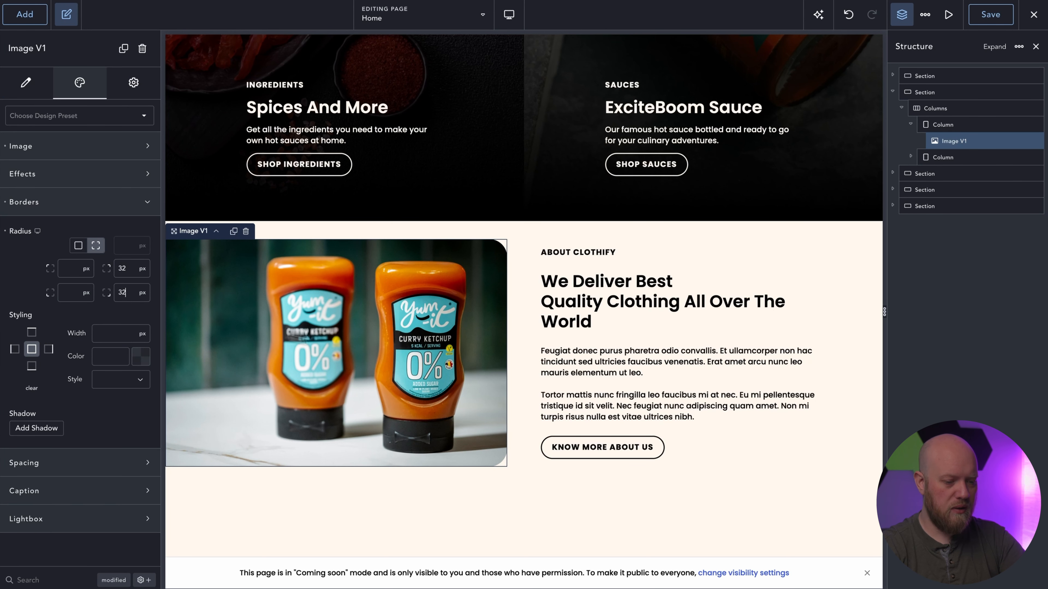
# - Rewrite the About Clothify text block with AI, describing a section with image left, text right, that encourages visitors to view our store
pyautogui.click(726, 270)
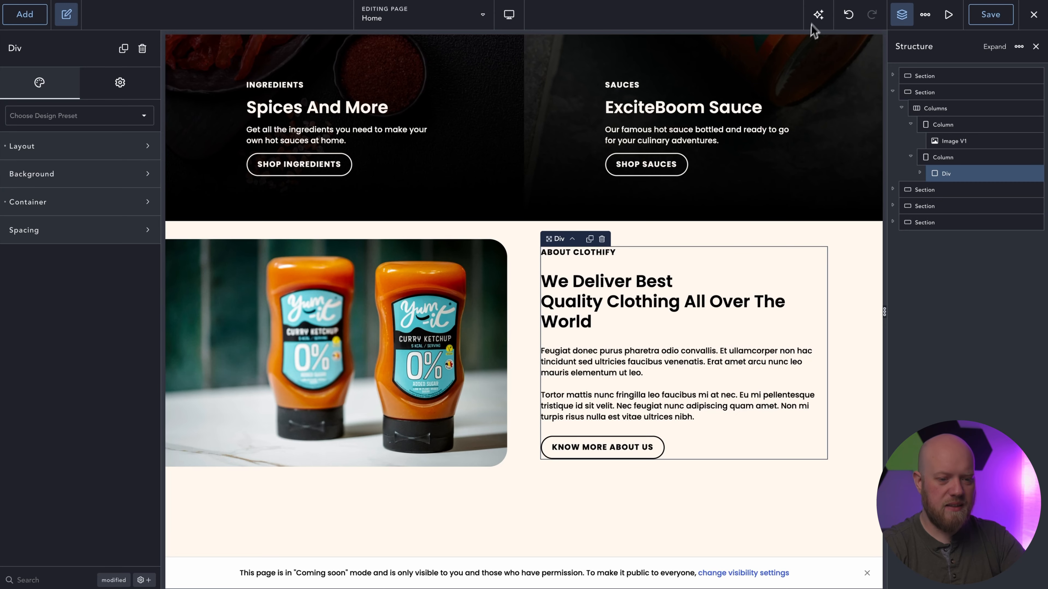
pyautogui.click(818, 17)
pyautogui.tripleClick(1014, 139)
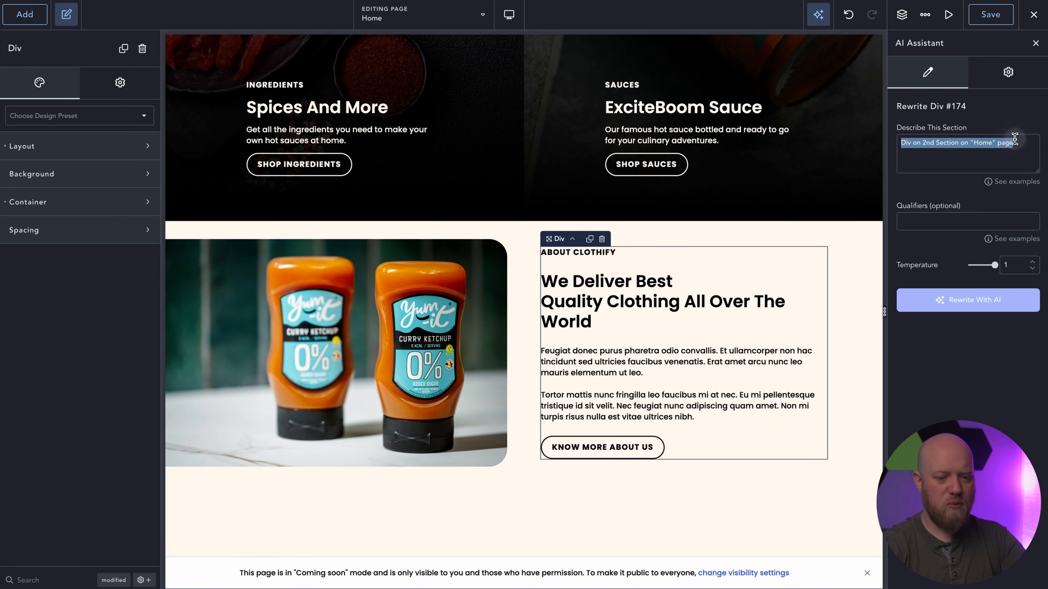
pyautogui.write('This')
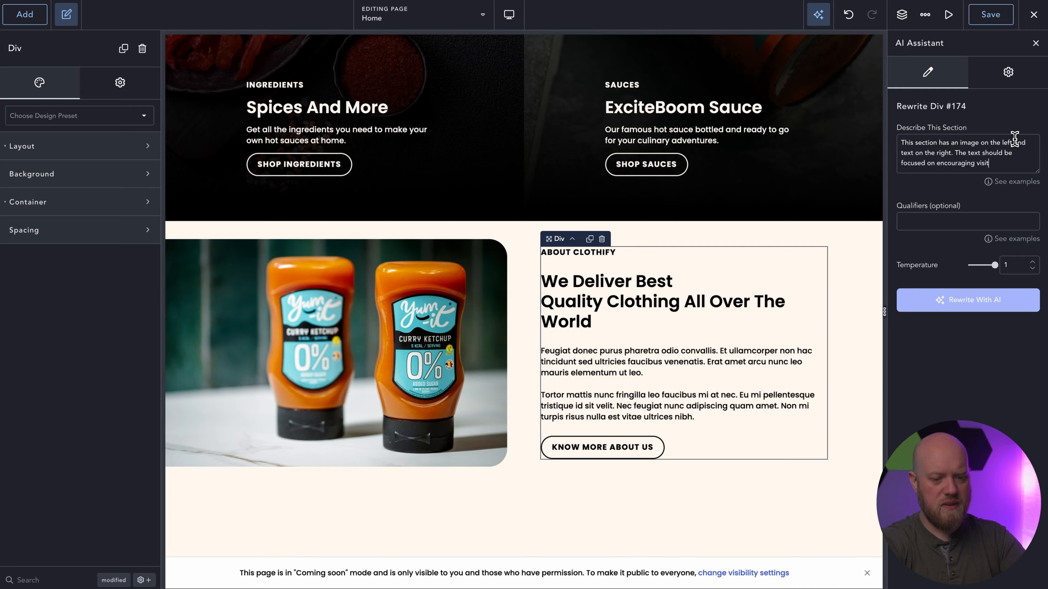
pyautogui.write('ur store.')
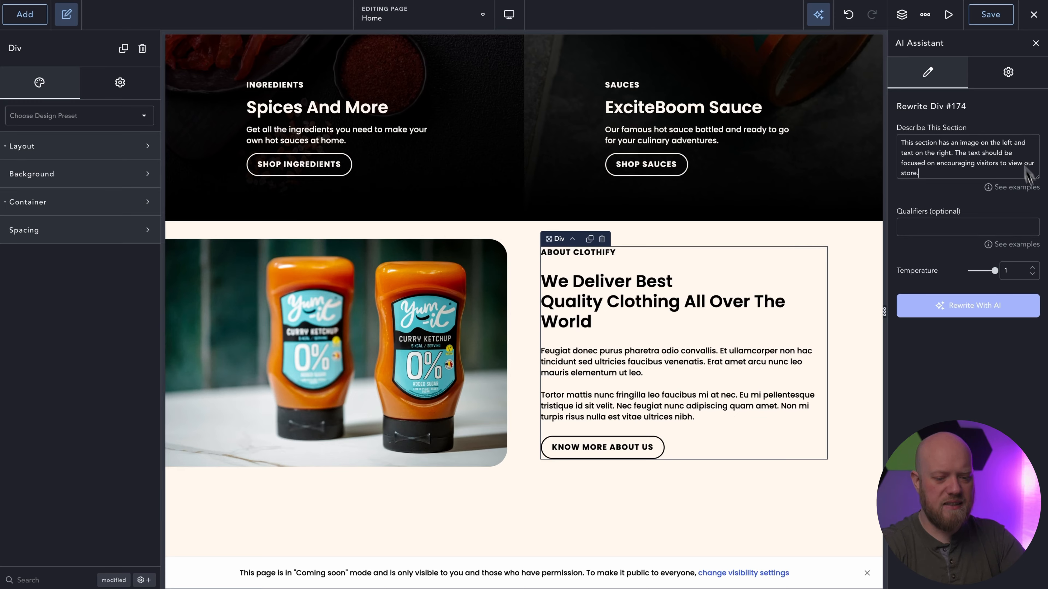
pyautogui.click(960, 306)
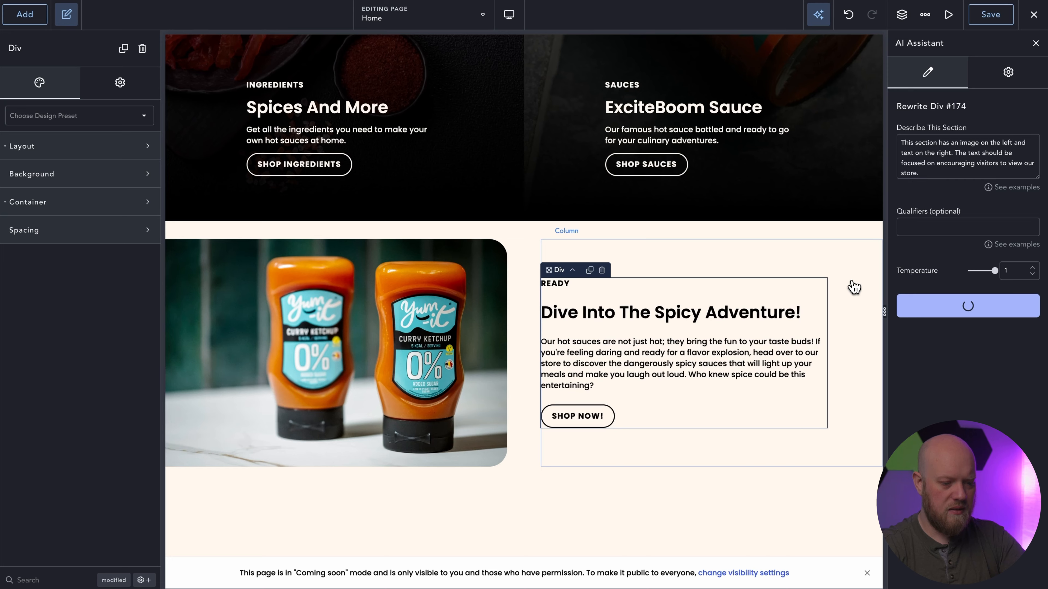
# - Replace the small "Ready" text above the Spicy Adventure heading with the AI-generated "Spice Up!", using a three-word maximum prompt
pyautogui.click(561, 284)
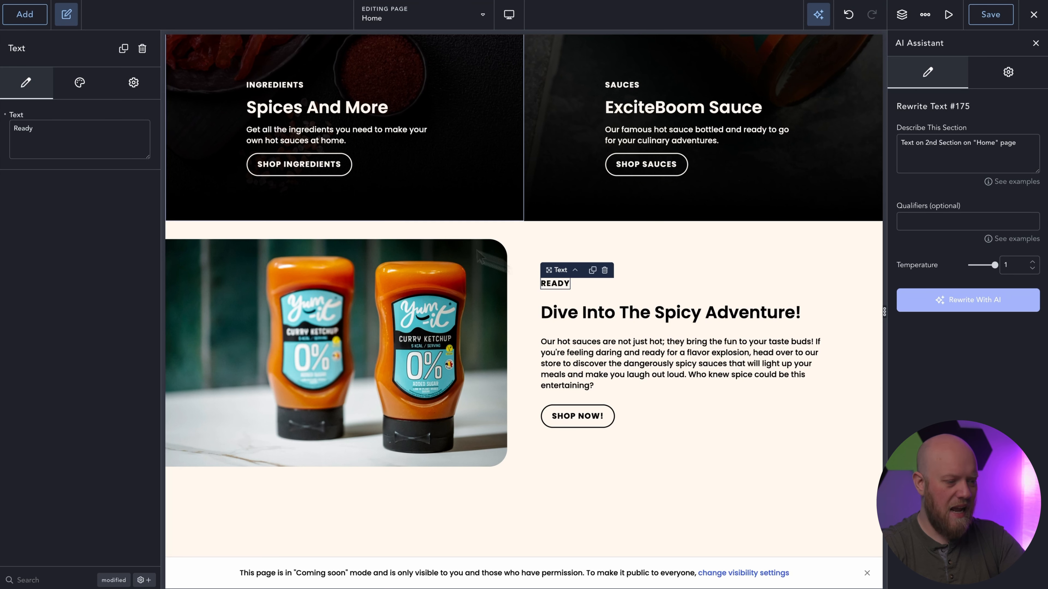
pyautogui.click(41, 115)
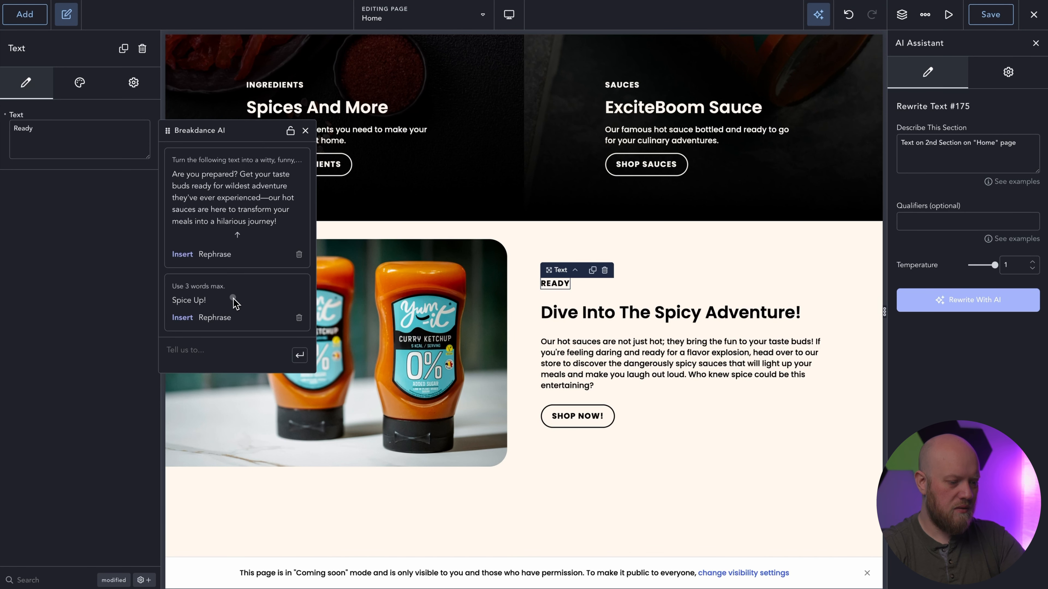
pyautogui.click(182, 318)
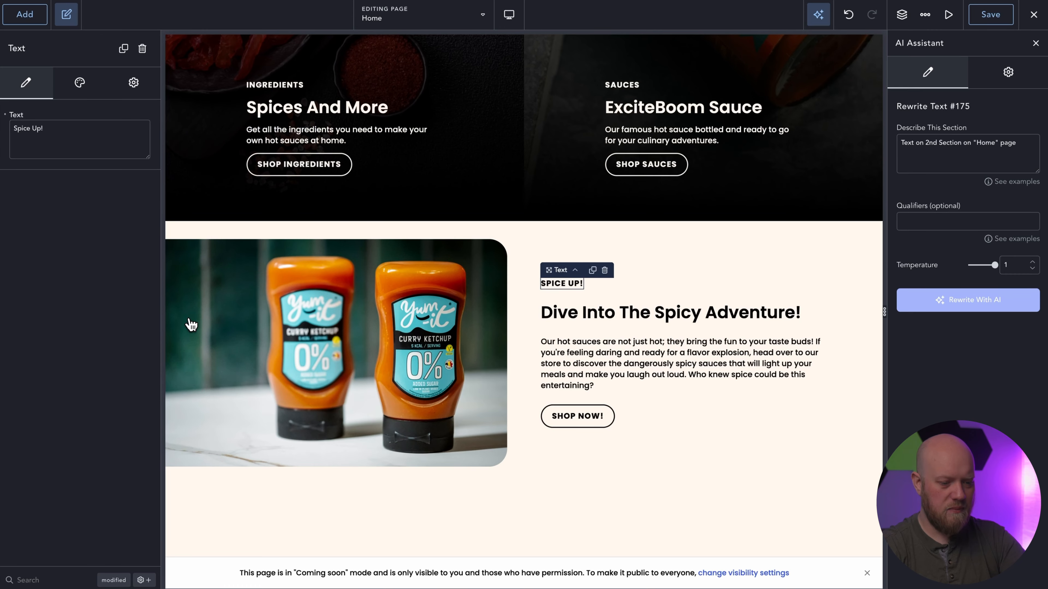
# - Set the link of the Shop Now! button under the Spicy Adventure text to /shop
pyautogui.click(577, 416)
pyautogui.tripleClick(46, 165)
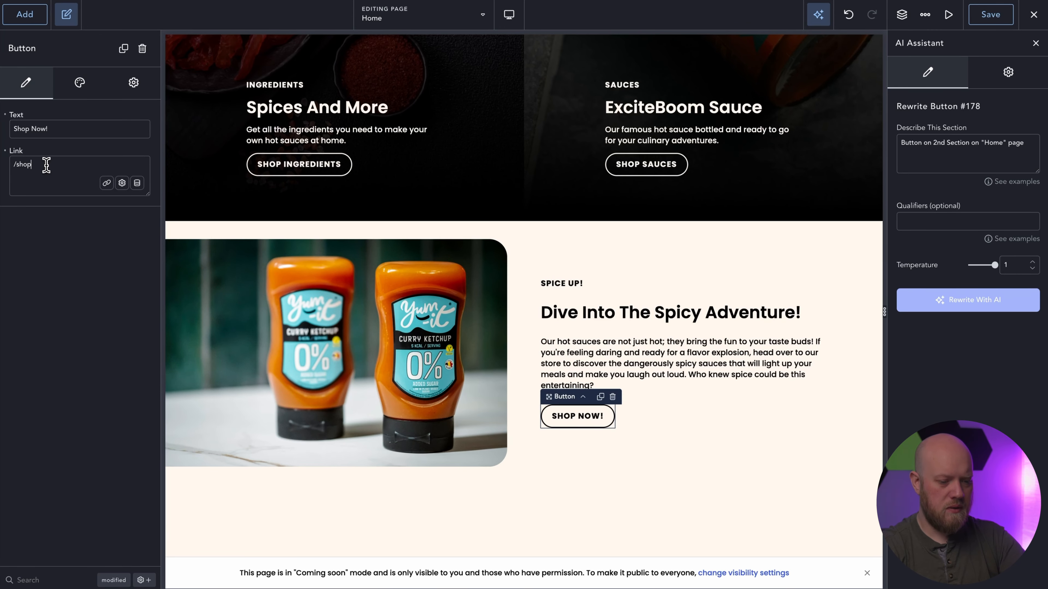
pyautogui.scroll(1, 659, 256)
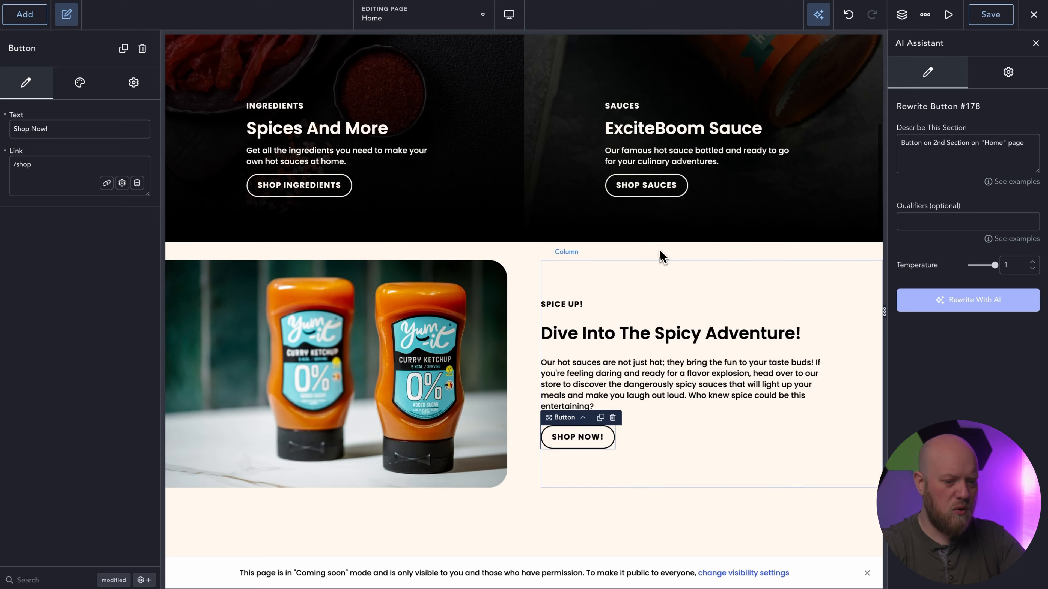
# - Close the AI Assistant and element properties, and review the whole Home page from header to footer at full width
pyautogui.scroll(10, 659, 255)
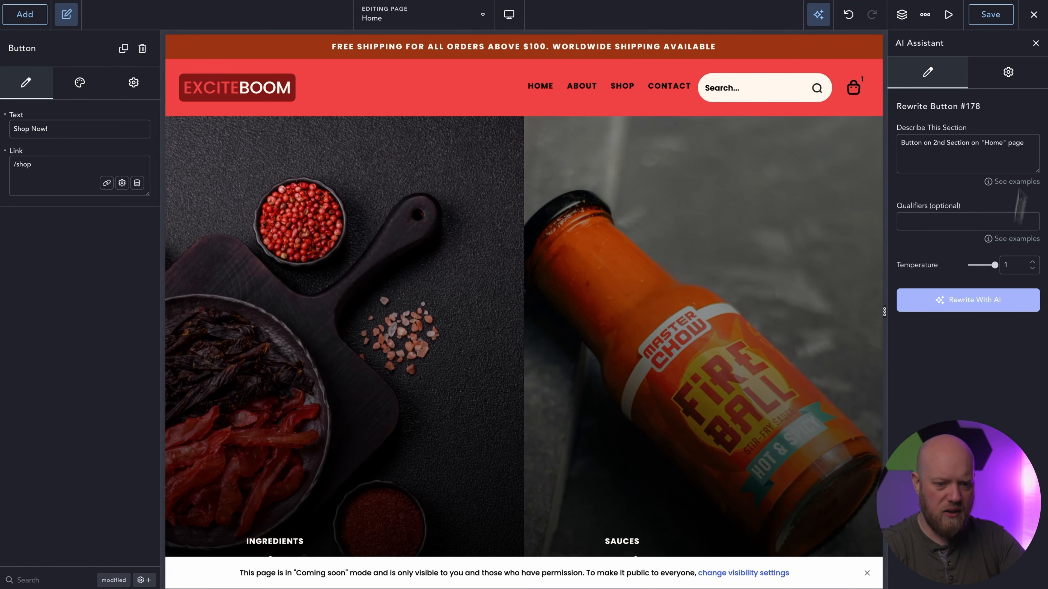
pyautogui.click(1036, 43)
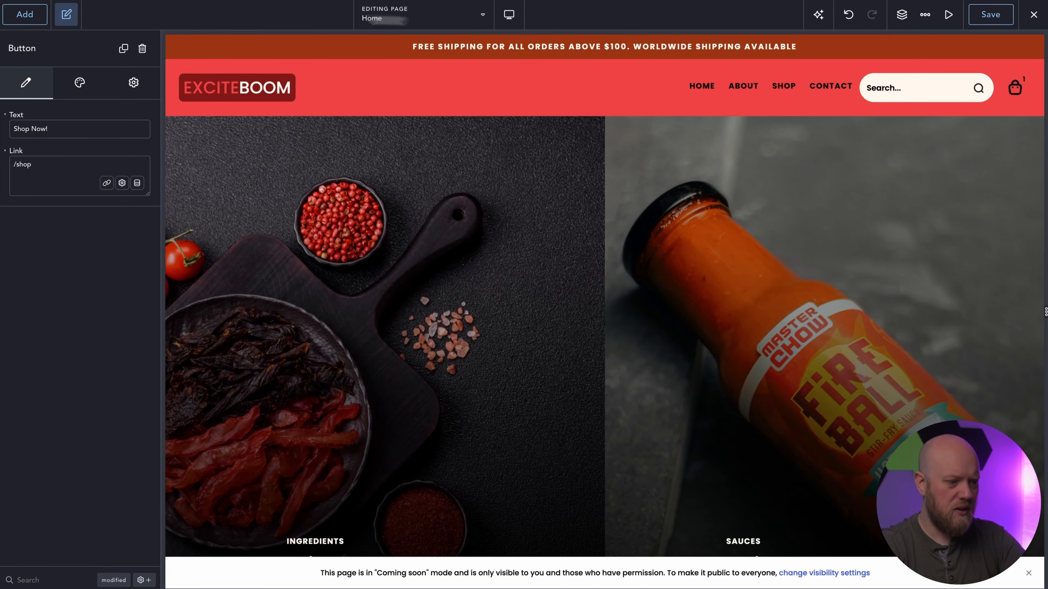
pyautogui.click(66, 15)
pyautogui.scroll(-5, 566, 161)
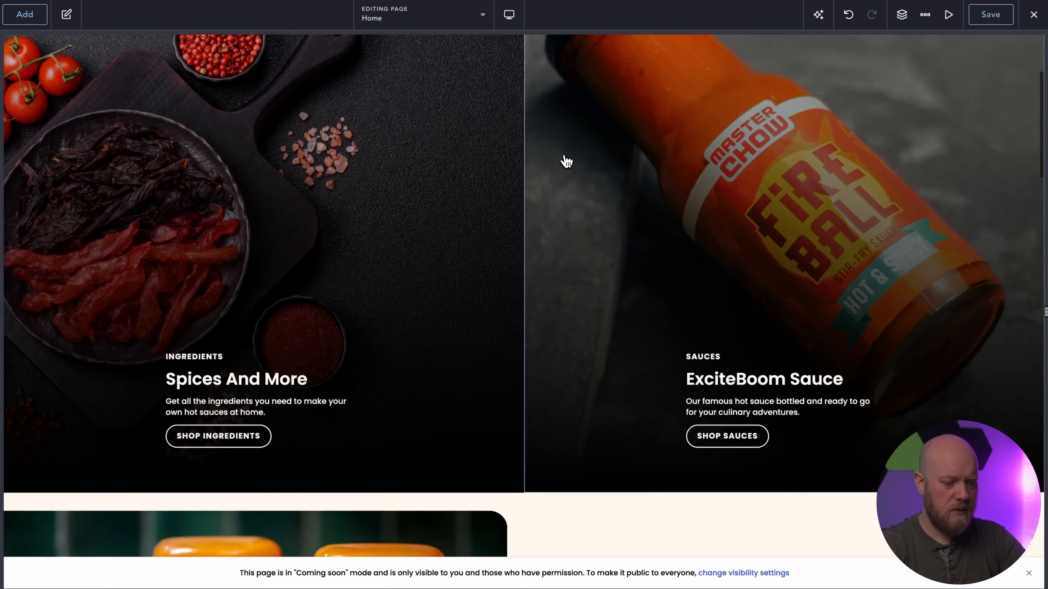
pyautogui.scroll(-10, 567, 161)
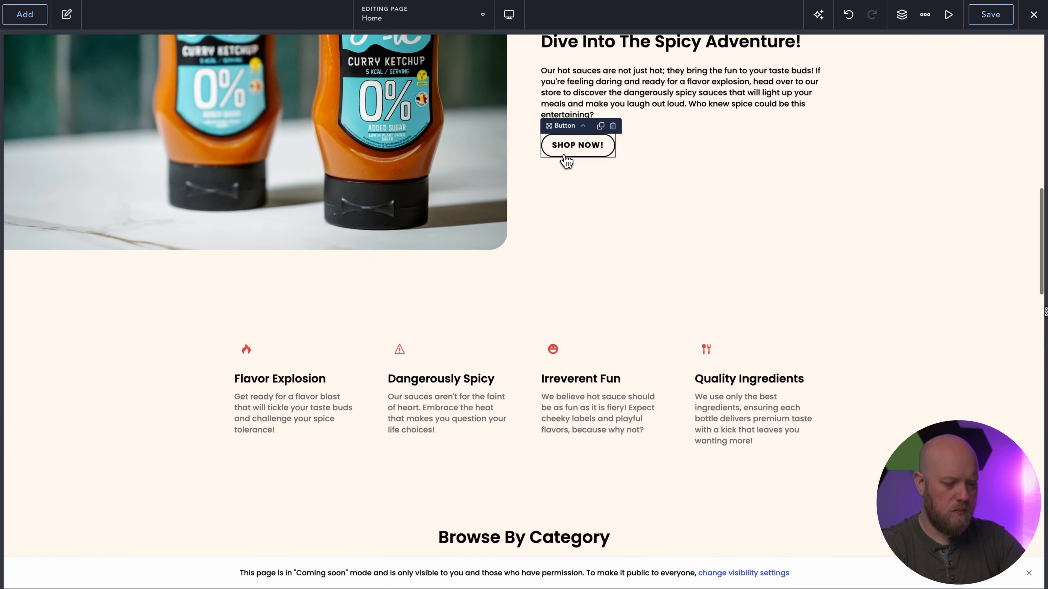
pyautogui.scroll(-12, 566, 161)
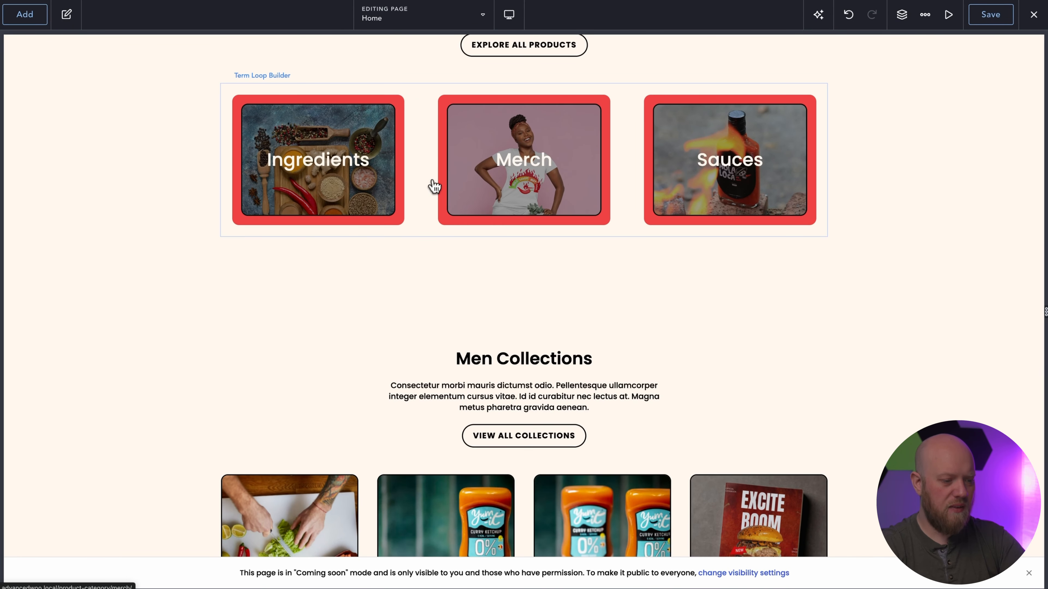
pyautogui.scroll(-9, 483, 190)
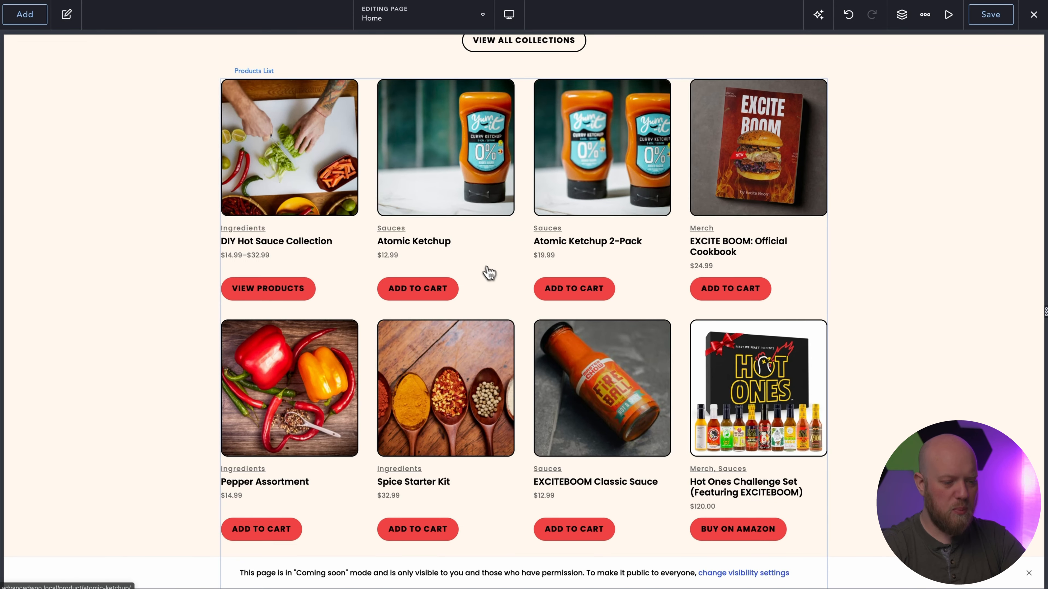
pyautogui.scroll(-10, 489, 272)
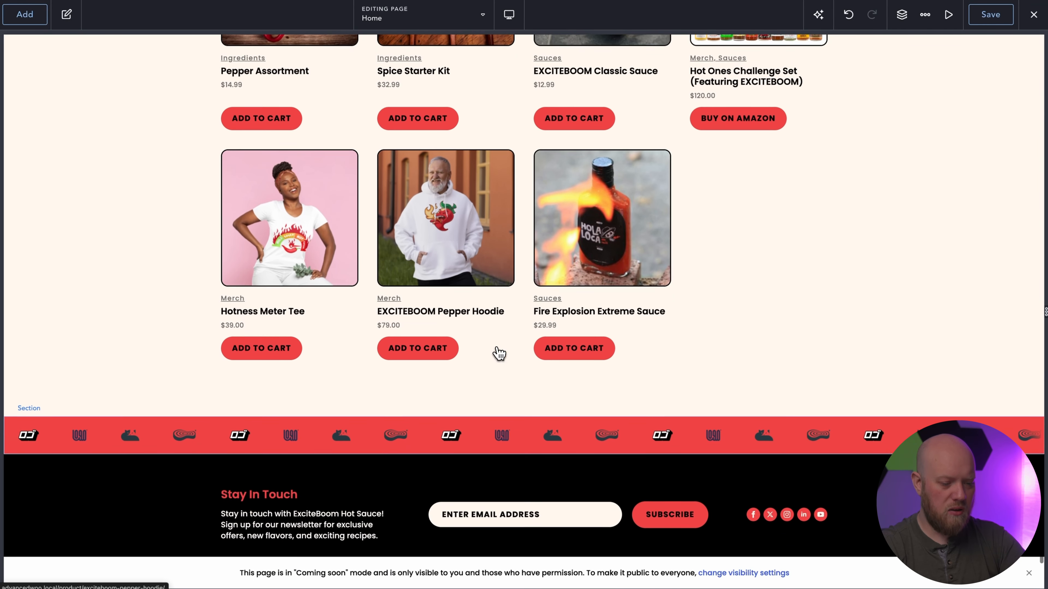
pyautogui.scroll(-3, 465, 438)
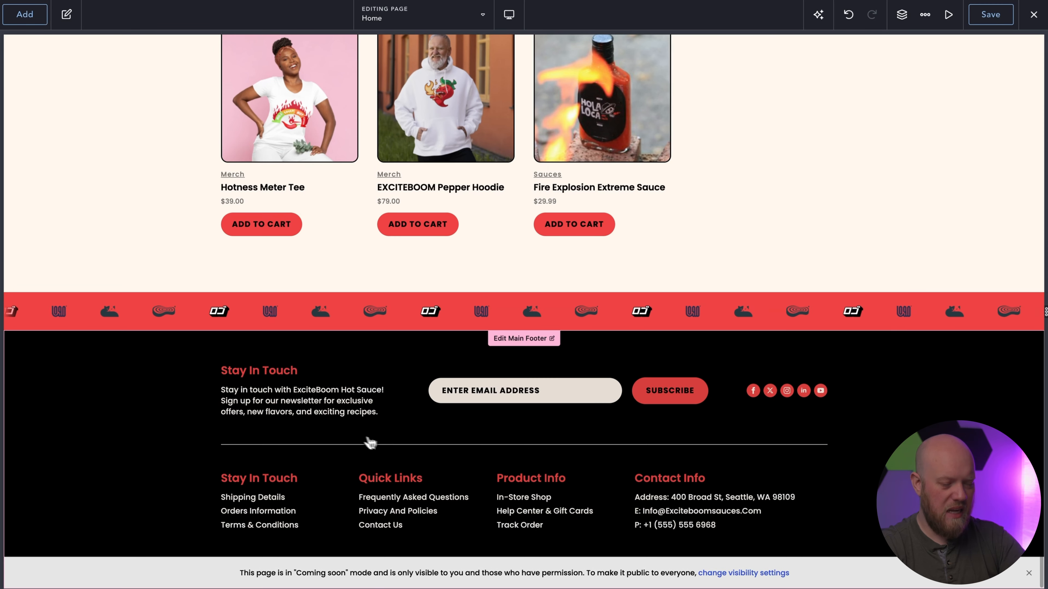
pyautogui.scroll(20, 404, 437)
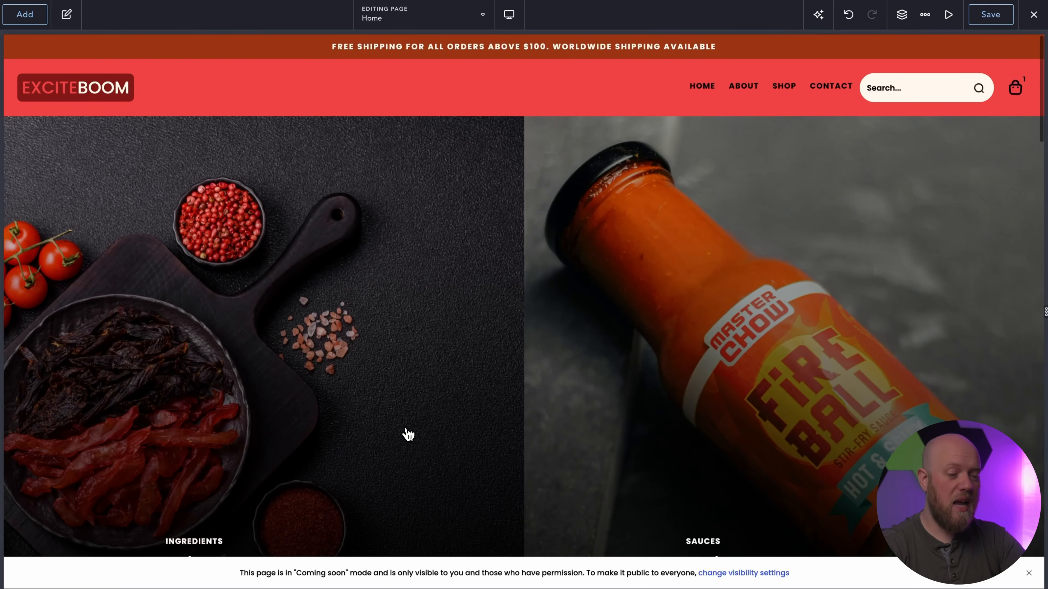